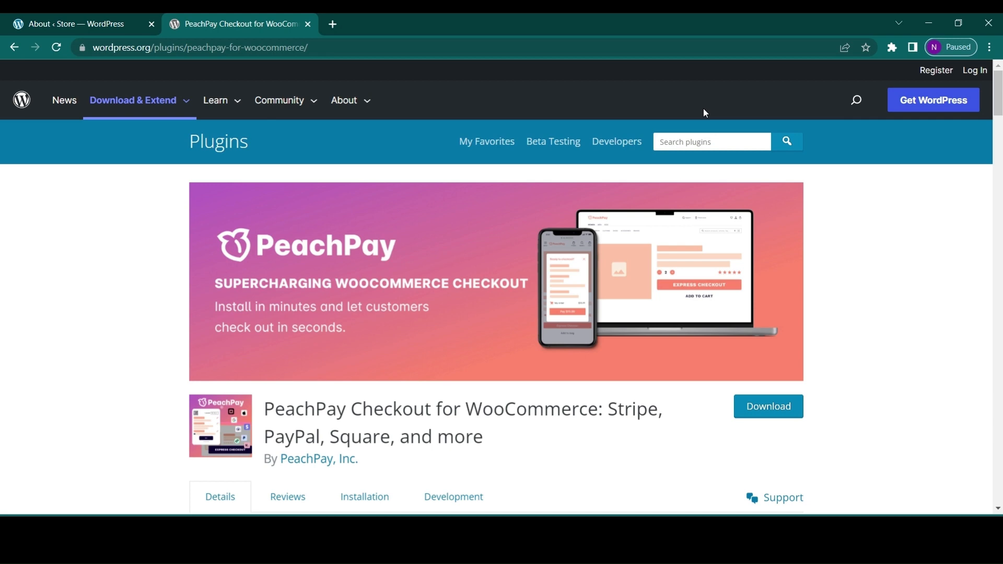
scroll(520, 255, "down", 1)
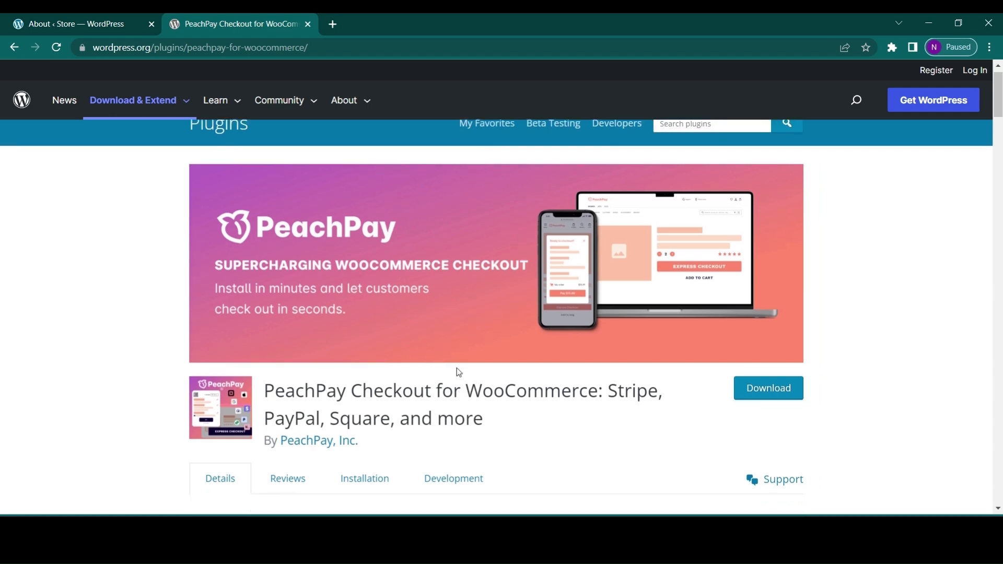
scroll(456, 368, "down", 1)
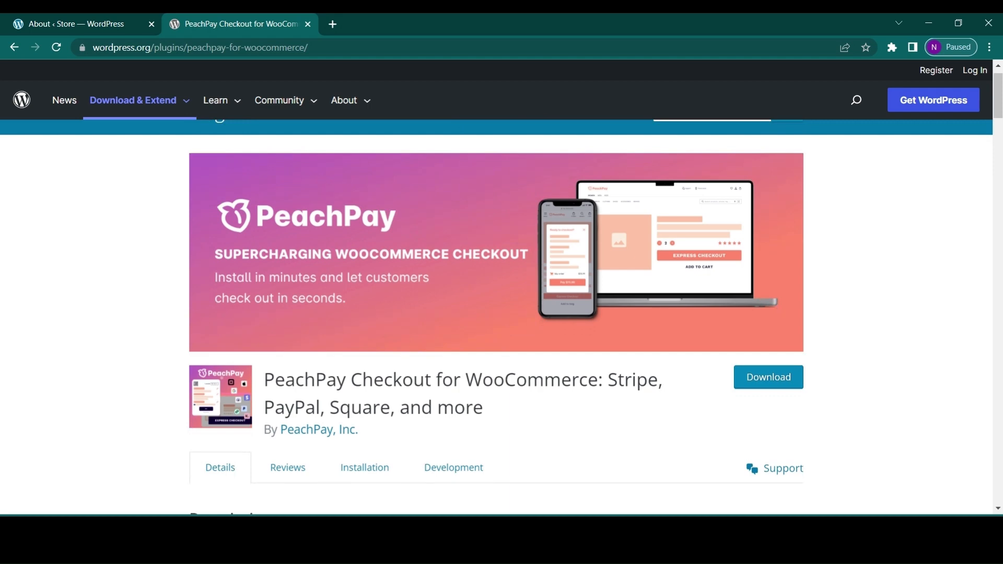
scroll(416, 425, "down", 1)
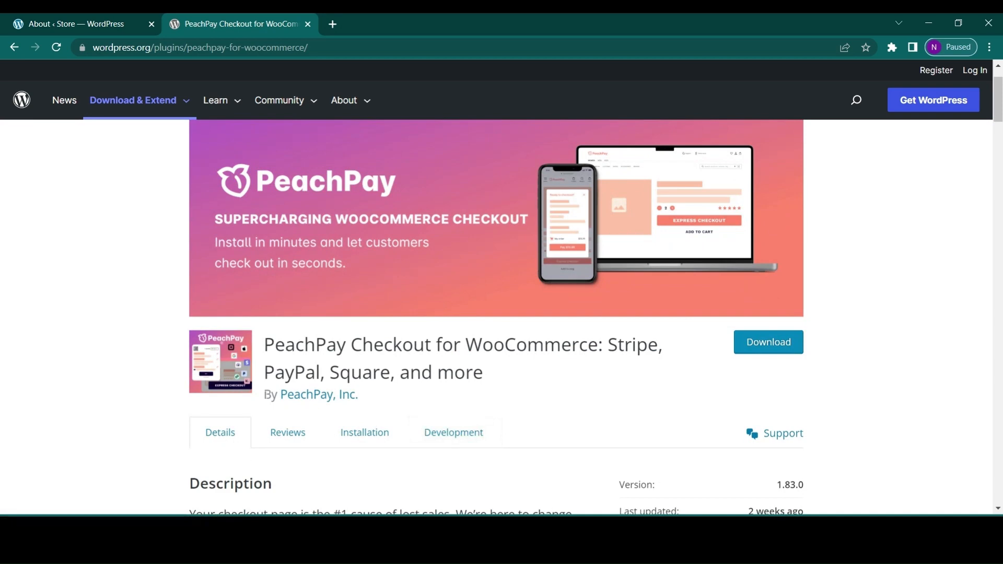
scroll(246, 380, "down", 1)
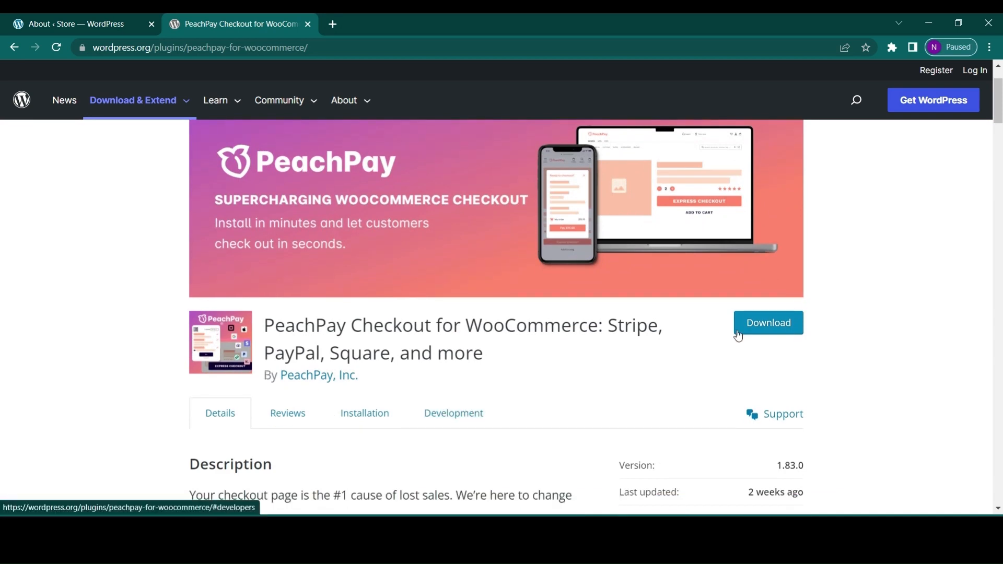
From the admin dashboard go to Add New plugins and search the directory for "peach pay"
left_click(89, 23)
mouse_move(11, 438)
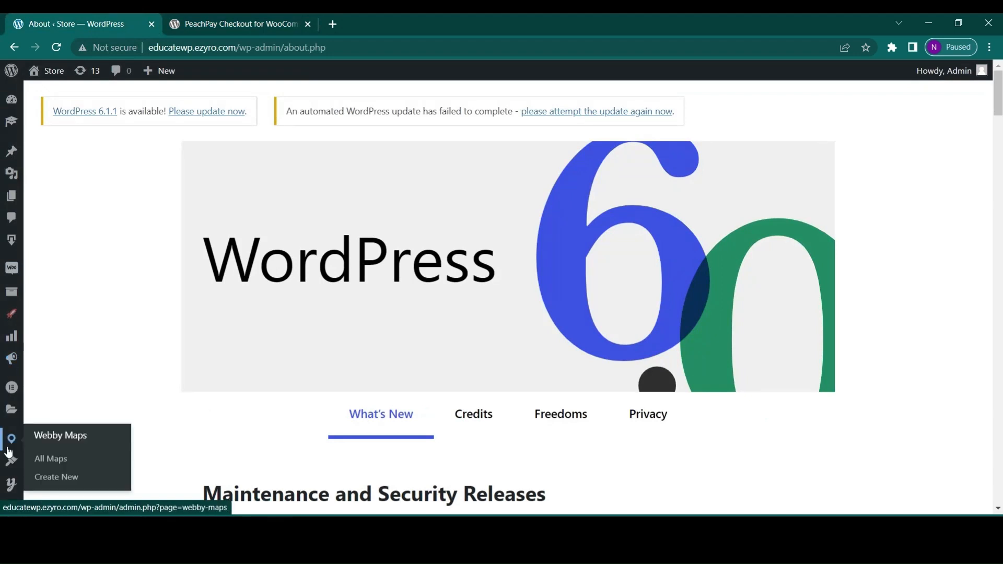
scroll(9, 450, "down", 1)
scroll(8, 451, "down", 1)
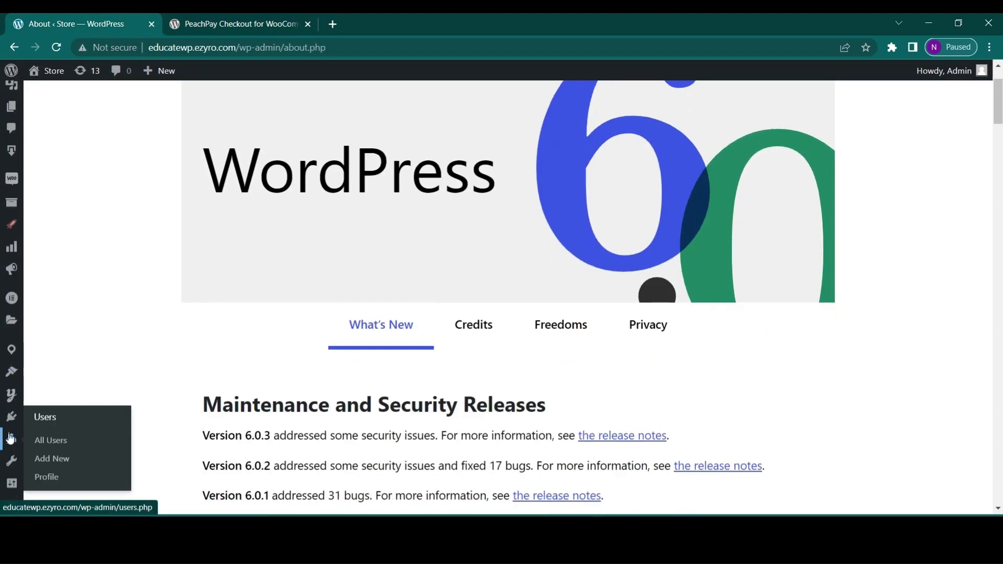
left_click(52, 458)
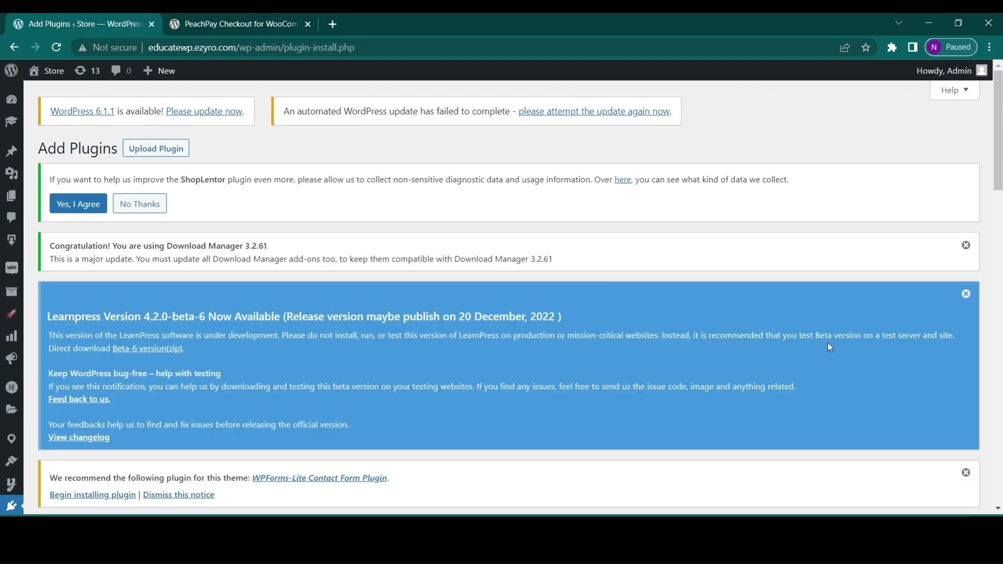
scroll(828, 342, "down", 2)
left_click(862, 359)
type("p")
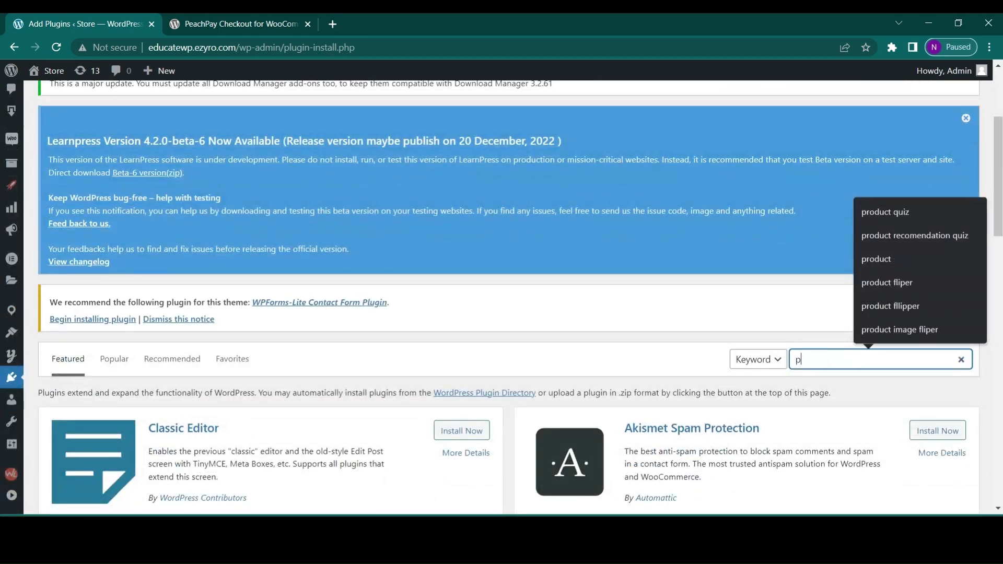
type("each pay")
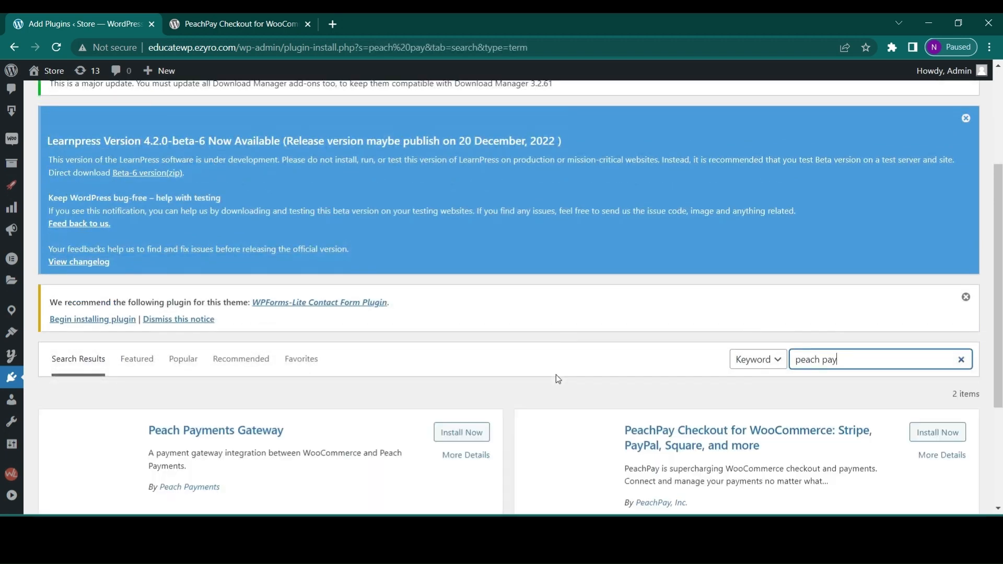
scroll(556, 374, "down", 2)
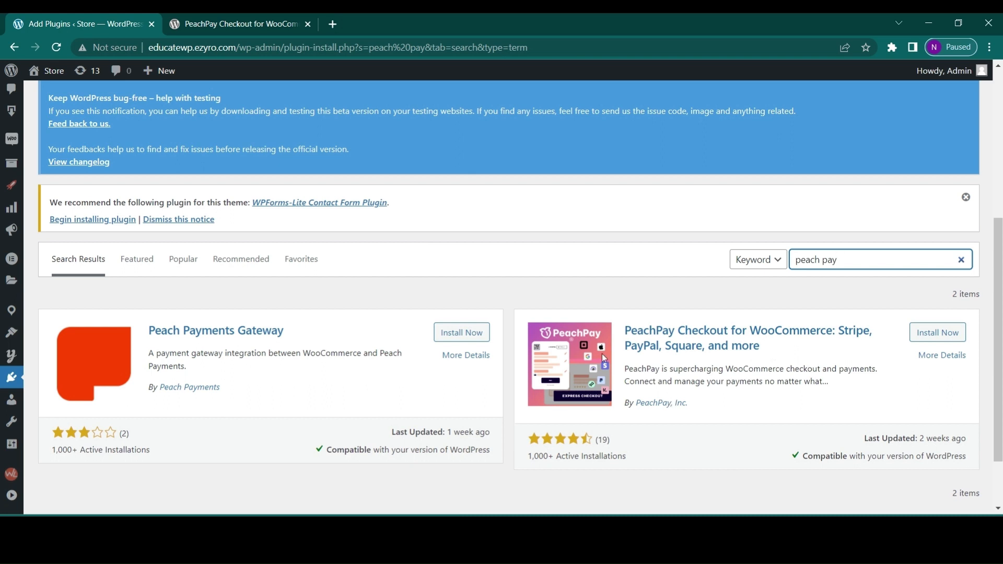
Install the PeachPay Checkout for WooCommerce plugin and activate it
left_click(938, 332)
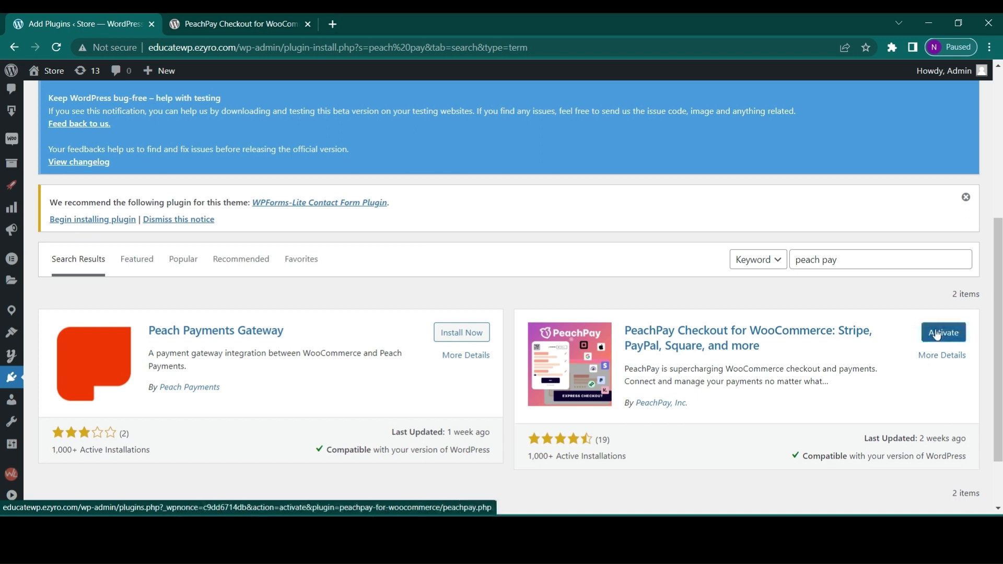
left_click(943, 333)
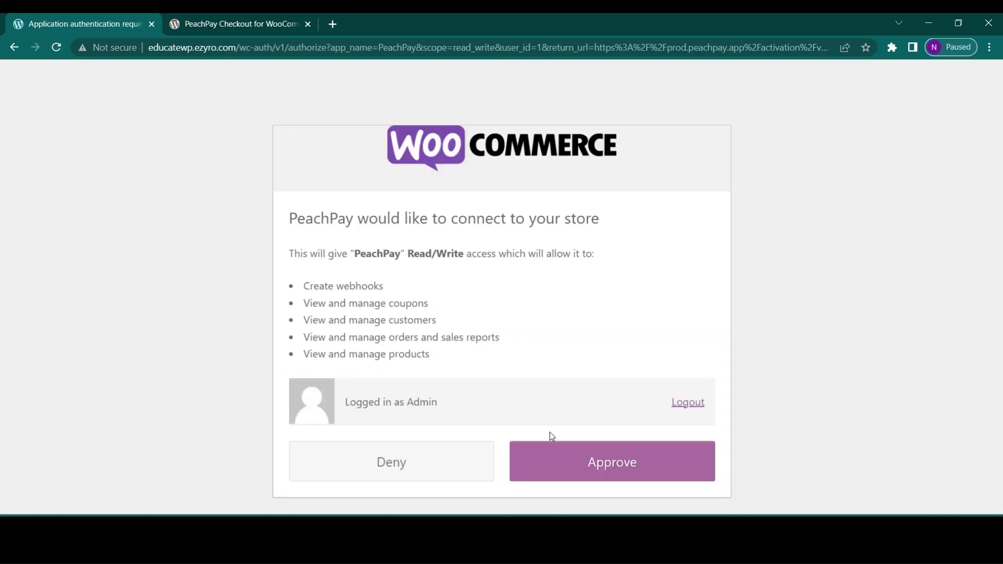
Approve PeachPay's store access, agree to data sharing and skip the support survey
left_click(545, 468)
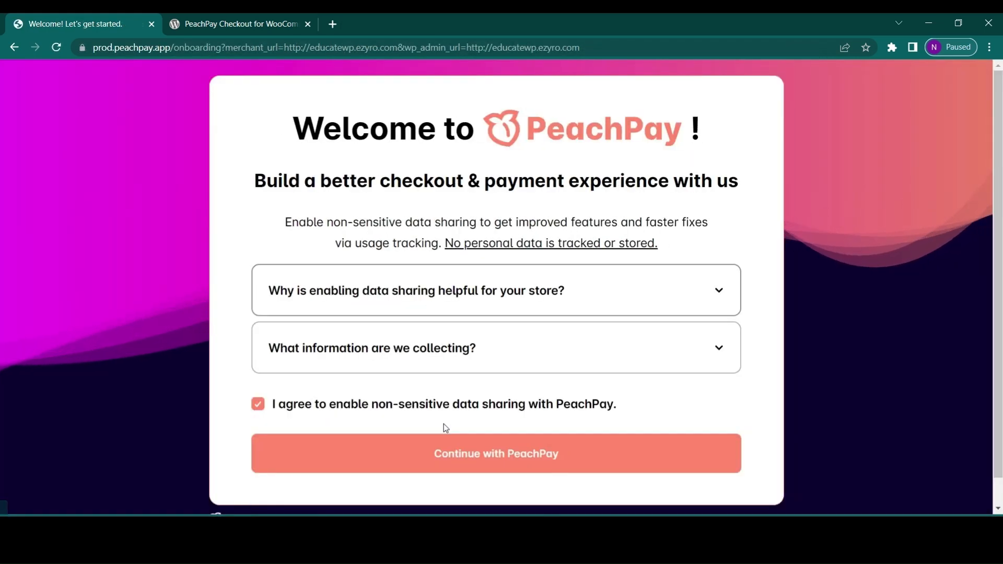
scroll(444, 427, "down", 1)
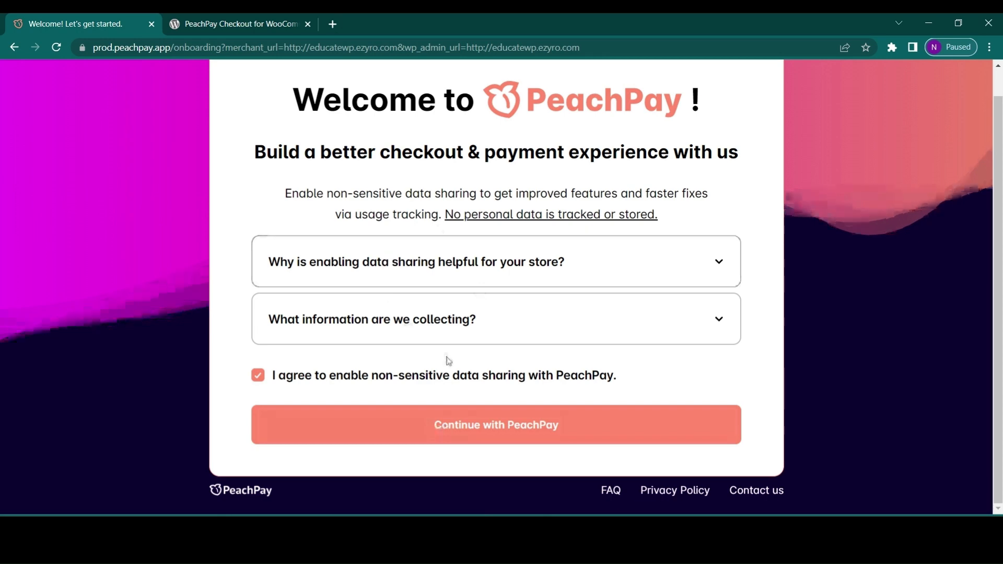
left_click(451, 425)
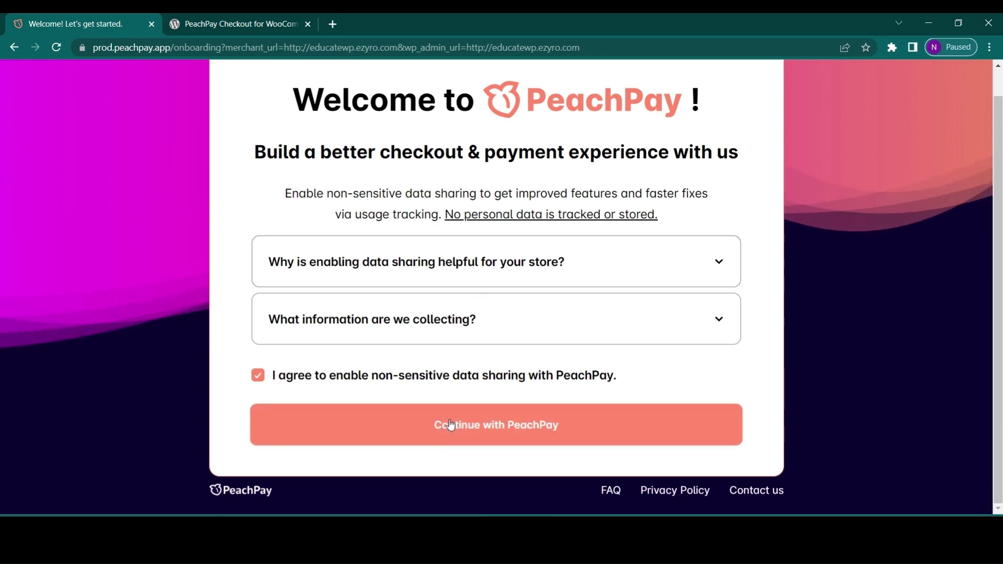
scroll(450, 420, "down", 2)
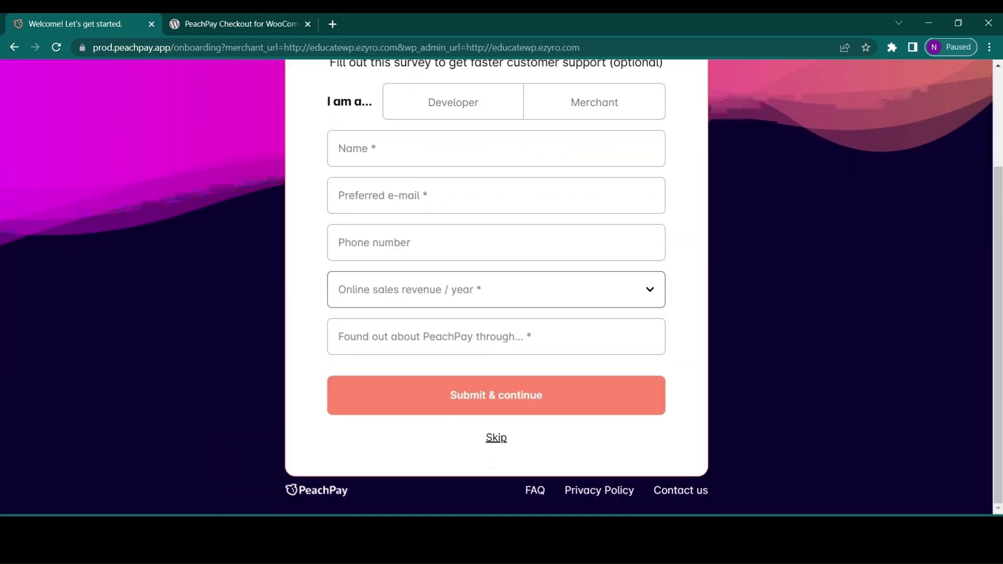
scroll(475, 310, "up", 1)
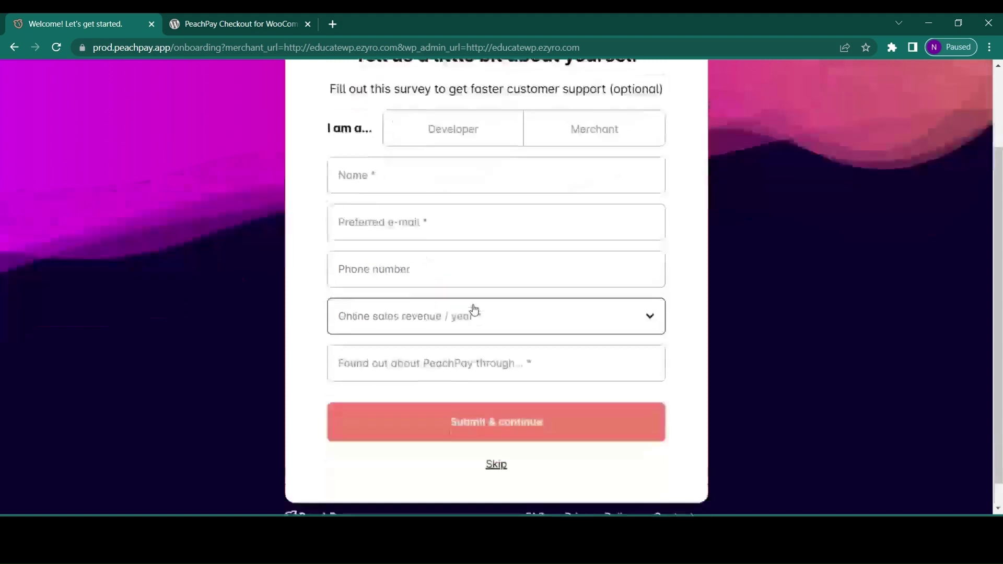
left_click(495, 458)
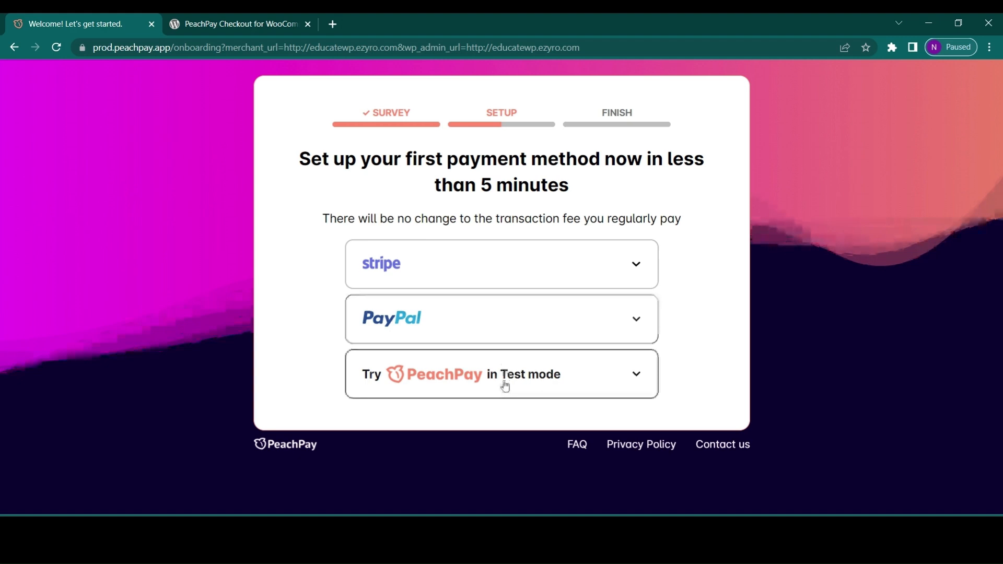
Choose to try PeachPay in Test mode to finish onboarding
left_click(480, 390)
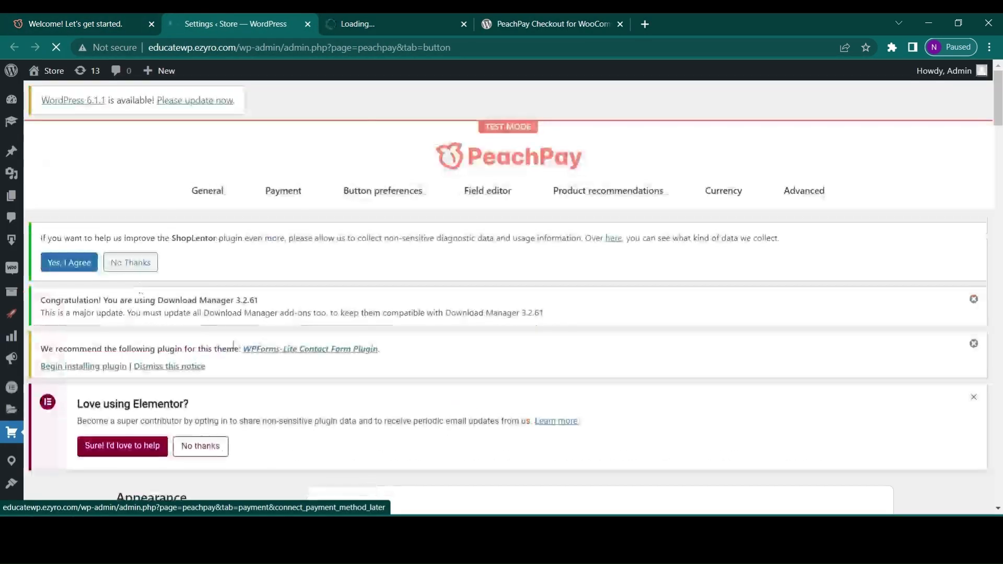
scroll(237, 345, "down", 1)
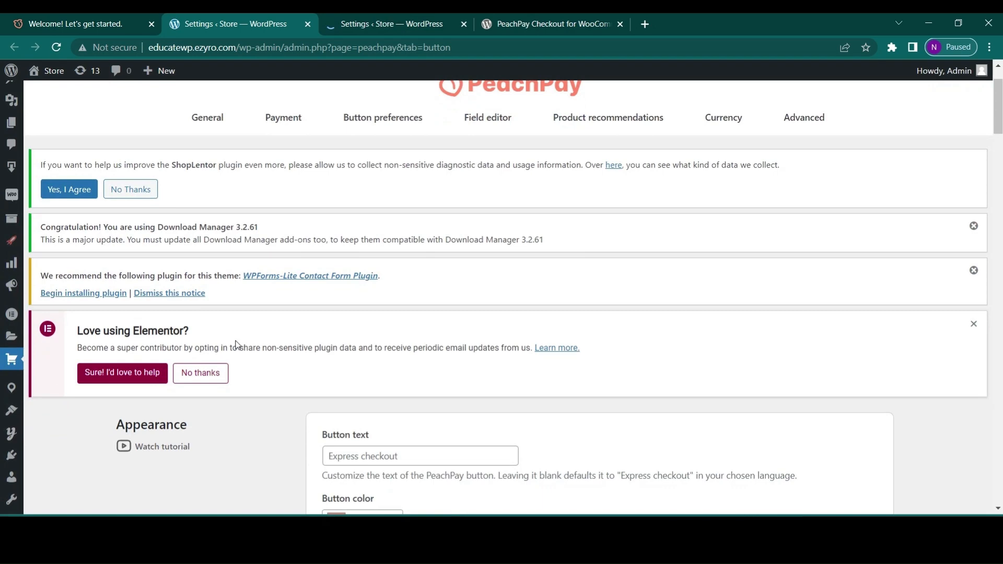
scroll(237, 345, "down", 1)
scroll(238, 344, "up", 2)
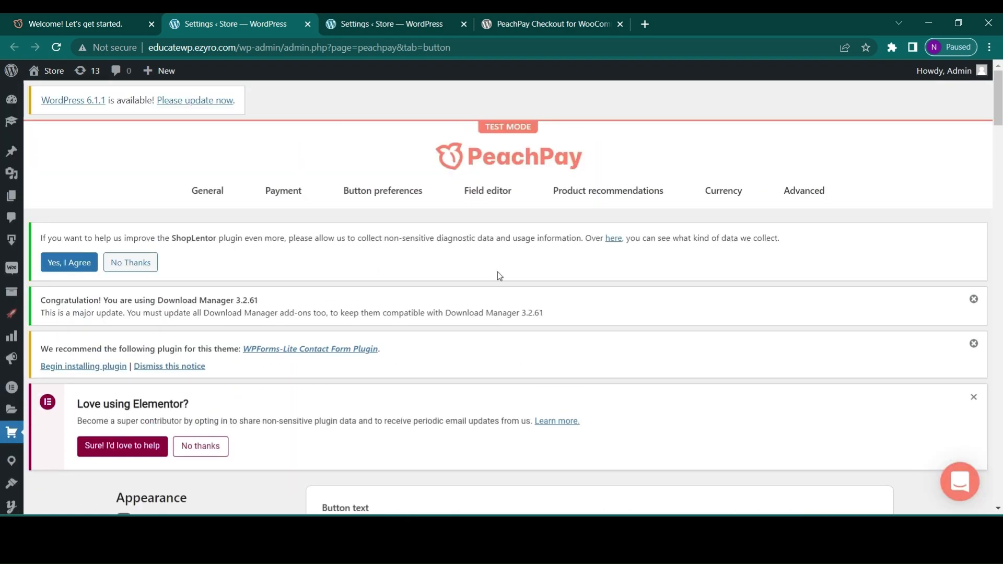
scroll(238, 345, "down", 1)
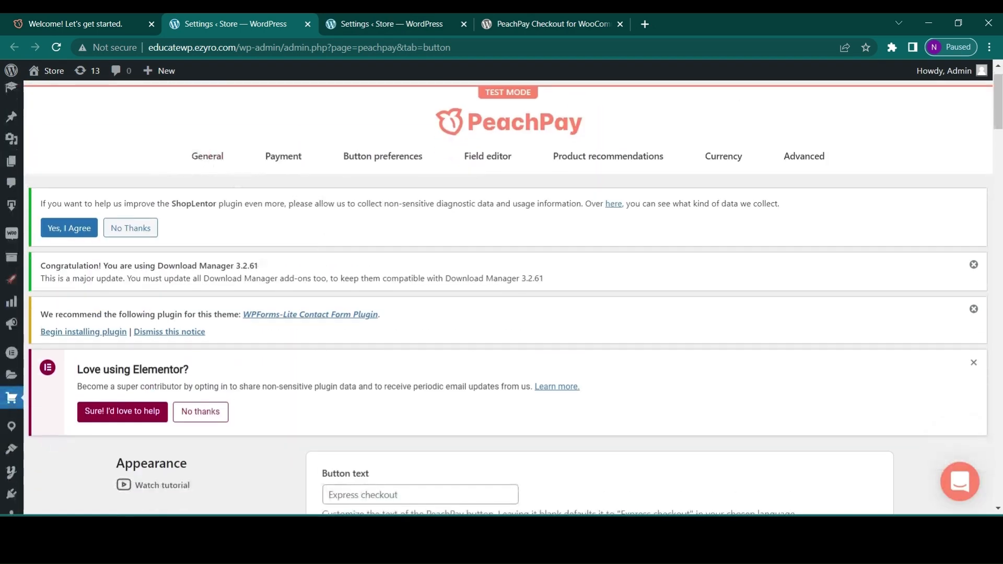
scroll(274, 282, "down", 3)
scroll(274, 282, "down", 1)
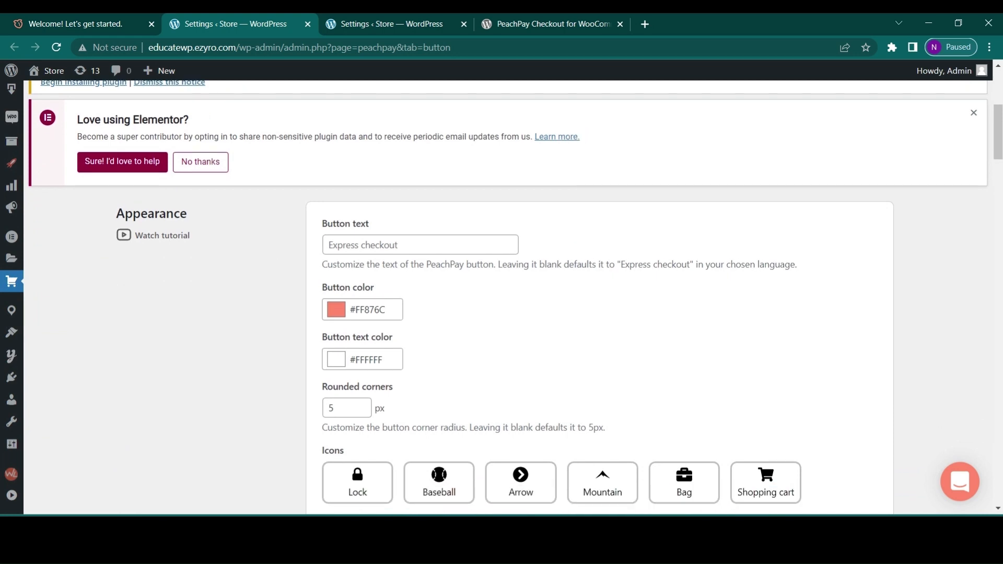
scroll(166, 251, "down", 1)
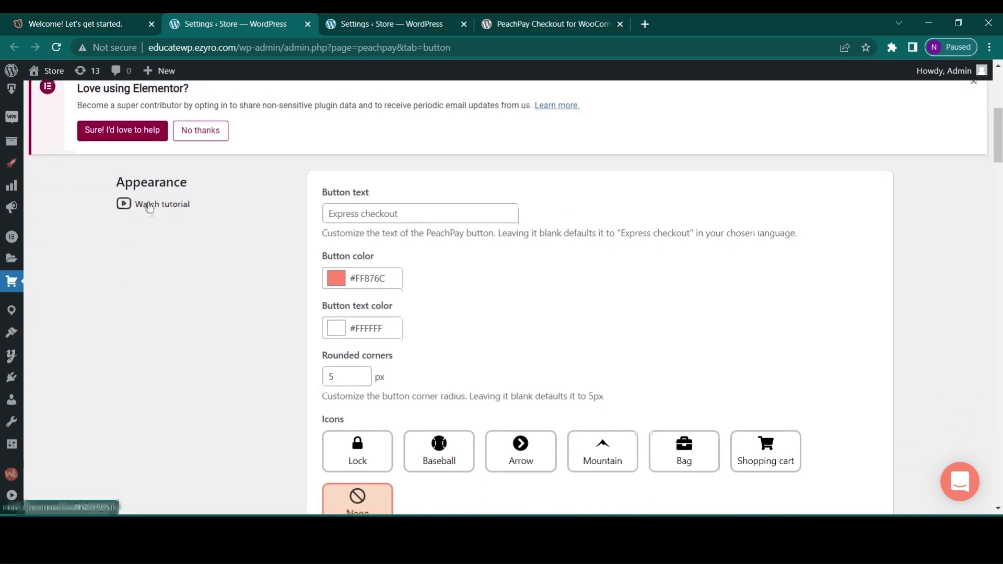
scroll(75, 116, "down", 1)
scroll(74, 117, "down", 1)
scroll(74, 116, "down", 1)
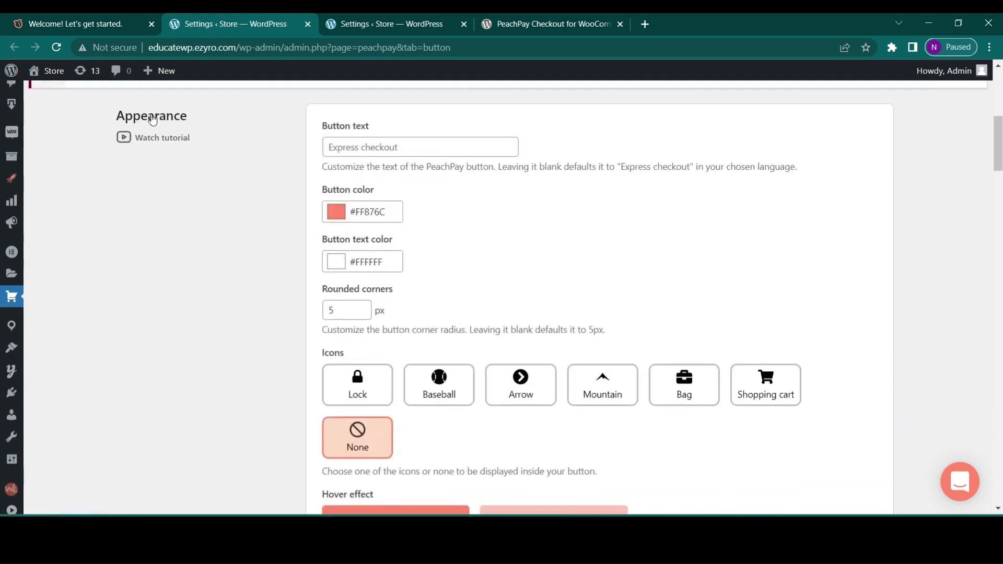
scroll(184, 214, "down", 3)
scroll(184, 214, "down", 2)
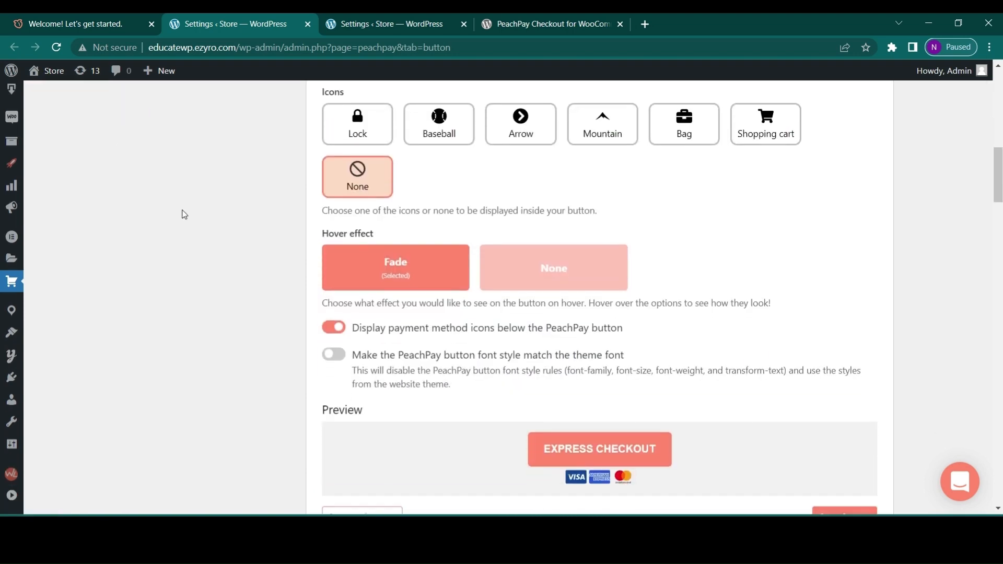
scroll(184, 213, "down", 1)
scroll(184, 214, "up", 3)
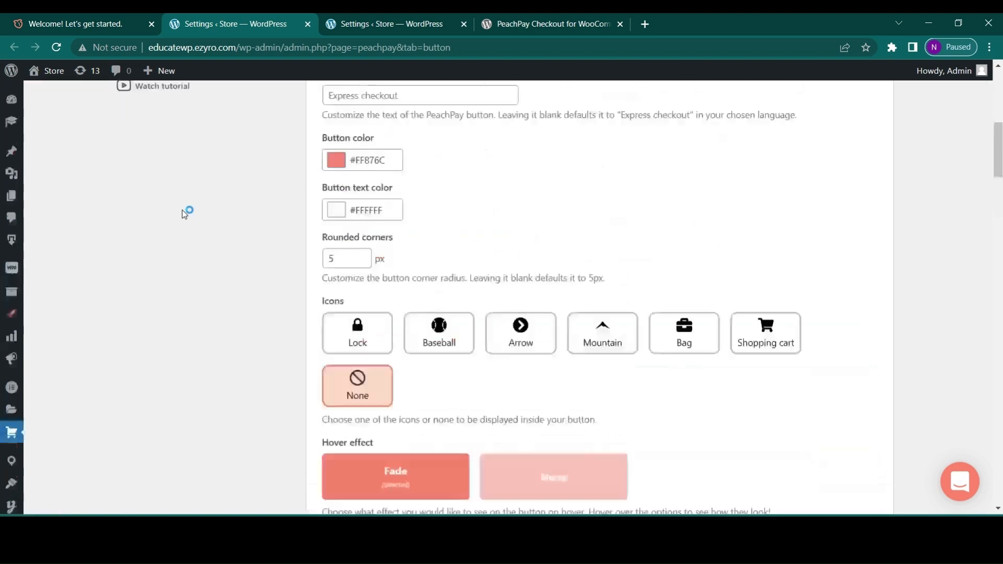
scroll(184, 214, "up", 3)
scroll(183, 214, "up", 1)
scroll(401, 314, "down", 1)
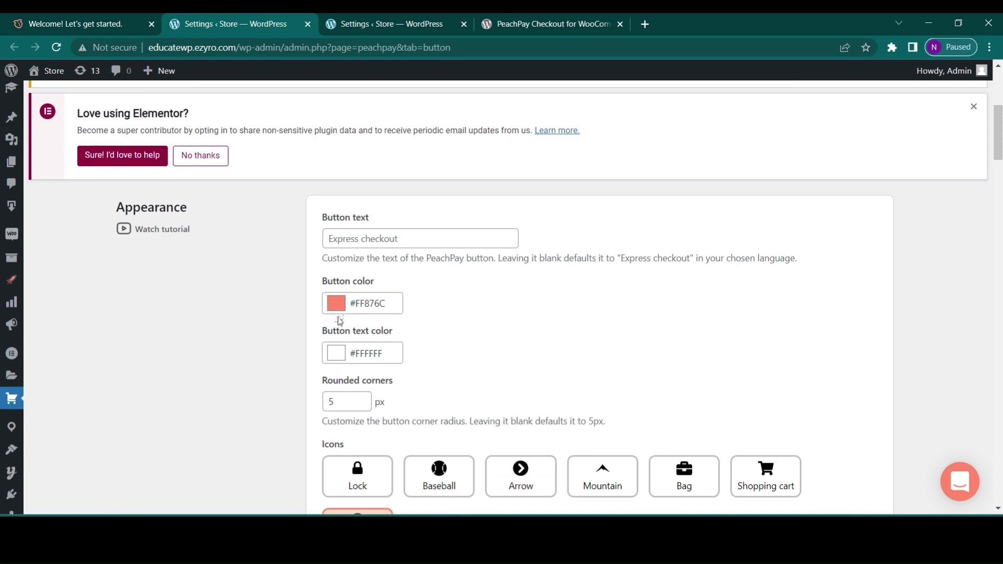
scroll(339, 319, "down", 1)
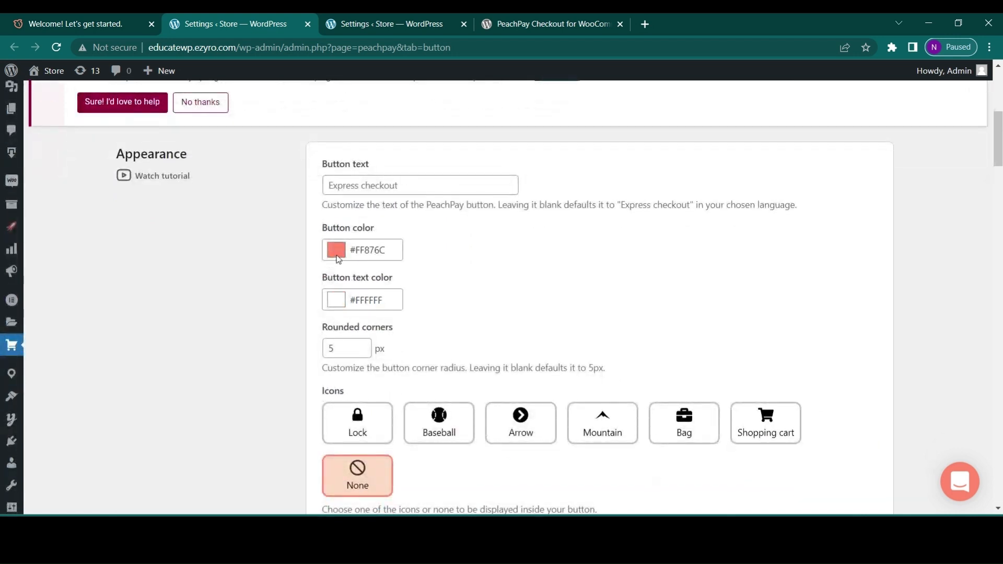
Pick the pinker shade #FF6B72 for the checkout button colour and apply it
left_click(336, 252)
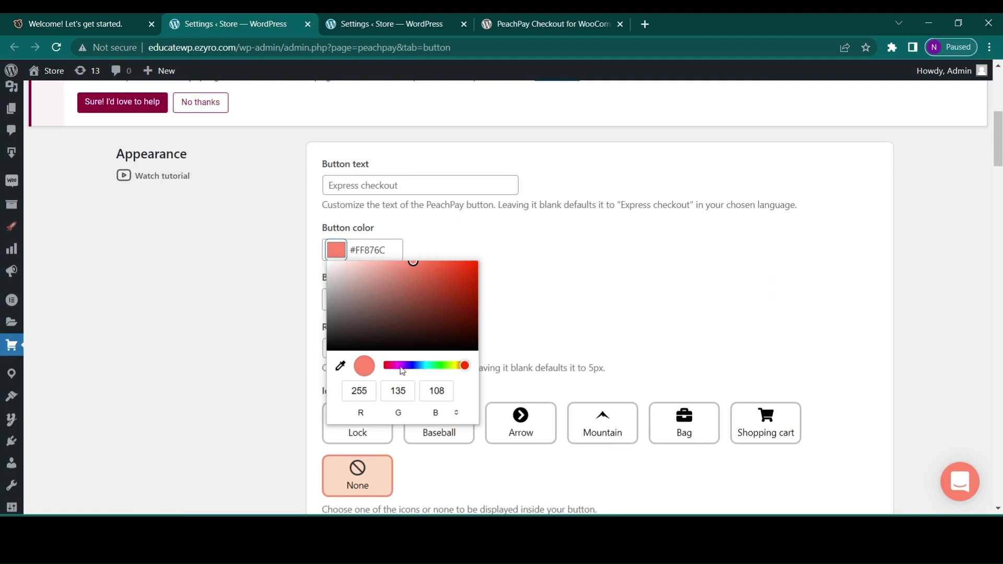
left_click(392, 366)
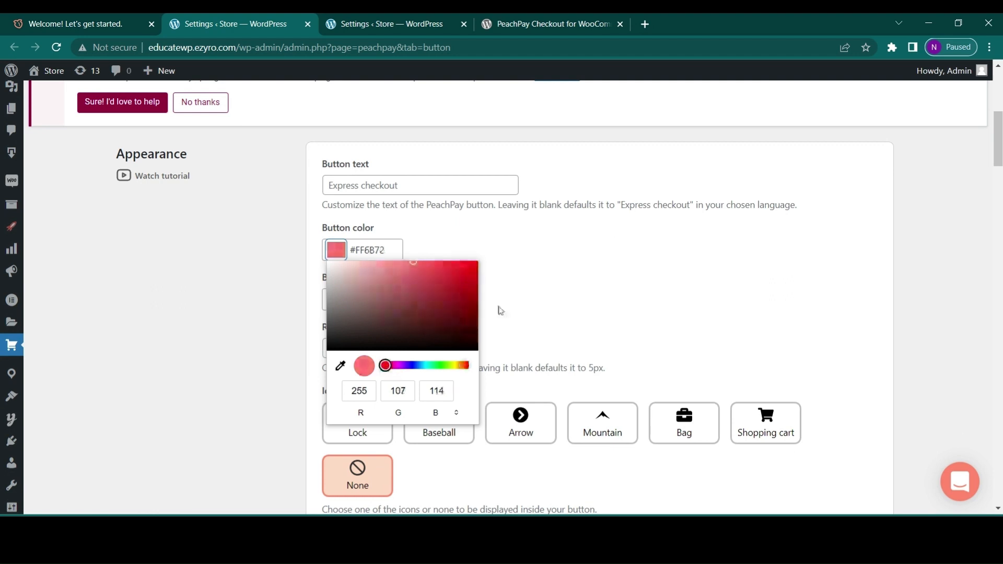
left_click(537, 301)
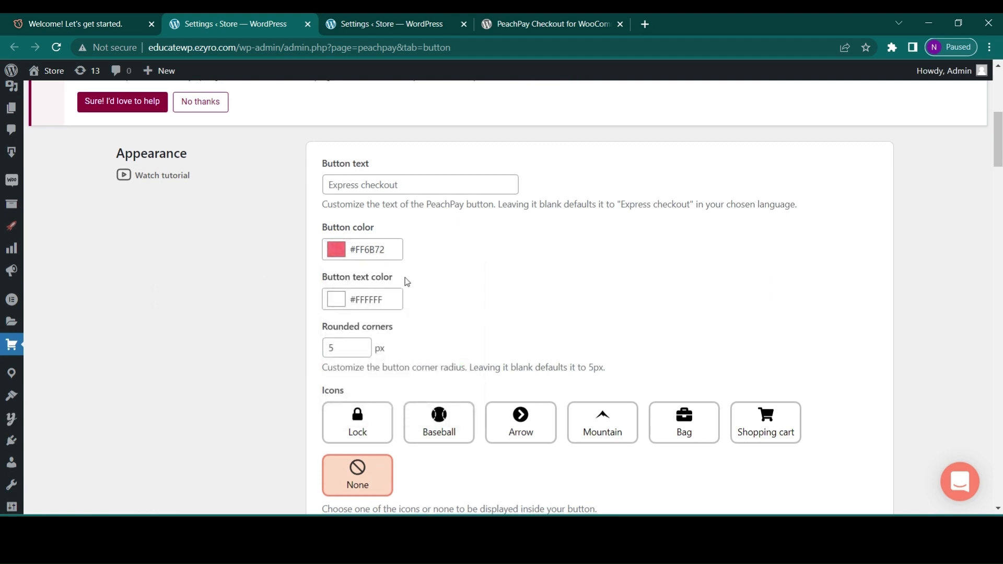
scroll(405, 278, "down", 1)
Briefly check the PeachPay help chat, then switch to the payment settings browser tab
left_click(958, 484)
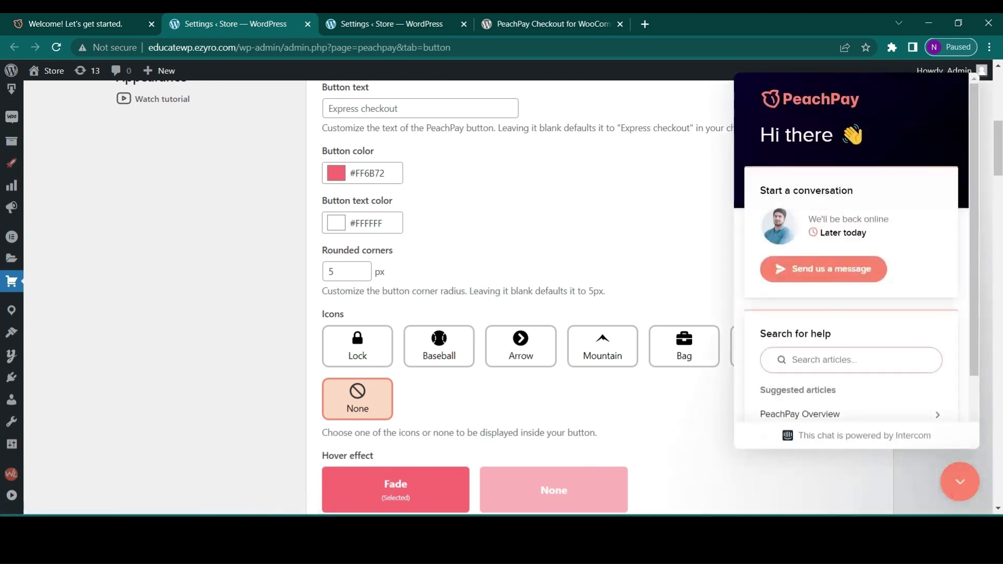
left_click(808, 357)
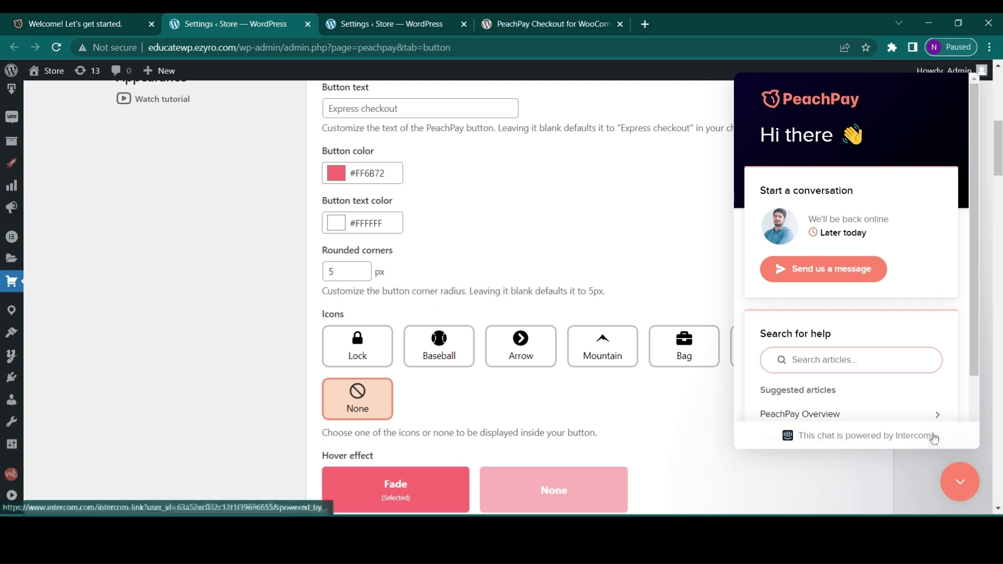
left_click(963, 482)
scroll(666, 420, "down", 1)
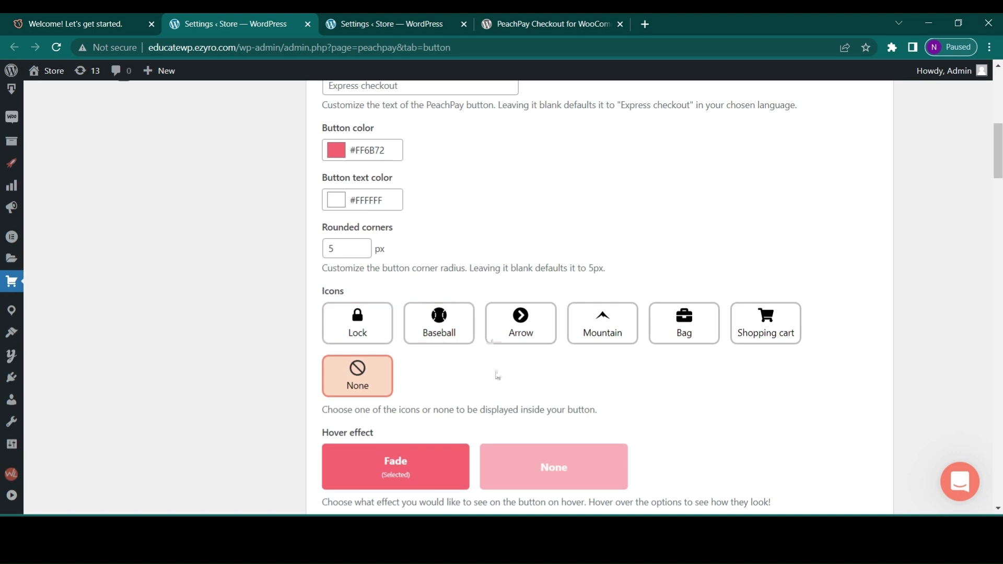
scroll(499, 380, "down", 1)
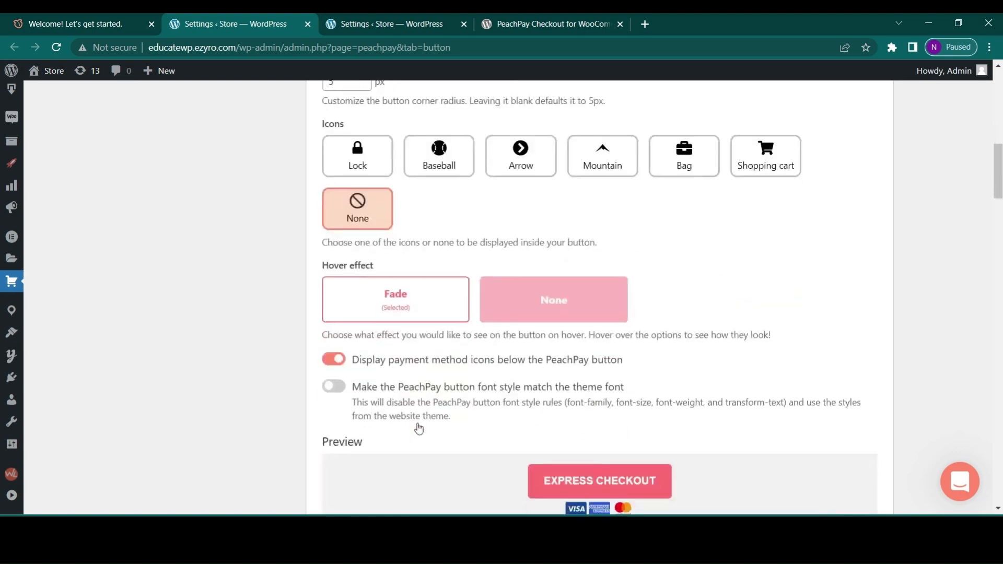
scroll(457, 323, "down", 4)
scroll(457, 324, "down", 1)
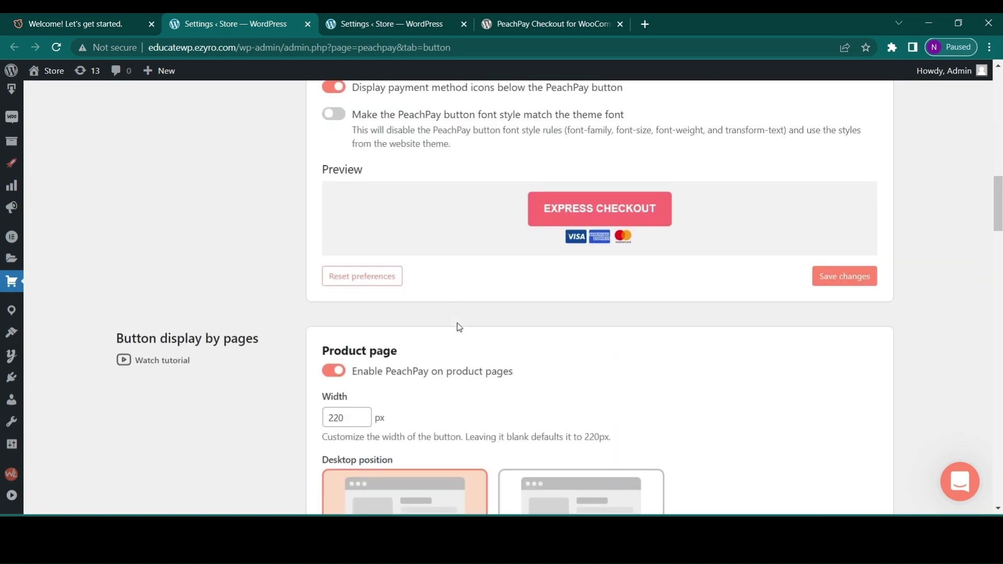
scroll(158, 366, "down", 2)
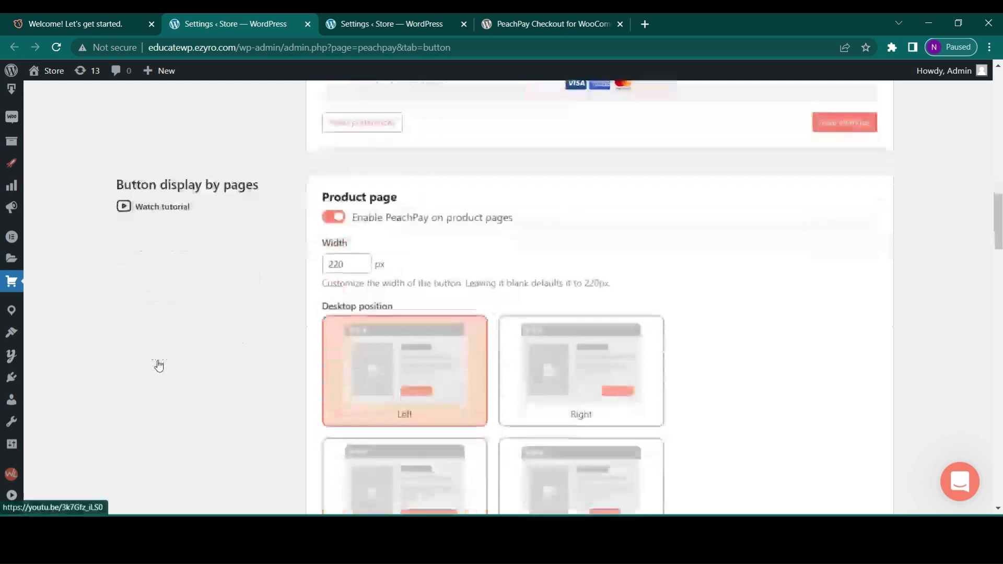
scroll(419, 393, "down", 1)
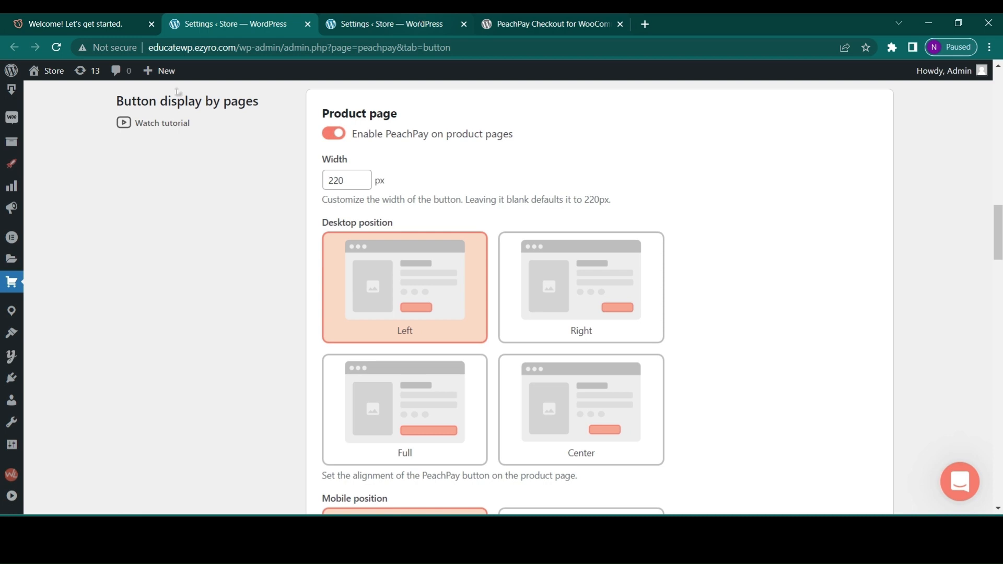
mouse_move(50, 71)
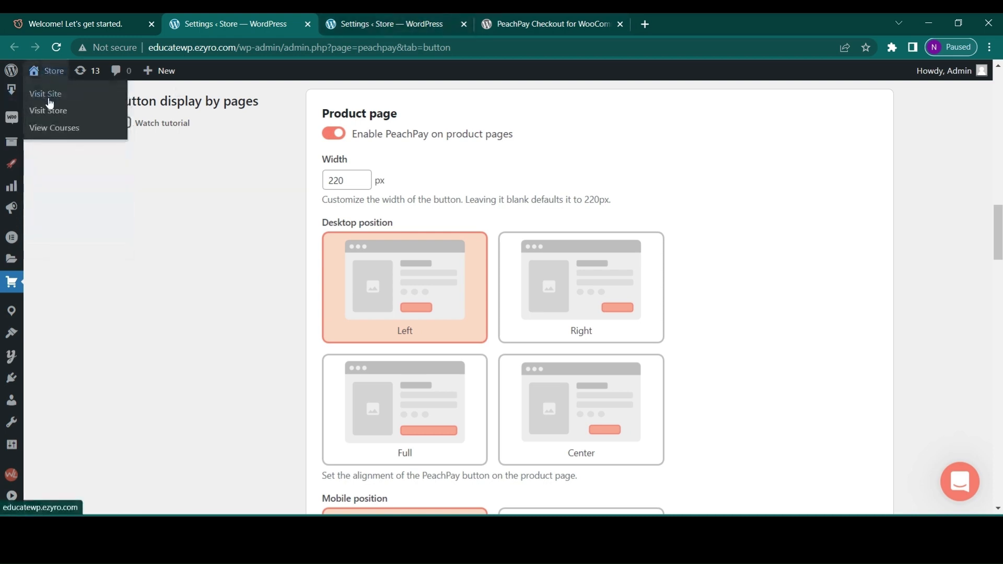
left_click(385, 23)
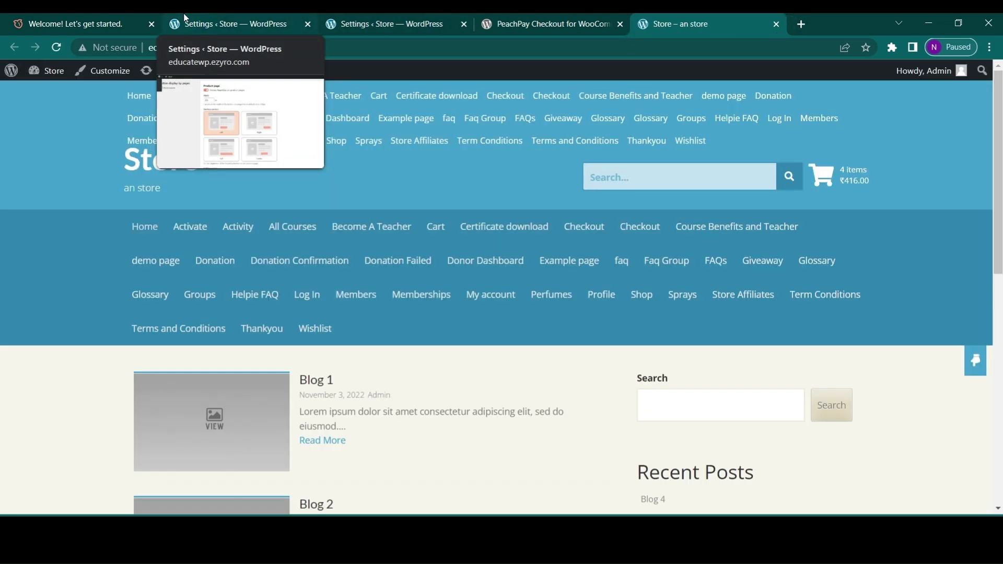
Visit the storefront Shop page and add the Album product to the cart
left_click(649, 303)
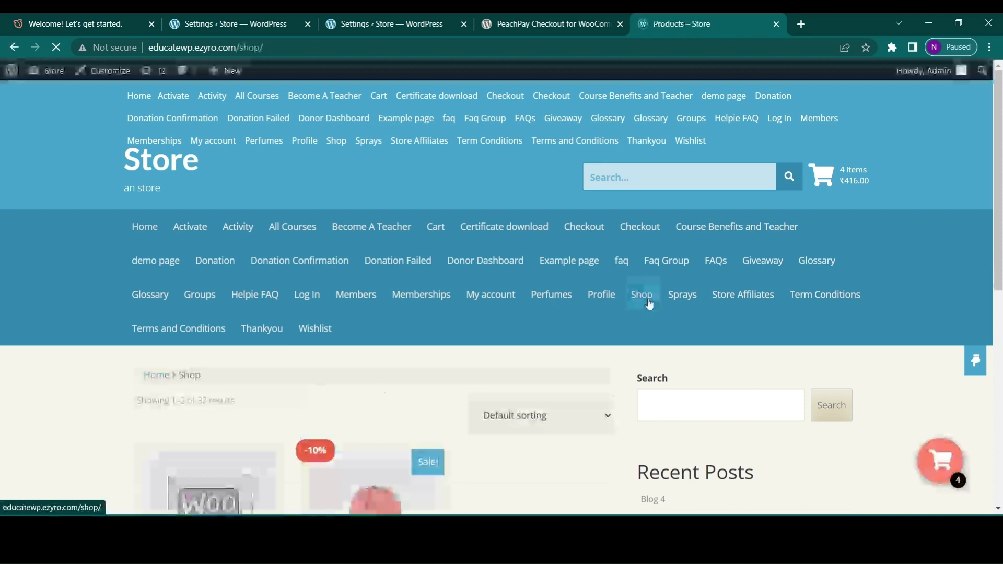
scroll(324, 445, "down", 1)
scroll(324, 445, "down", 1)
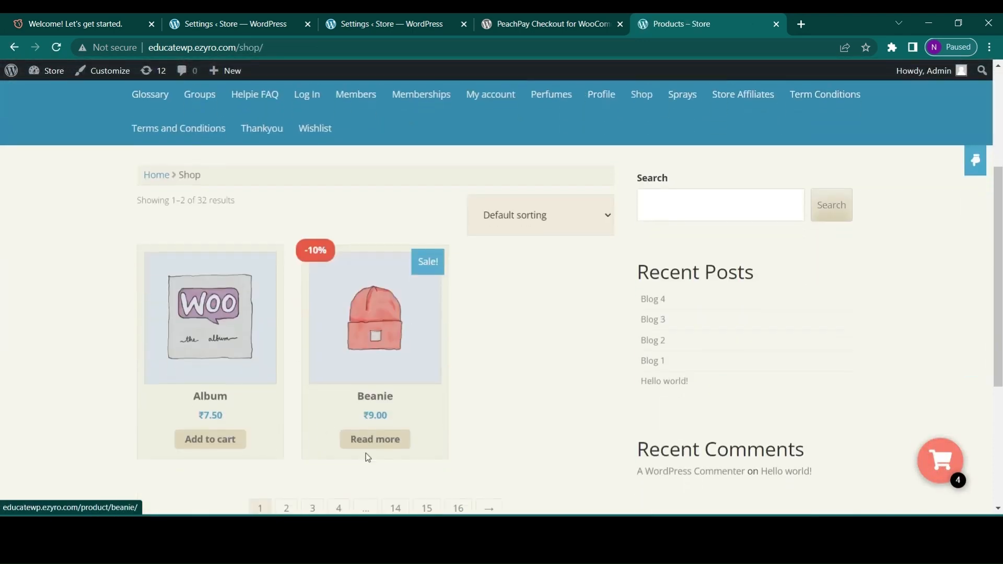
left_click(233, 438)
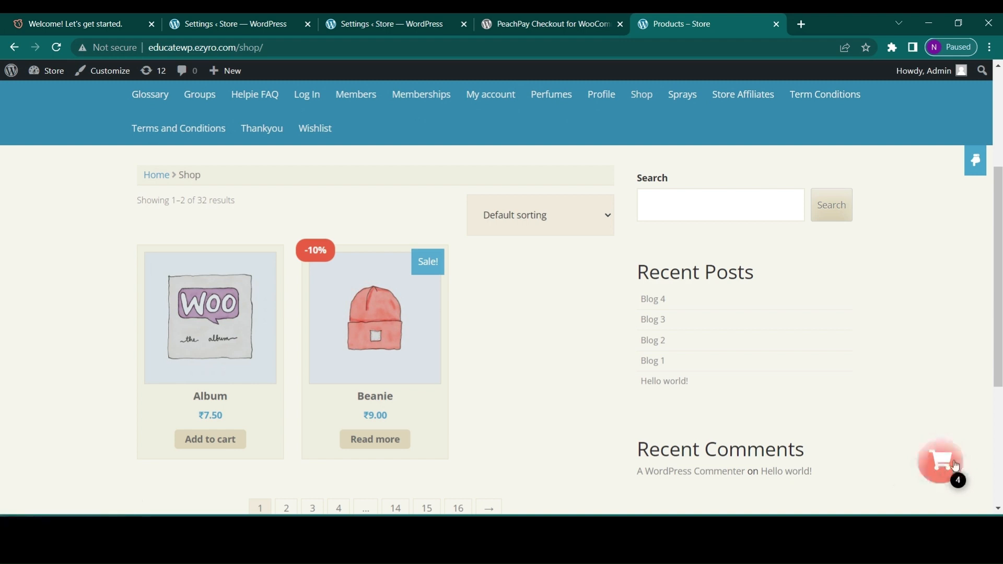
scroll(933, 467, "down", 1)
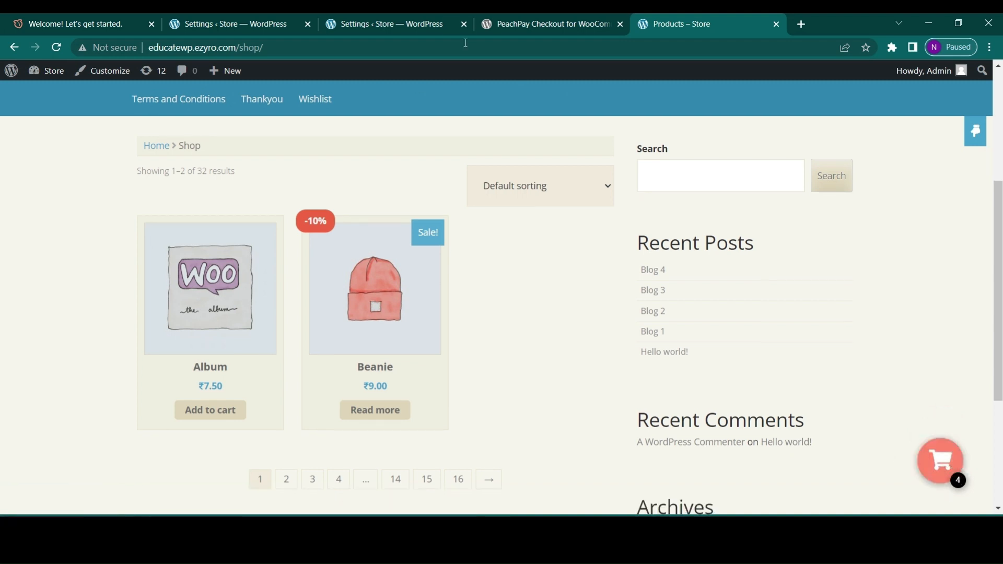
Review the product-page button position options, then return to the store's Shop page
left_click(288, 17)
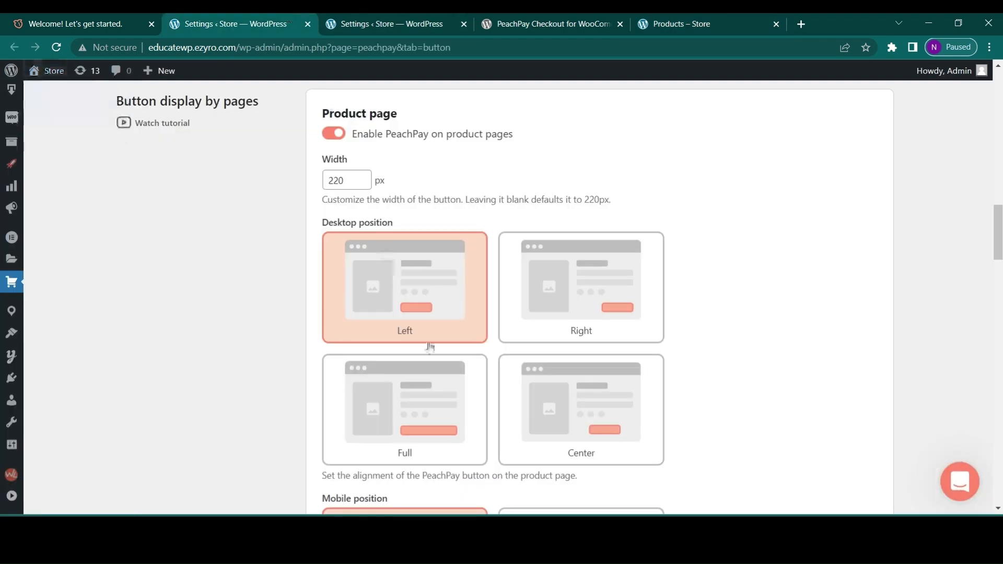
scroll(453, 355, "down", 1)
scroll(503, 351, "down", 2)
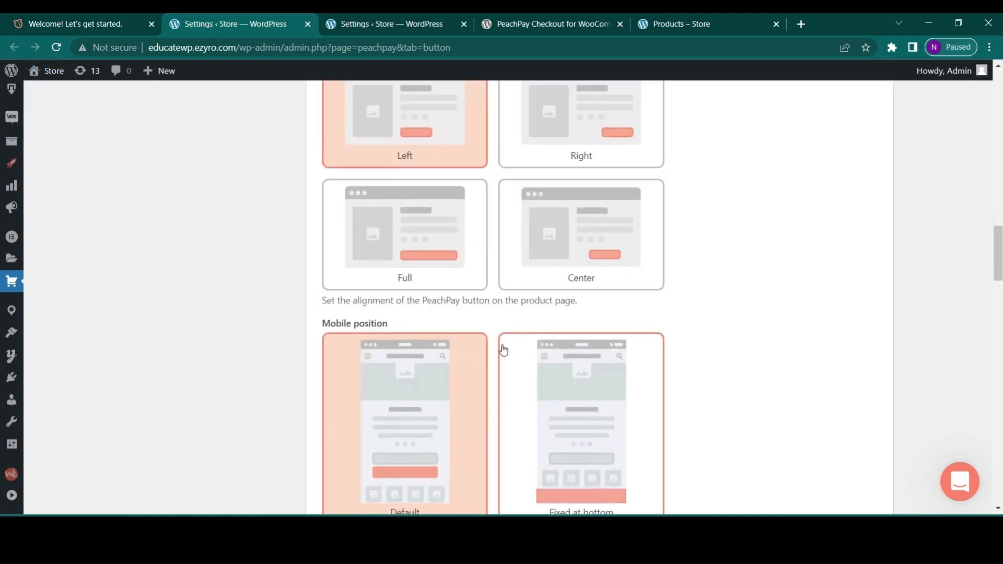
scroll(504, 350, "down", 1)
scroll(504, 350, "down", 1)
scroll(504, 350, "up", 2)
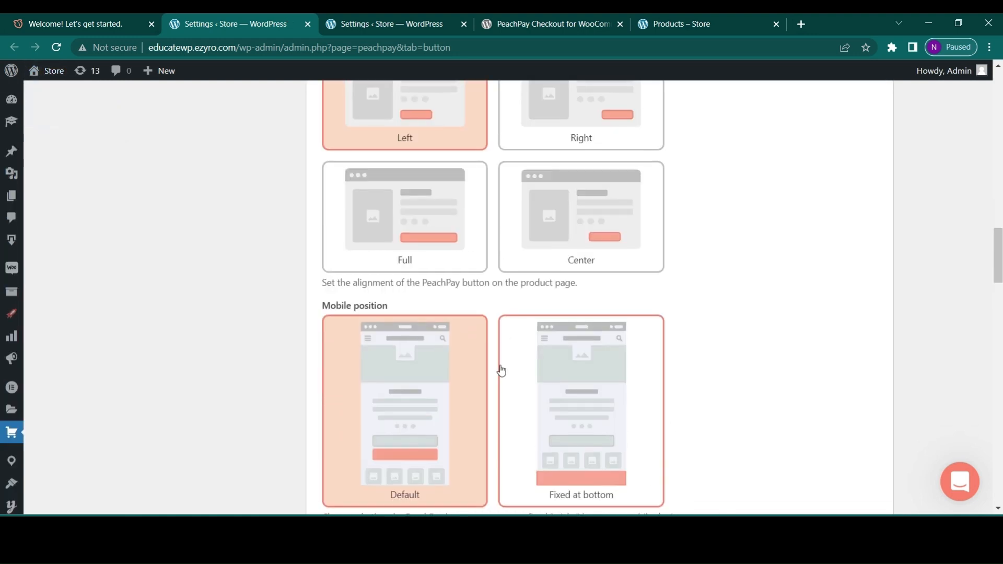
scroll(502, 369, "up", 2)
scroll(502, 368, "down", 1)
scroll(502, 368, "down", 3)
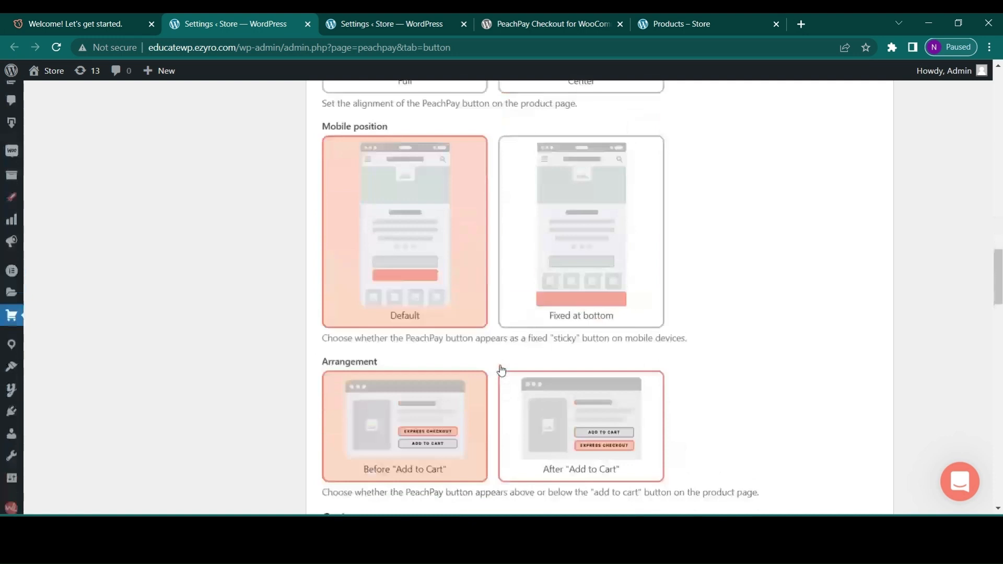
scroll(502, 368, "up", 2)
scroll(502, 368, "up", 2)
scroll(502, 369, "up", 1)
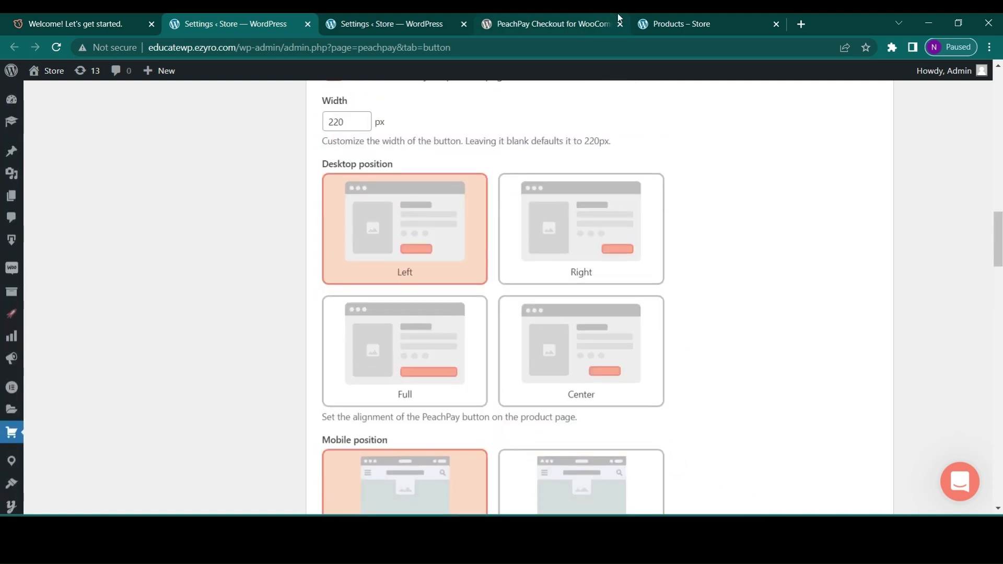
left_click(659, 23)
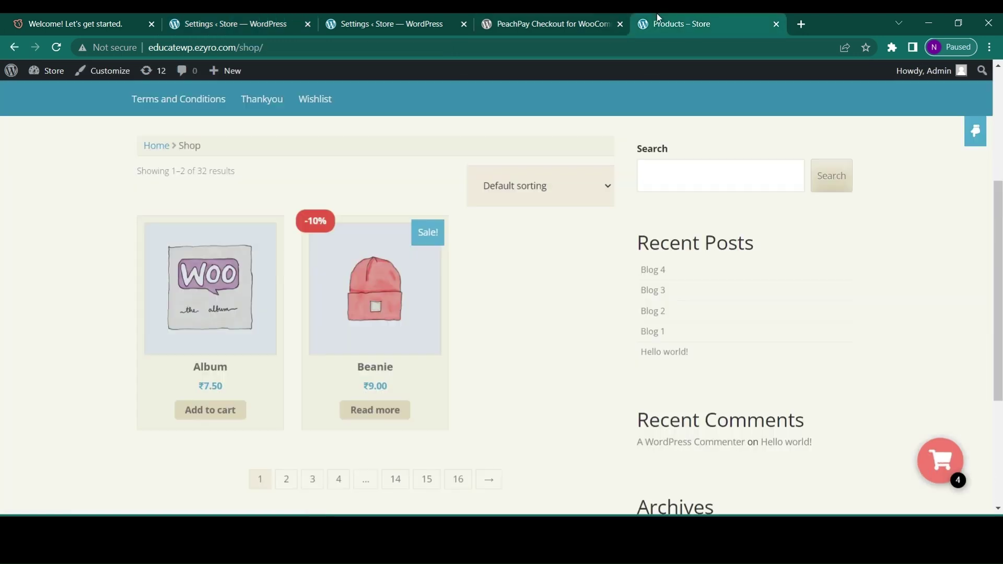
Check the Beanie and Belt product pages for the Express Checkout button, then return to button settings
left_click(332, 344)
scroll(484, 343, "down", 3)
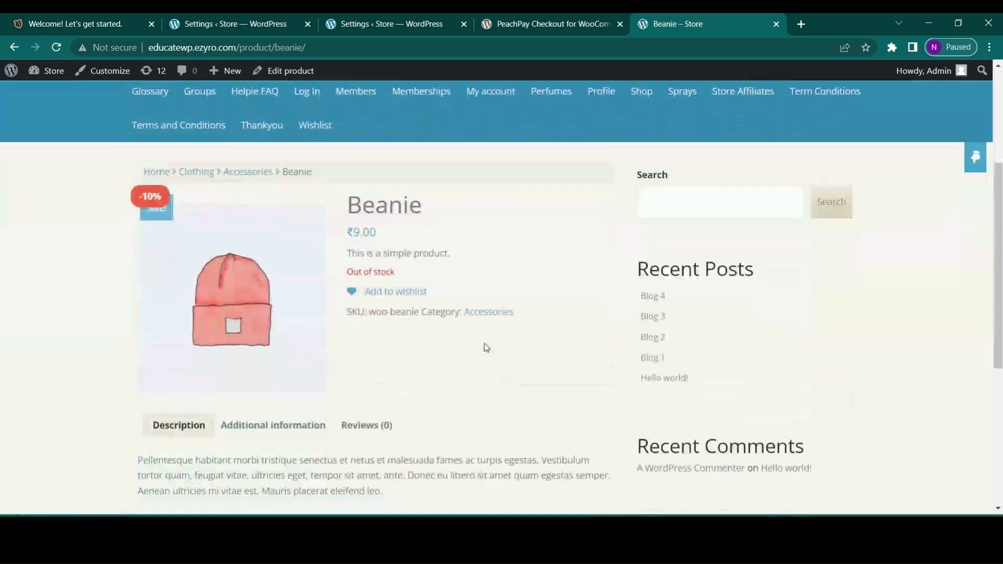
scroll(376, 356, "down", 5)
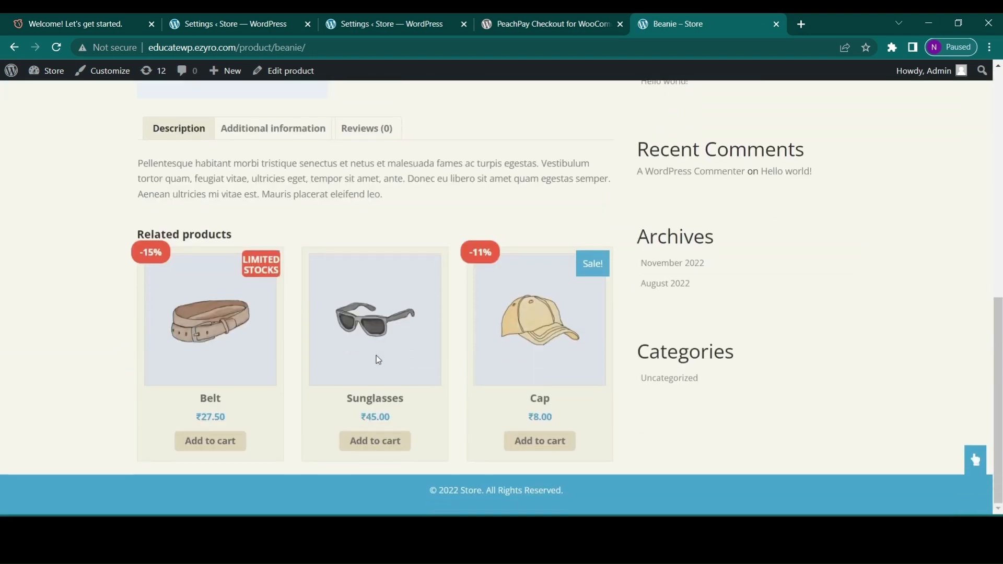
left_click(215, 383)
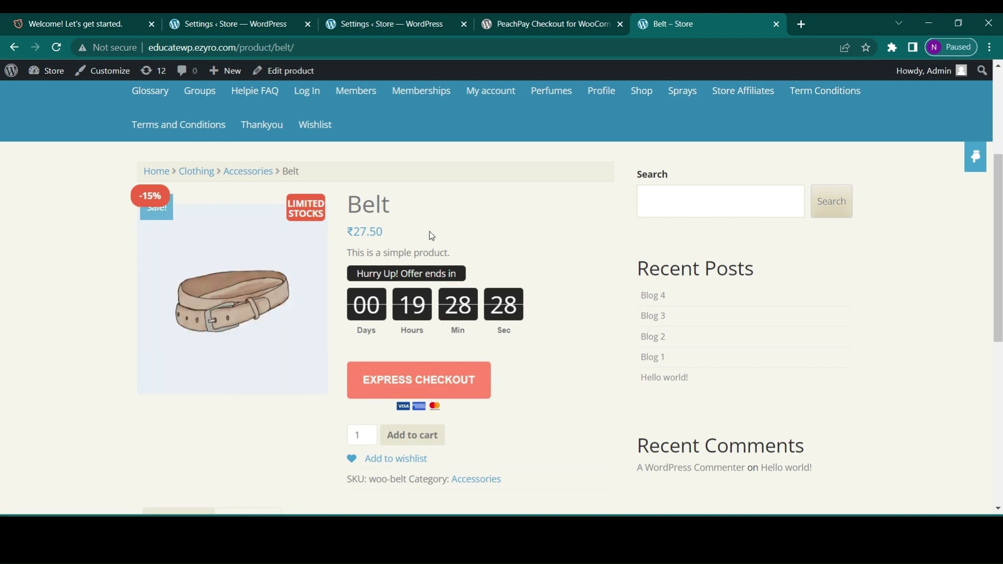
scroll(392, 306, "down", 1)
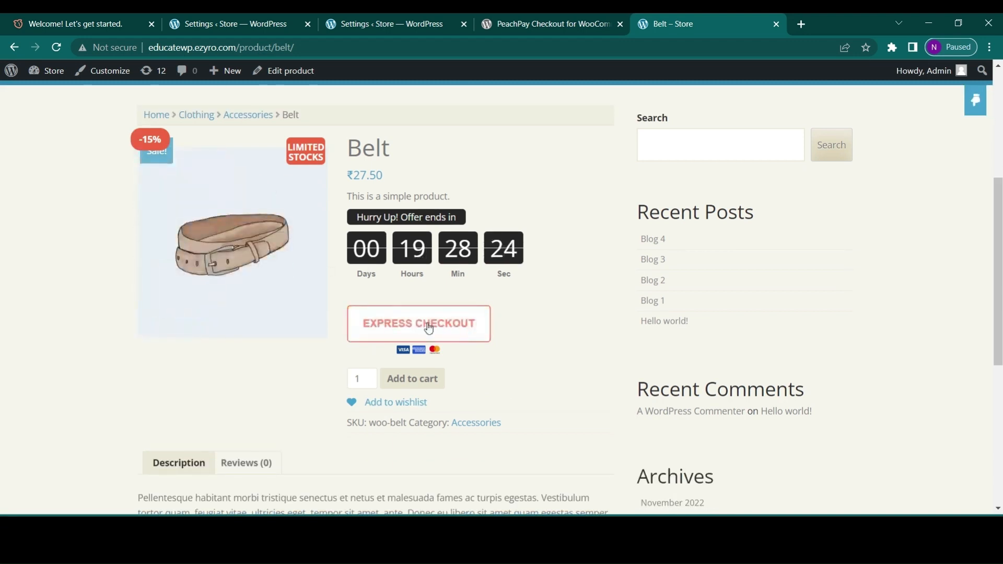
left_click(235, 24)
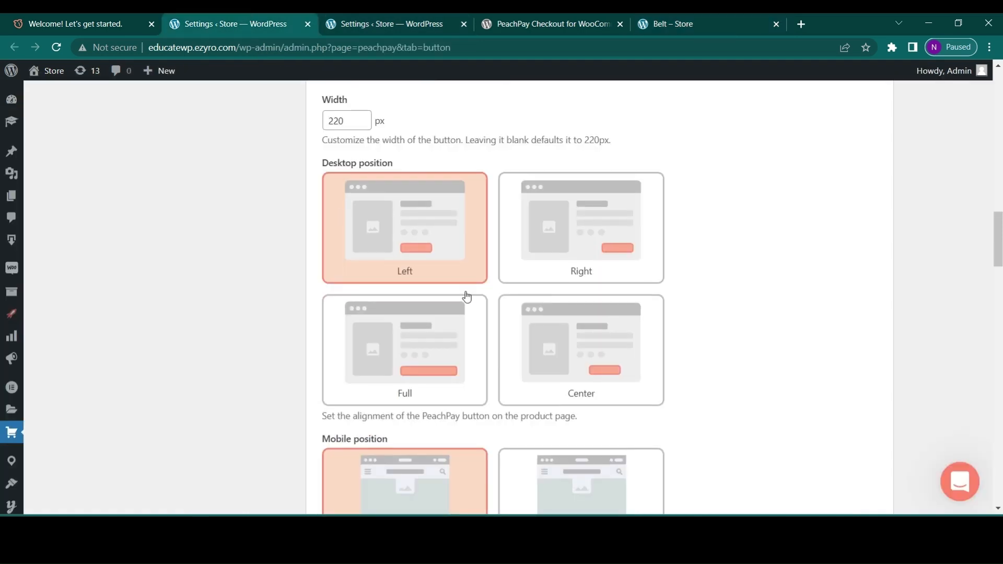
scroll(479, 319, "down", 2)
scroll(467, 297, "down", 2)
scroll(421, 374, "down", 2)
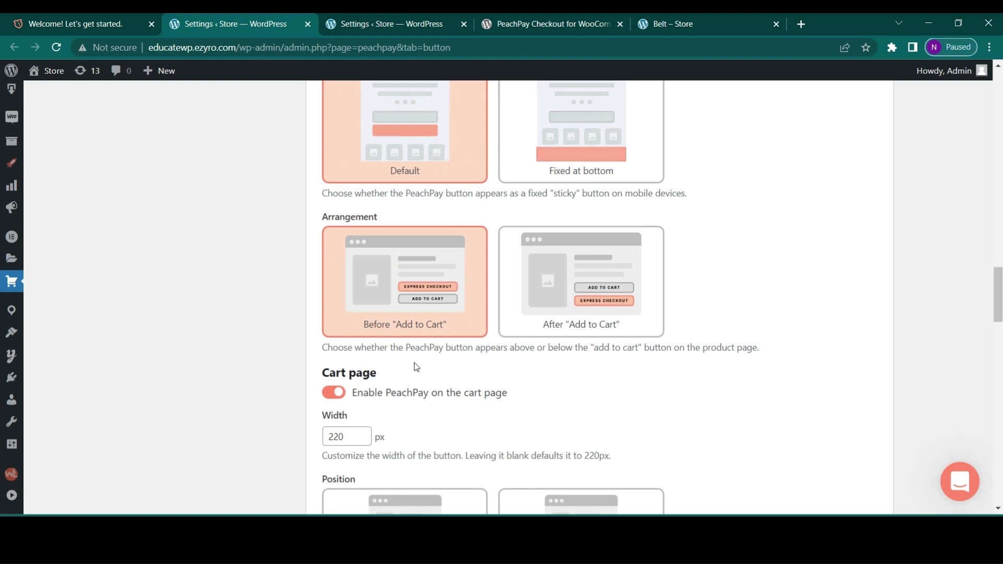
scroll(450, 358, "down", 1)
scroll(612, 339, "down", 1)
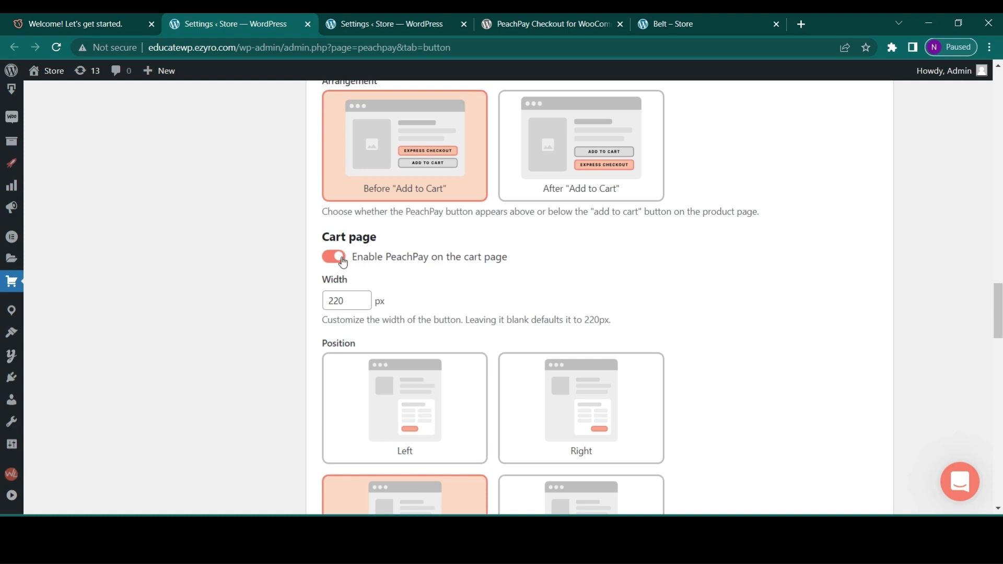
scroll(342, 261, "down", 2)
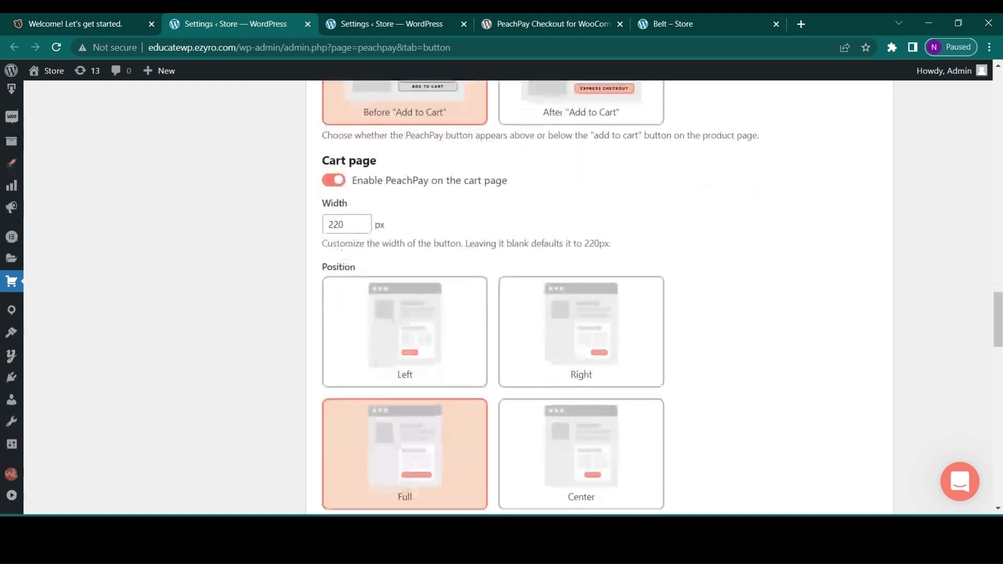
scroll(342, 261, "down", 3)
scroll(343, 261, "down", 2)
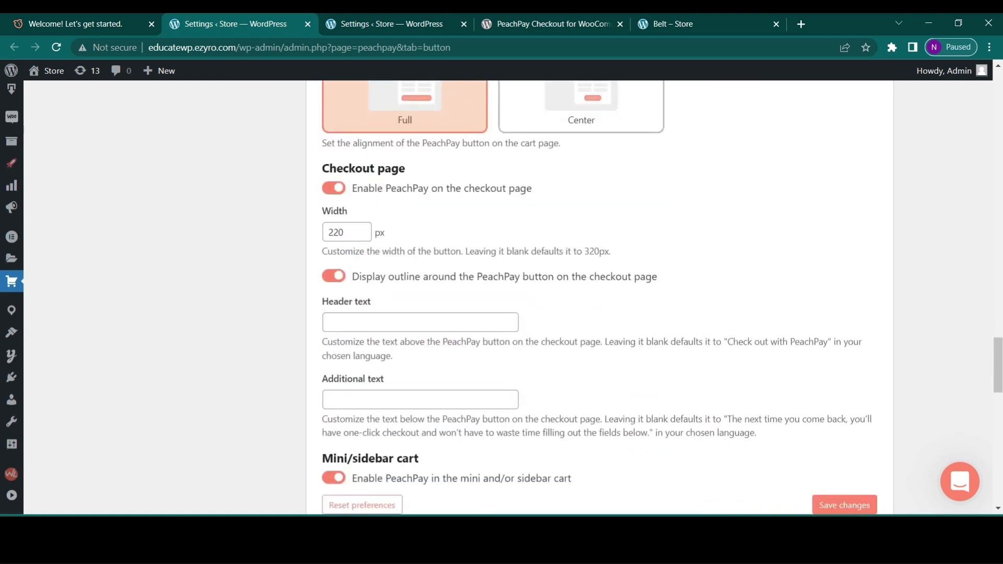
scroll(382, 210, "down", 3)
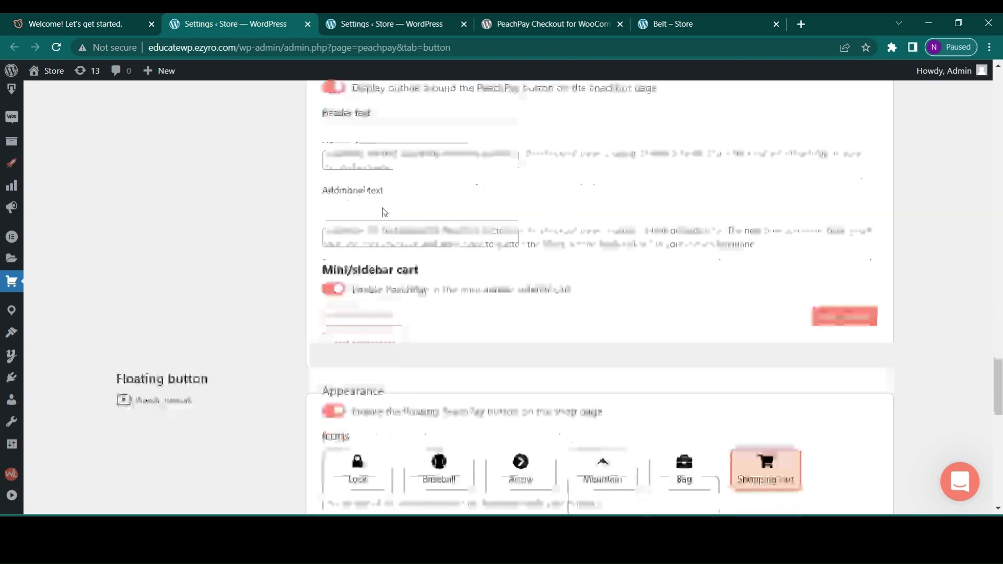
scroll(382, 210, "down", 2)
scroll(383, 274, "down", 1)
scroll(470, 353, "down", 2)
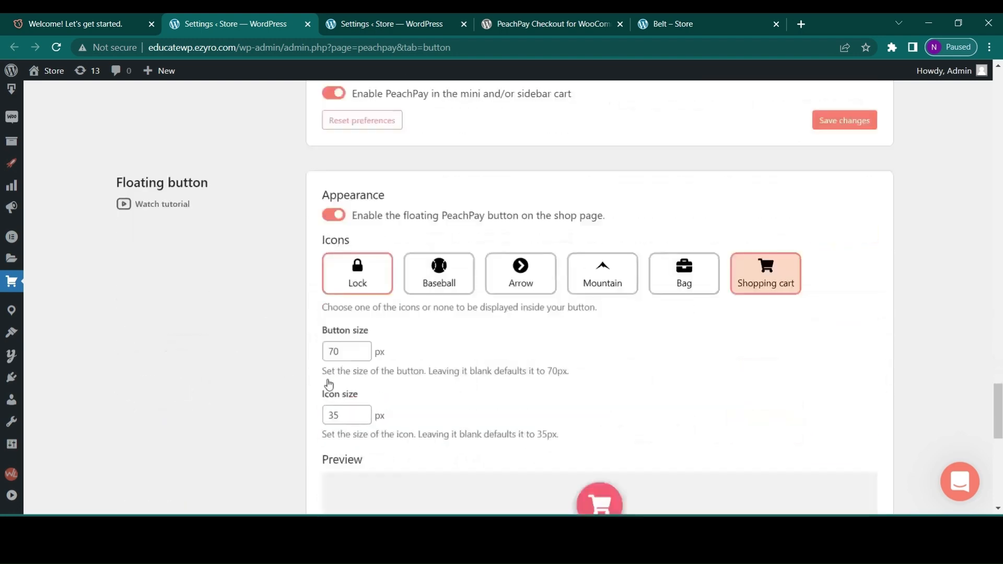
scroll(582, 356, "down", 1)
scroll(467, 378, "down", 2)
scroll(468, 378, "down", 1)
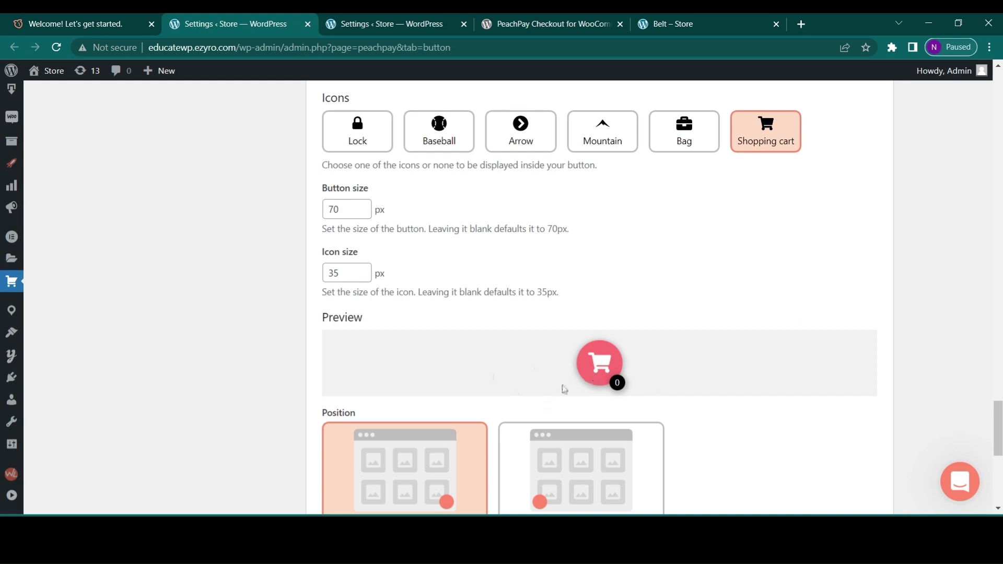
scroll(564, 388, "down", 4)
scroll(502, 416, "down", 2)
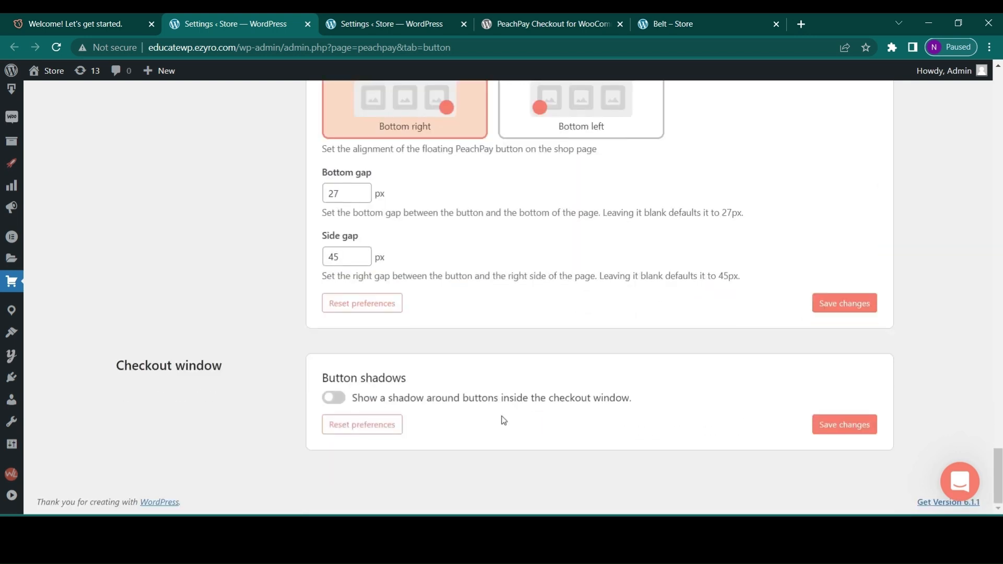
Enable Button shadows for the PeachPay checkout window
left_click(334, 398)
scroll(337, 401, "up", 5)
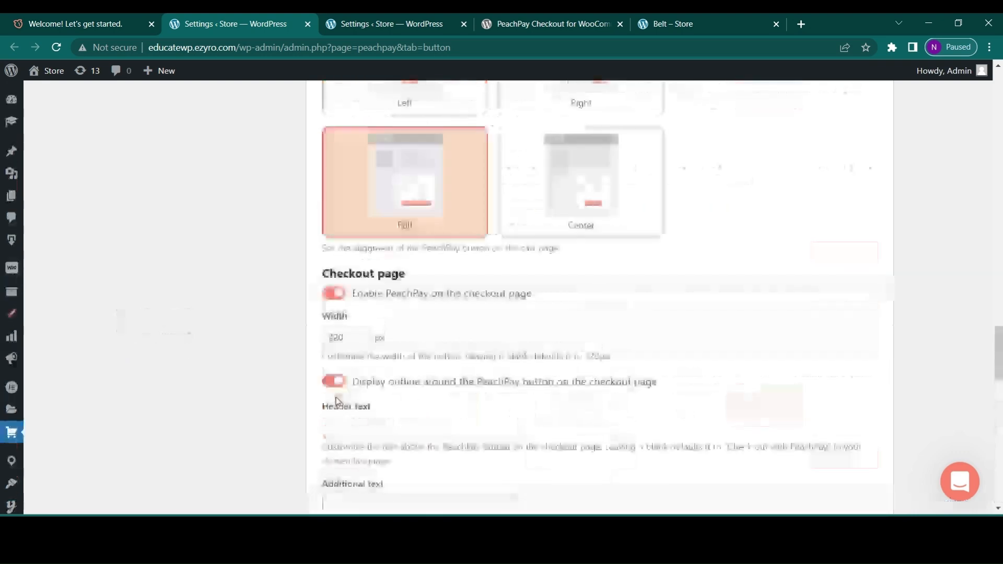
scroll(338, 401, "up", 5)
scroll(337, 402, "up", 5)
scroll(337, 401, "up", 5)
scroll(338, 401, "up", 5)
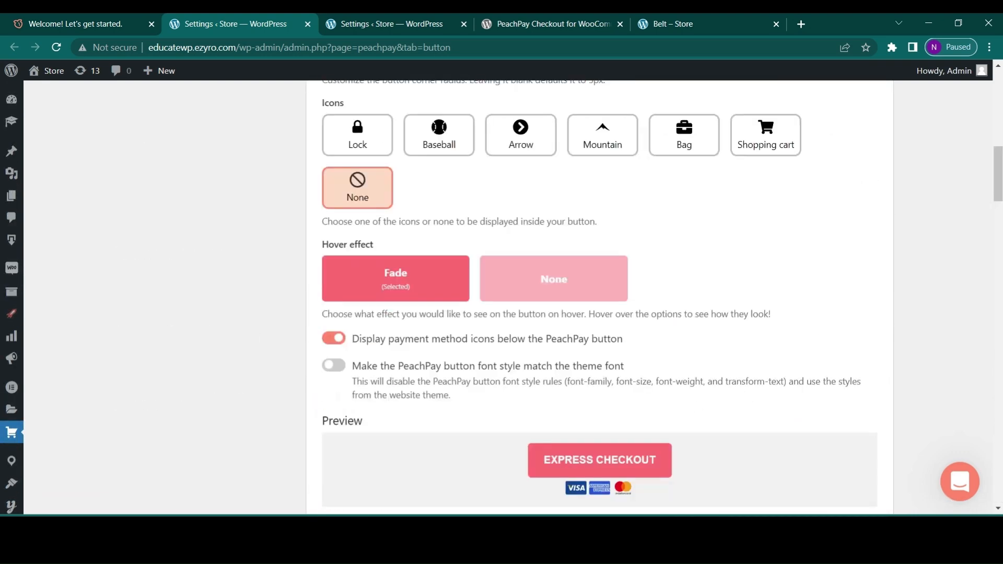
scroll(337, 401, "up", 5)
scroll(337, 402, "up", 5)
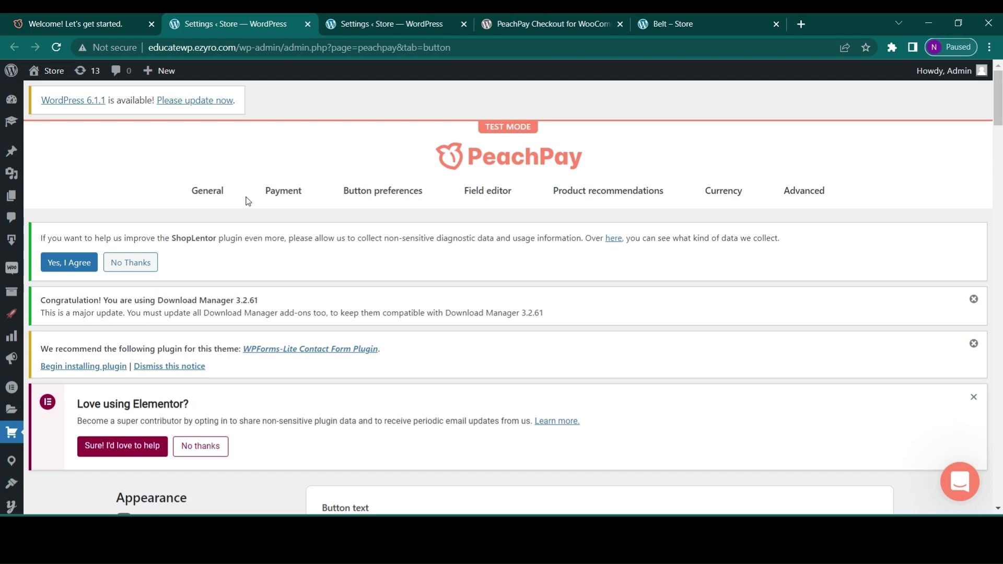
Stay on Button preferences when warned of unsaved changes, then save the button appearance settings
left_click(207, 200)
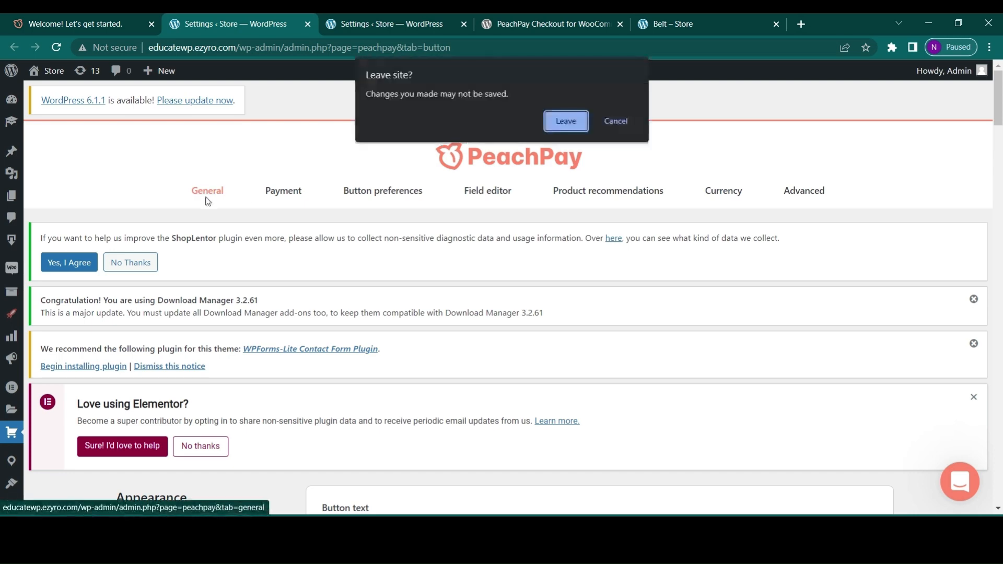
left_click(615, 121)
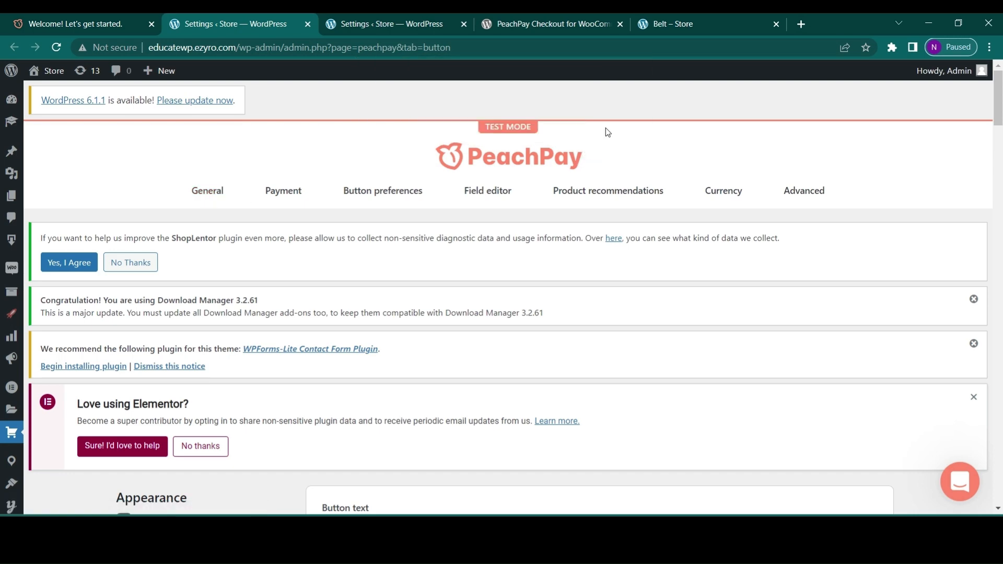
scroll(635, 431, "down", 10)
scroll(634, 432, "down", 10)
scroll(634, 432, "down", 5)
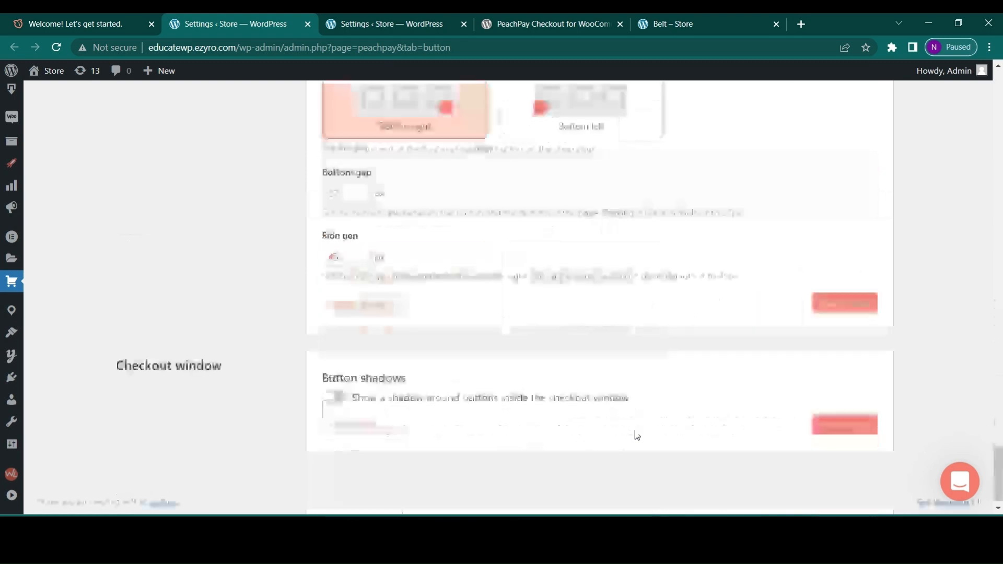
scroll(854, 409, "up", 5)
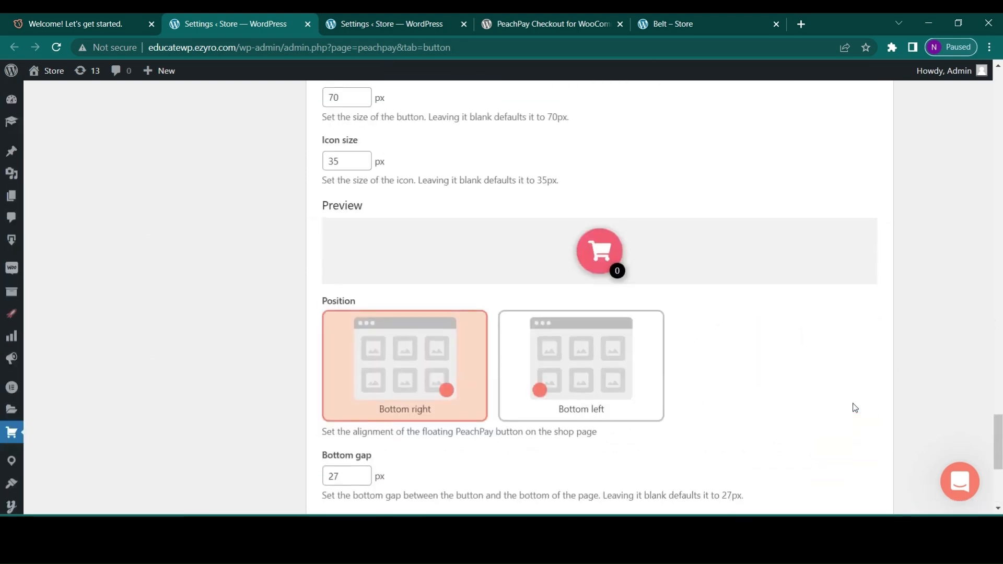
scroll(855, 407, "up", 5)
scroll(854, 407, "up", 3)
scroll(854, 407, "up", 3)
scroll(854, 408, "up", 8)
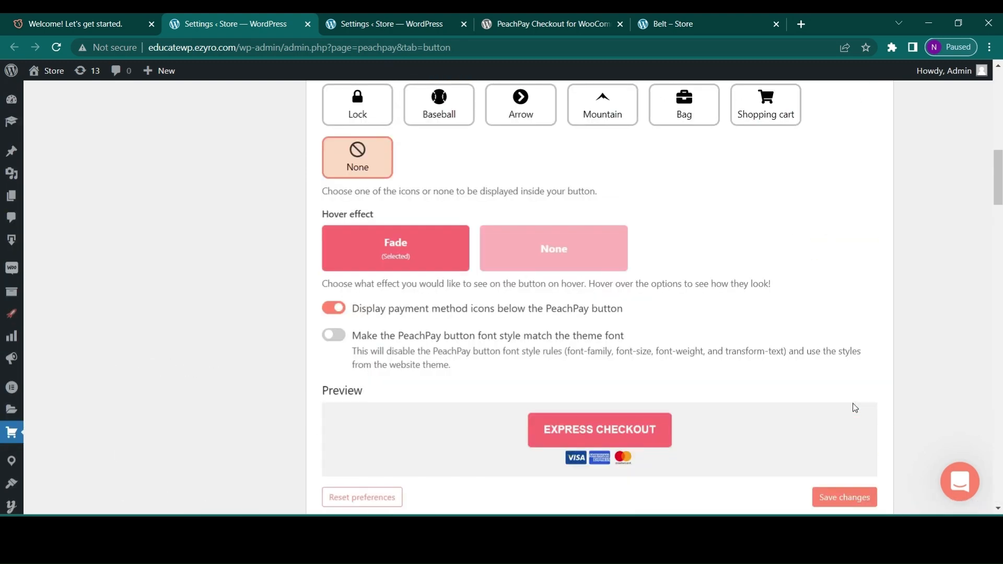
scroll(854, 407, "up", 3)
scroll(854, 408, "up", 3)
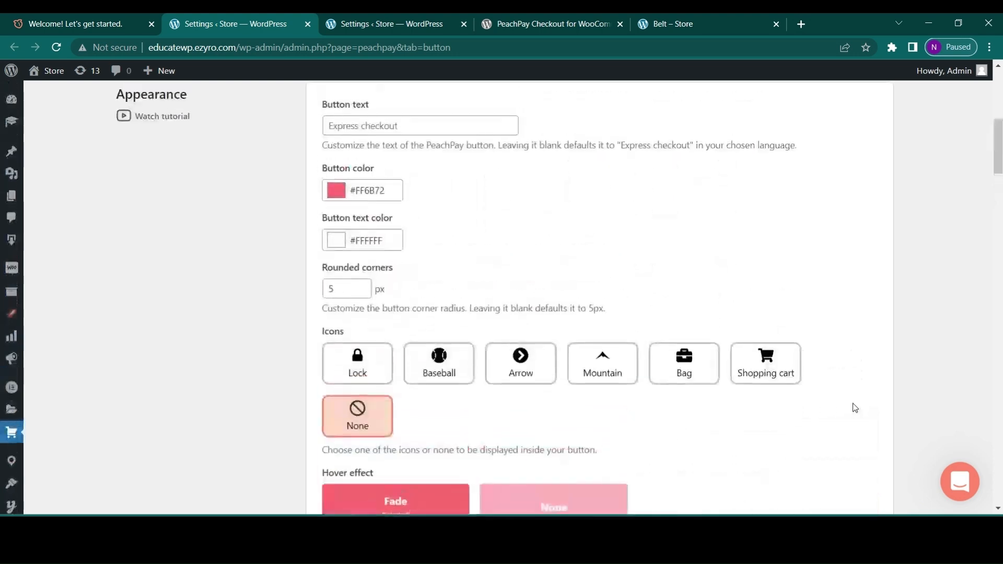
scroll(854, 408, "up", 5)
scroll(854, 407, "down", 4)
scroll(854, 408, "down", 6)
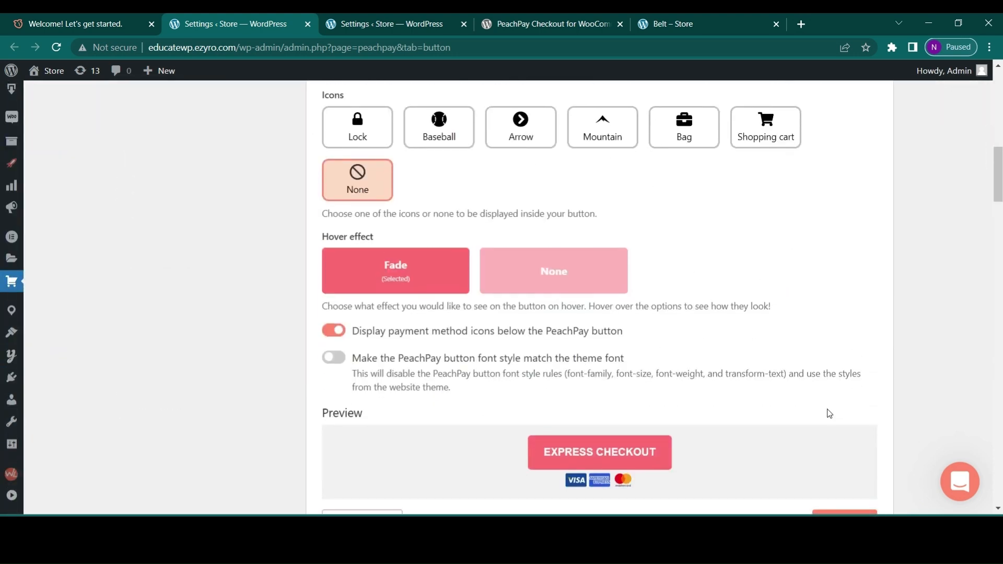
scroll(854, 408, "down", 2)
left_click(850, 357)
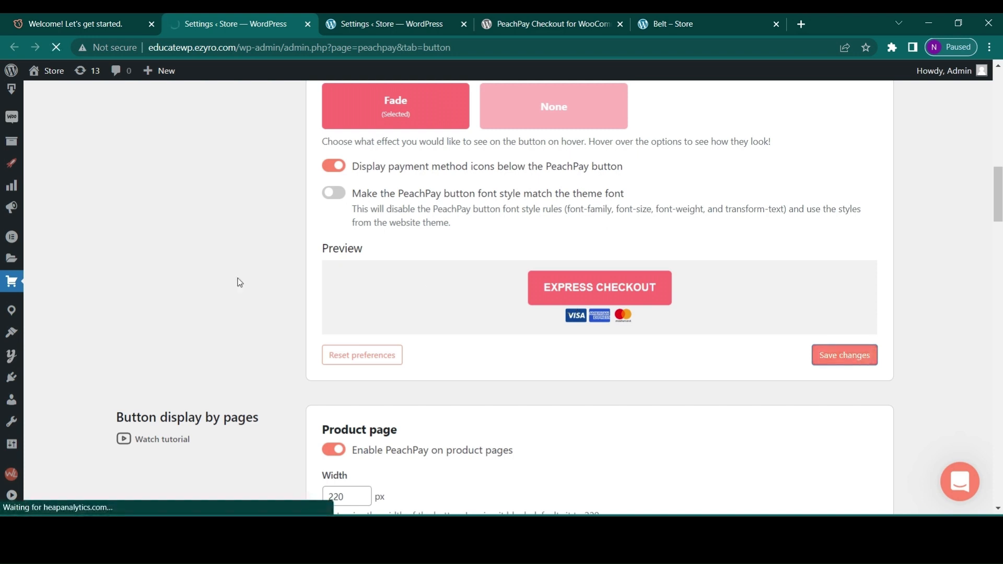
scroll(240, 282, "up", 1)
scroll(239, 283, "up", 1)
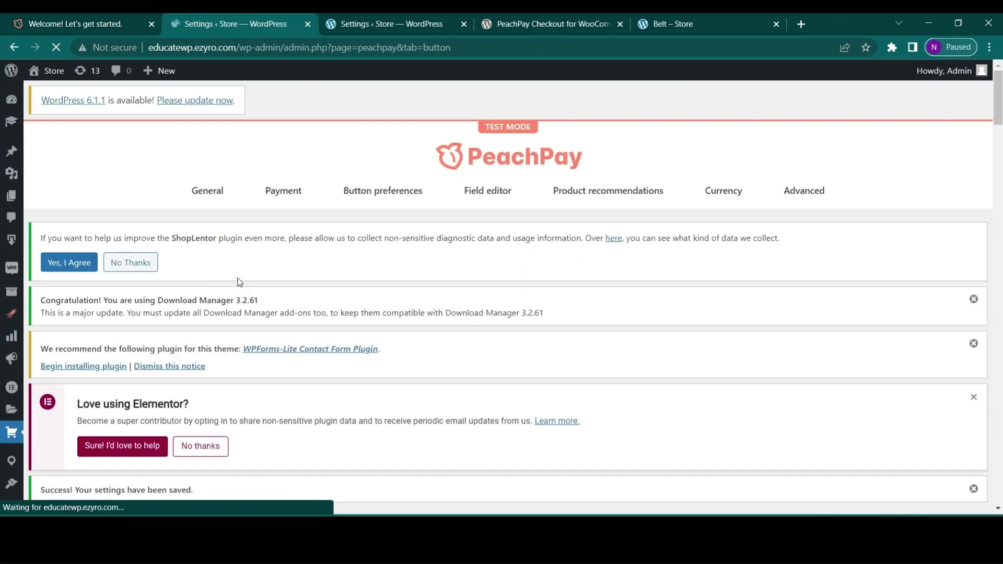
In PeachPay General settings, keep the checkout language as Detect from page
left_click(206, 191)
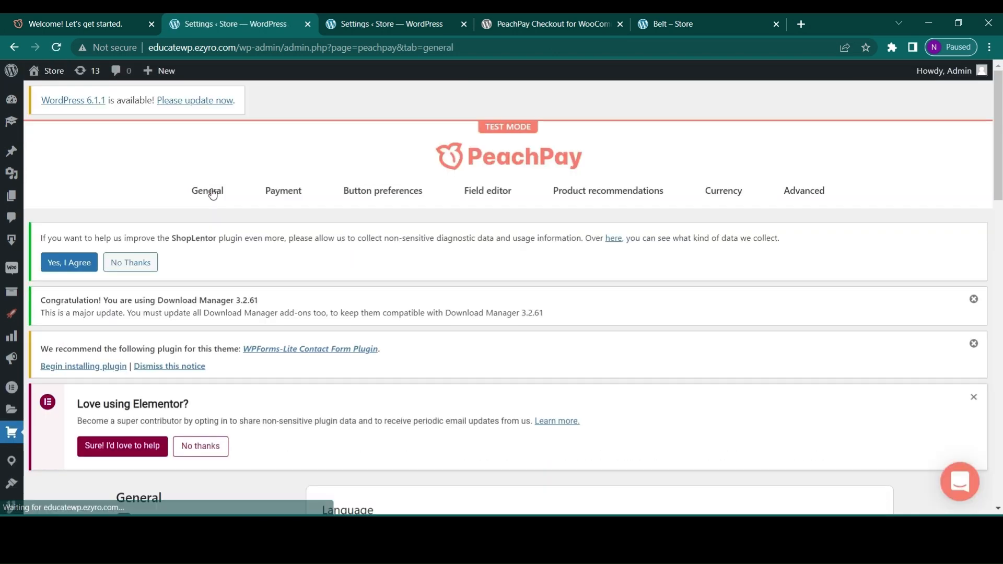
scroll(369, 332, "down", 3)
scroll(369, 332, "down", 1)
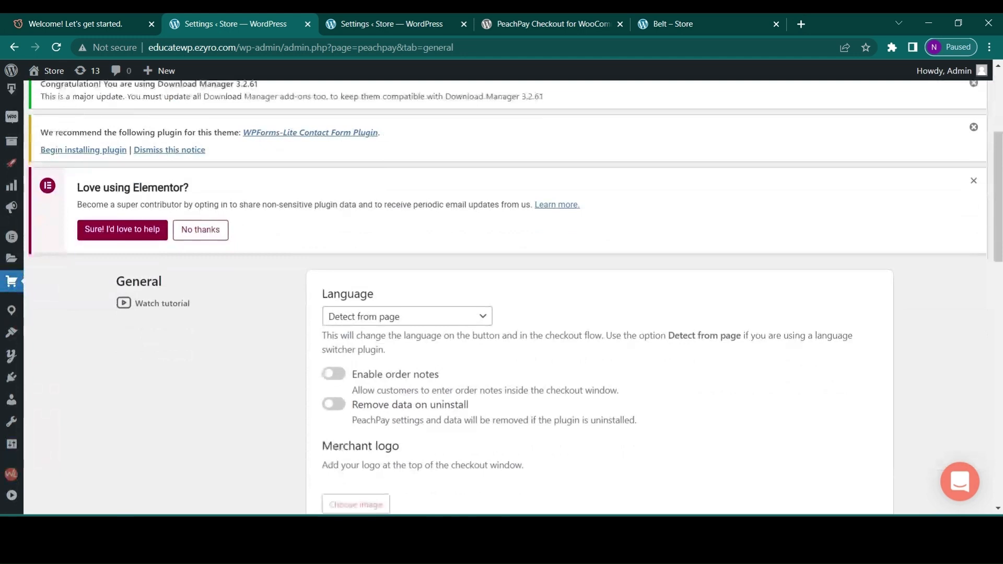
scroll(259, 336, "down", 1)
scroll(259, 335, "down", 1)
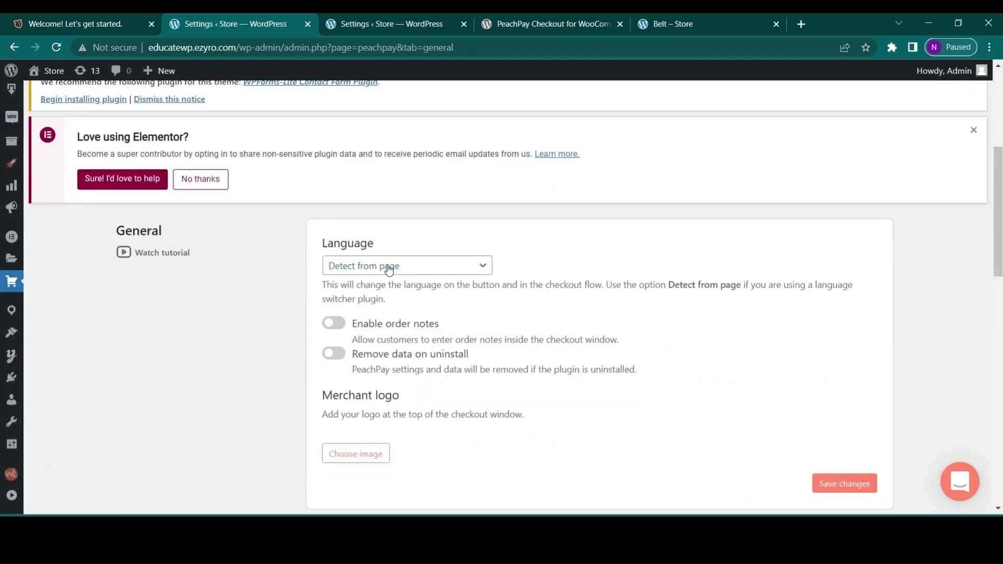
left_click(389, 267)
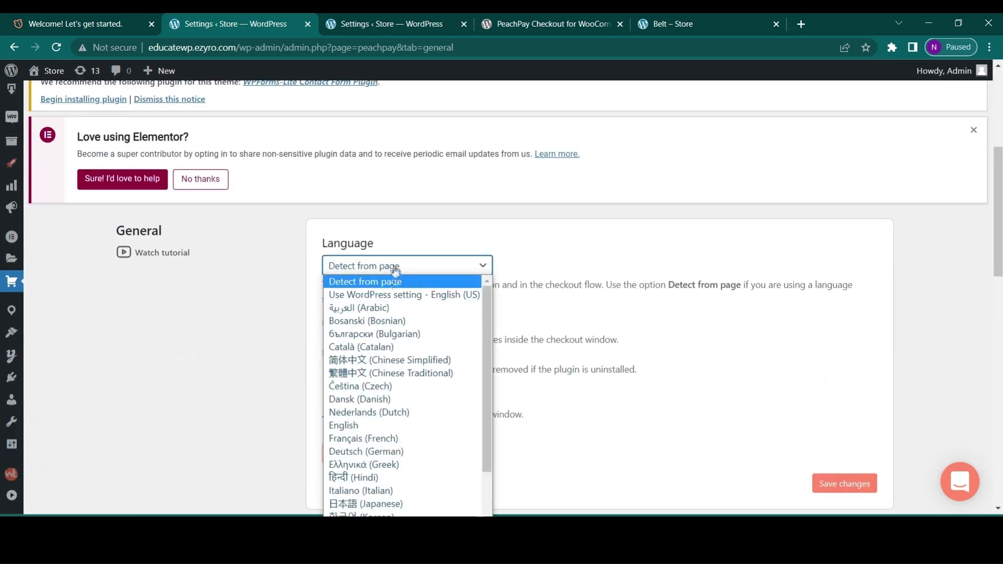
left_click(366, 282)
scroll(395, 293, "down", 1)
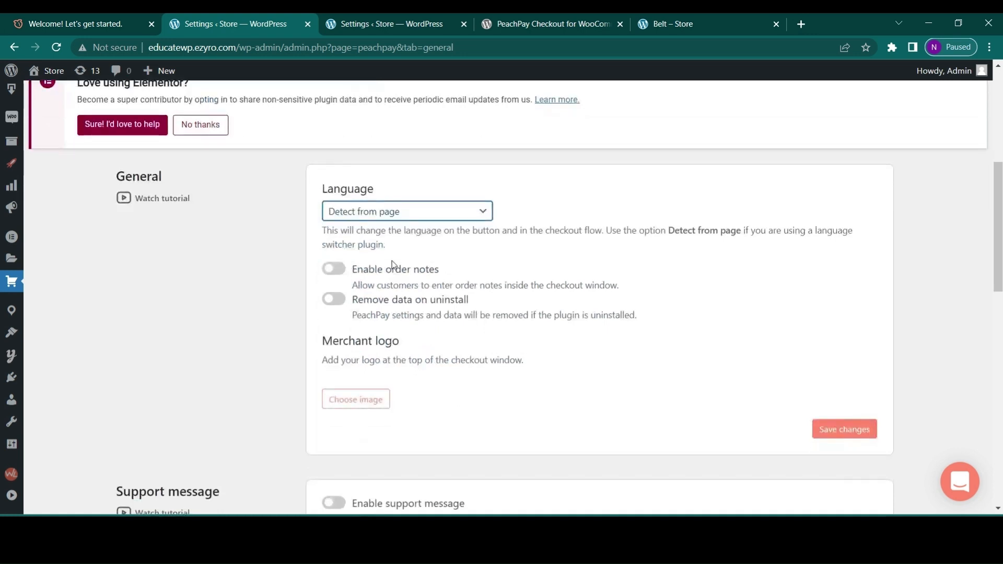
scroll(390, 282, "down", 1)
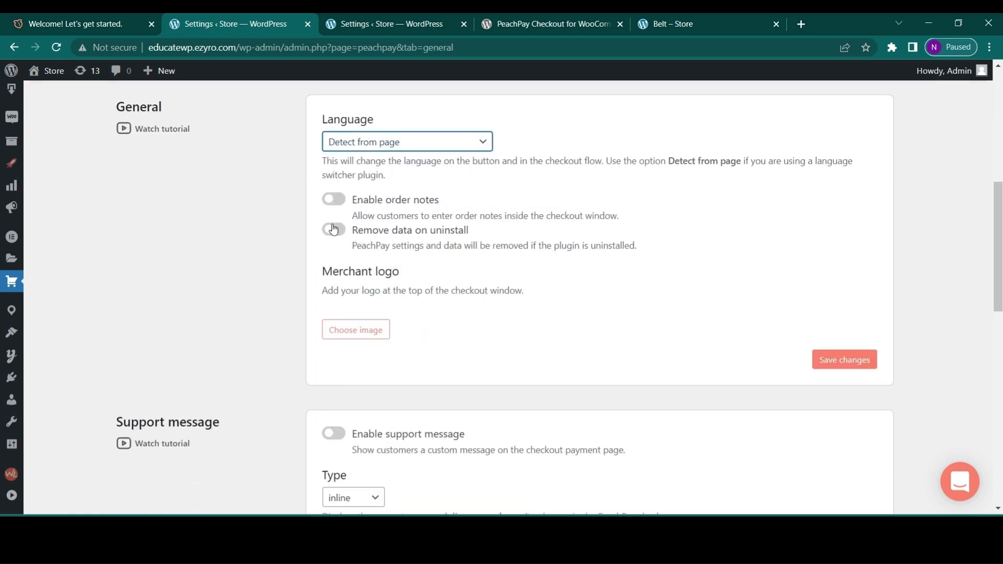
scroll(345, 257, "down", 1)
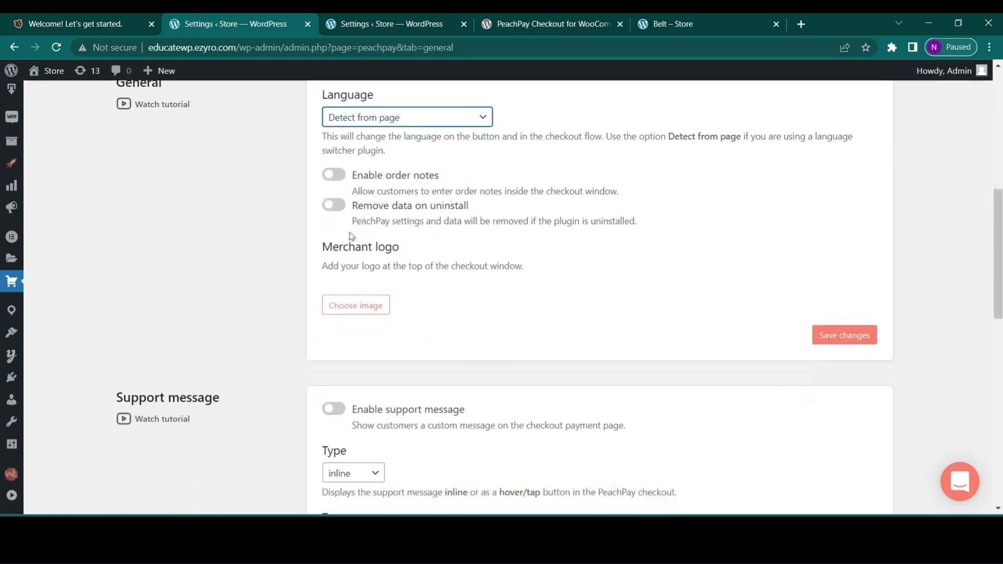
scroll(341, 282, "down", 1)
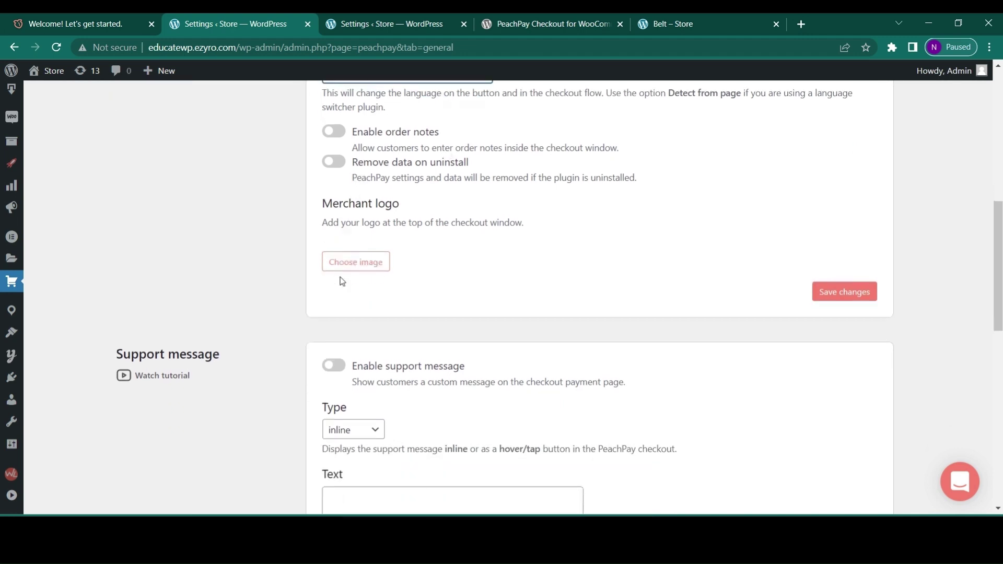
Choose the jumping-silhouette sunset photo from the media library as merchant logo and save
left_click(362, 256)
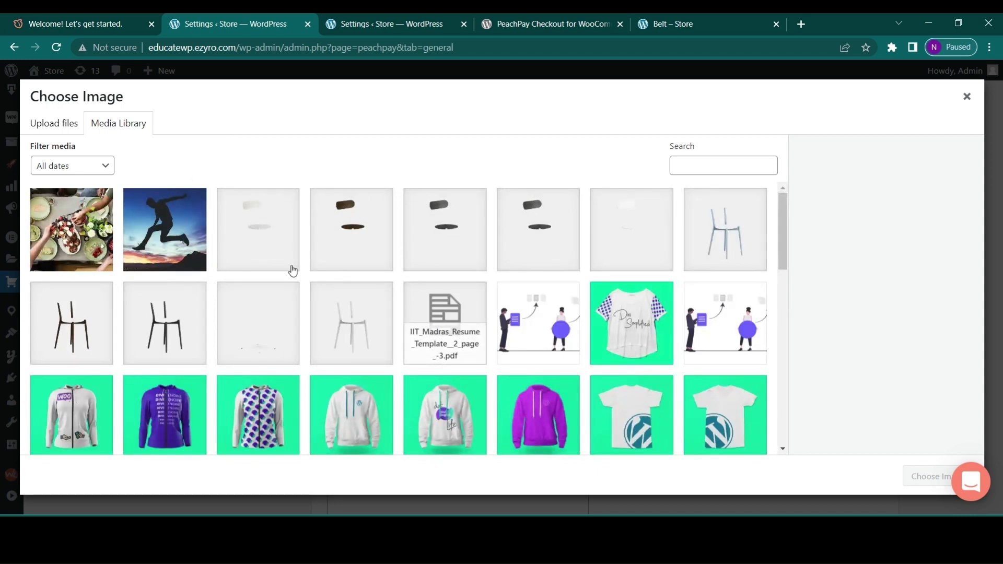
left_click(165, 229)
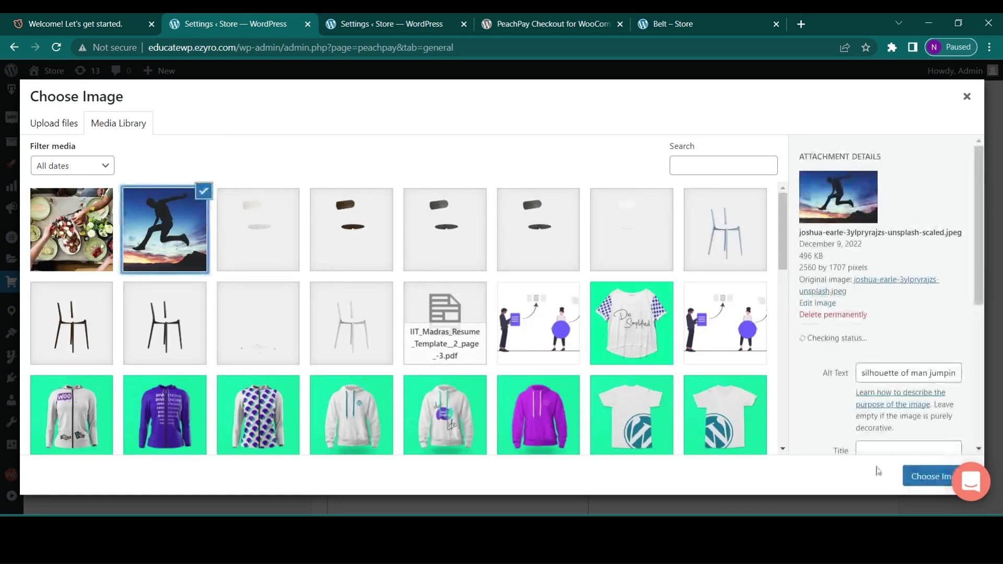
left_click(925, 475)
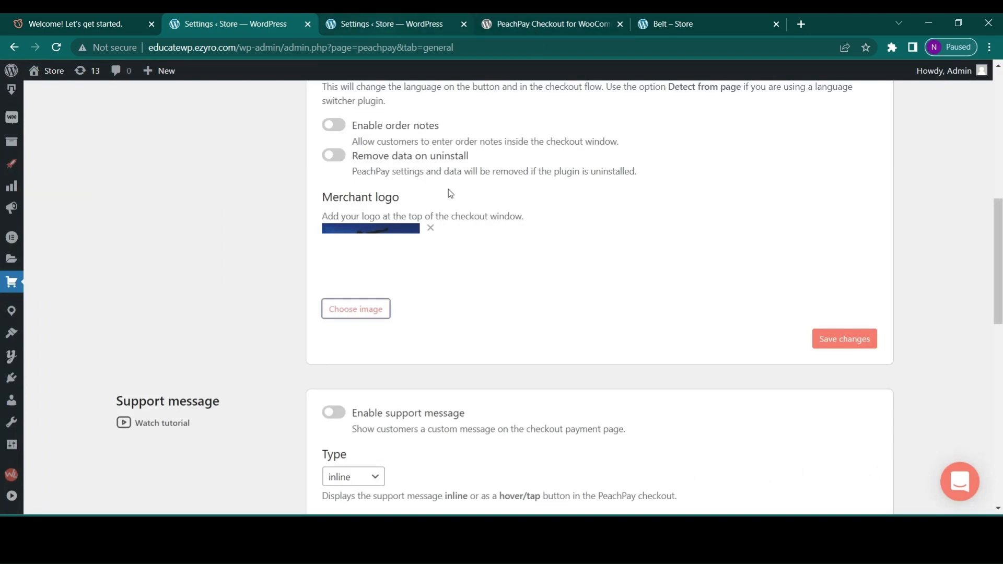
left_click(844, 339)
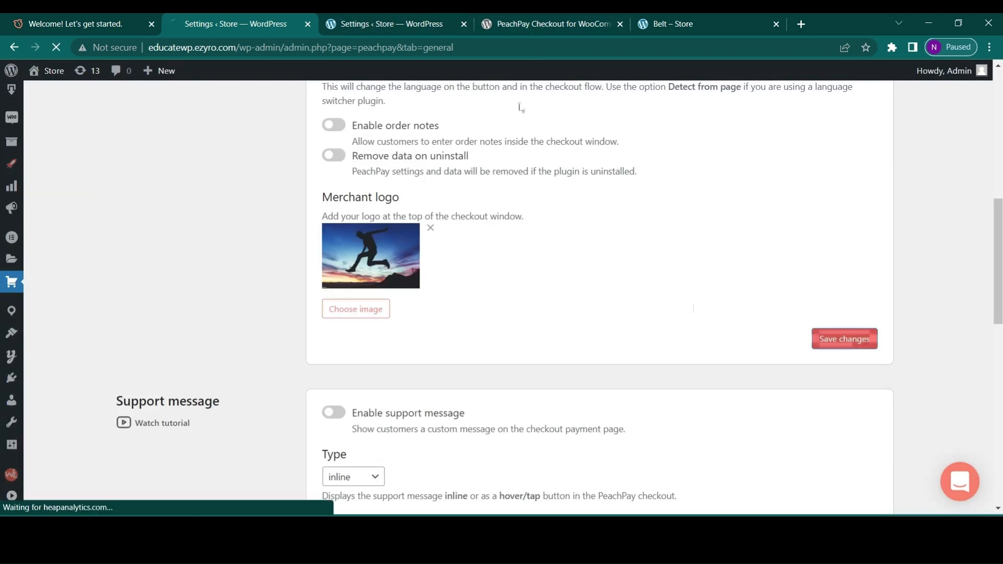
View the storefront's PeachPay checkout window showing the new merchant logo
left_click(673, 24)
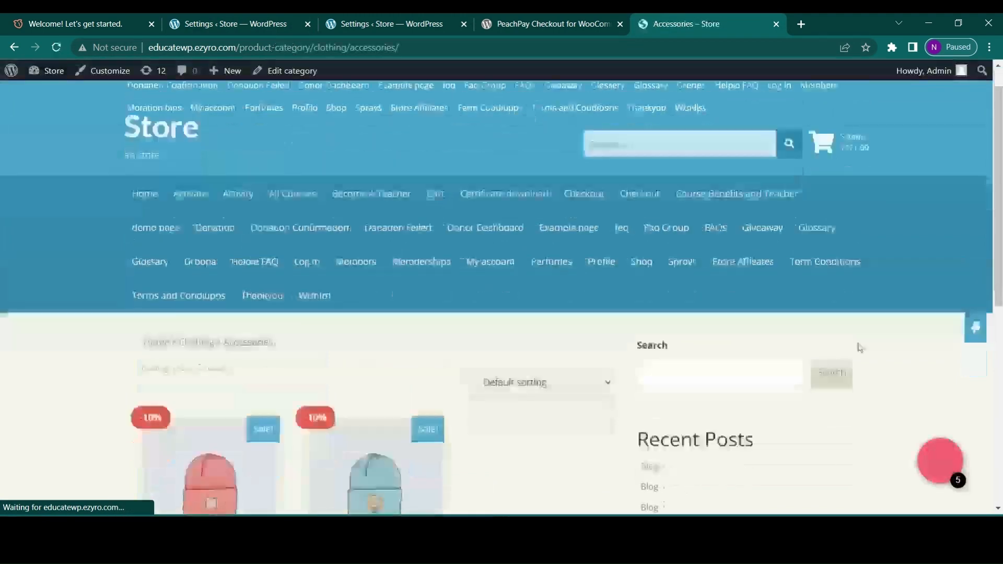
left_click(945, 471)
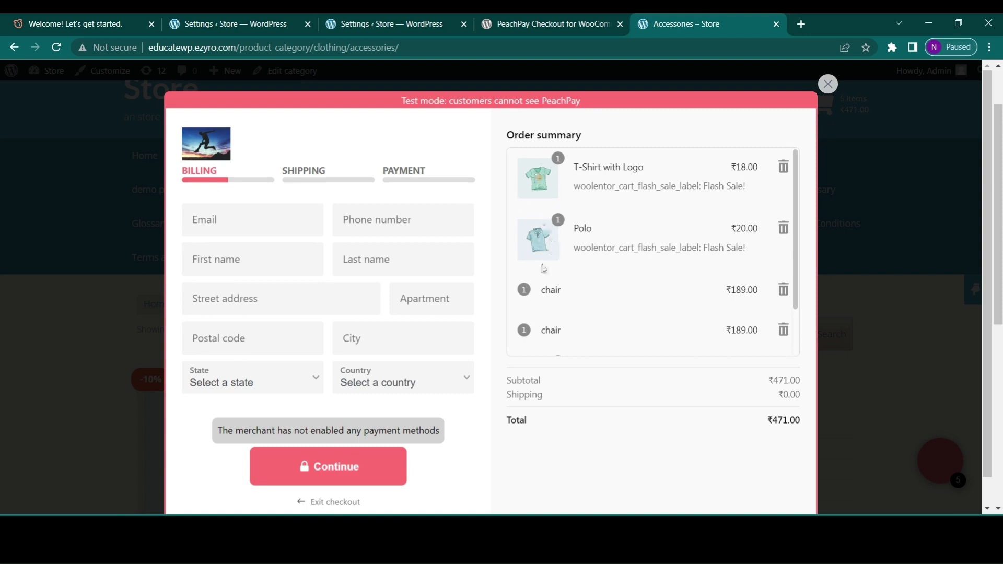
Turn off Display product images in the checkout Order summary and save
left_click(392, 24)
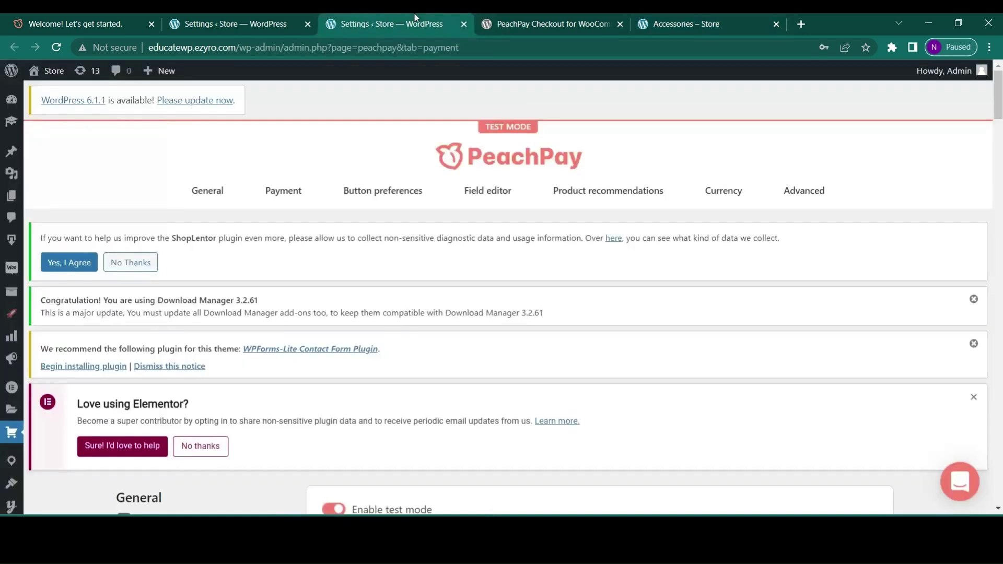
left_click(243, 24)
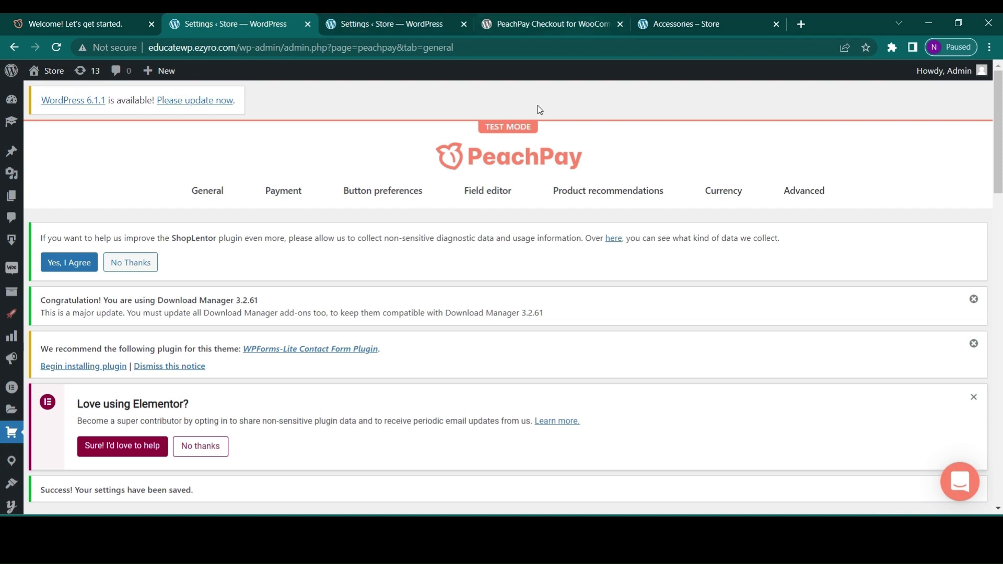
scroll(431, 255, "down", 4)
scroll(431, 255, "down", 5)
scroll(432, 255, "down", 4)
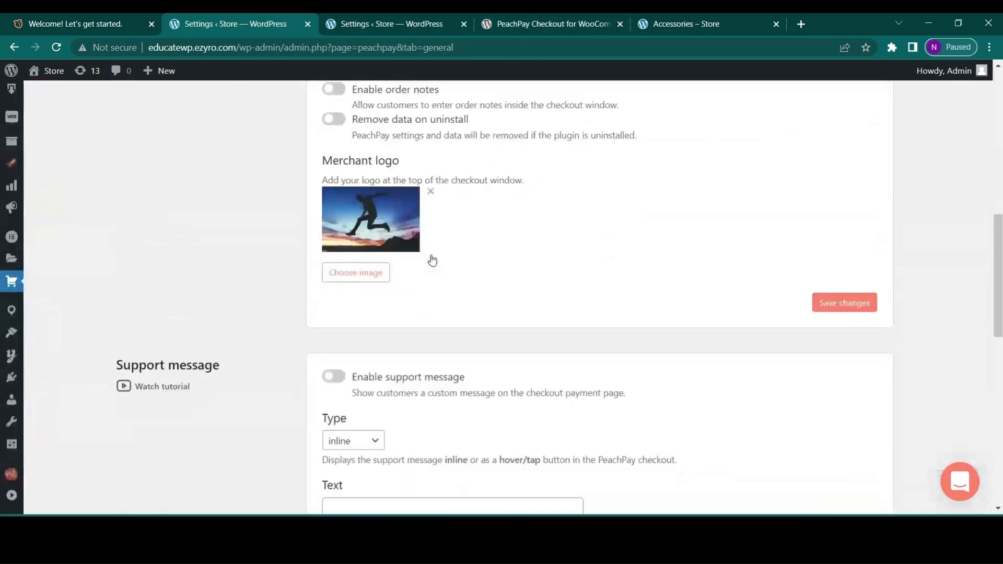
scroll(427, 217, "down", 1)
scroll(371, 334, "down", 1)
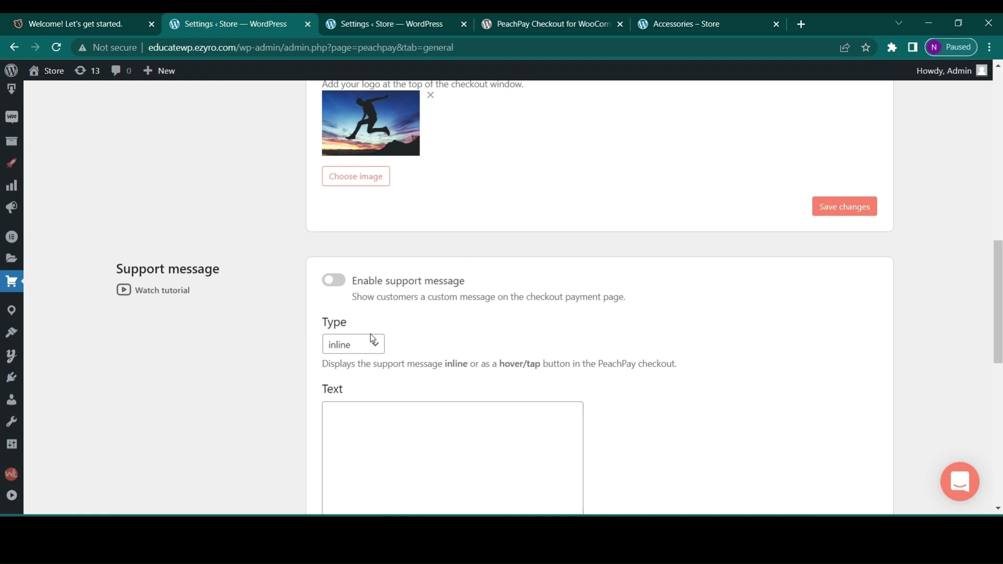
scroll(371, 334, "down", 1)
scroll(371, 334, "down", 1)
scroll(371, 333, "down", 1)
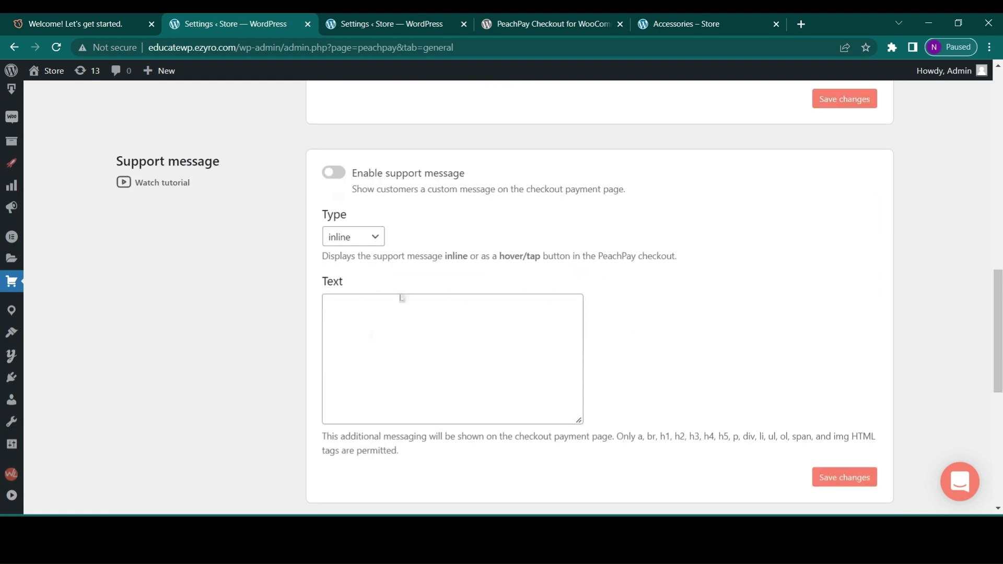
scroll(401, 296, "down", 3)
scroll(401, 297, "down", 2)
scroll(400, 296, "down", 1)
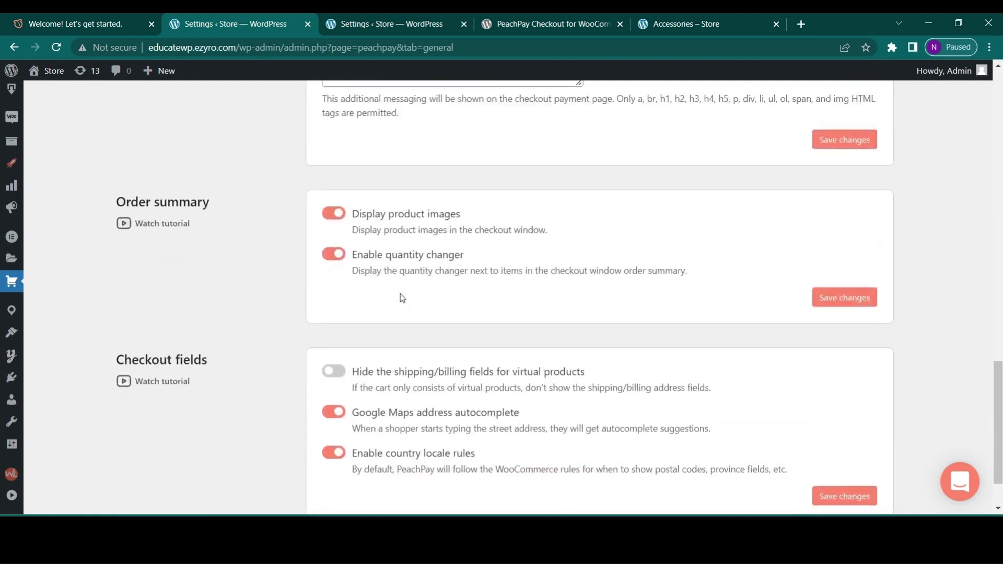
scroll(400, 296, "down", 1)
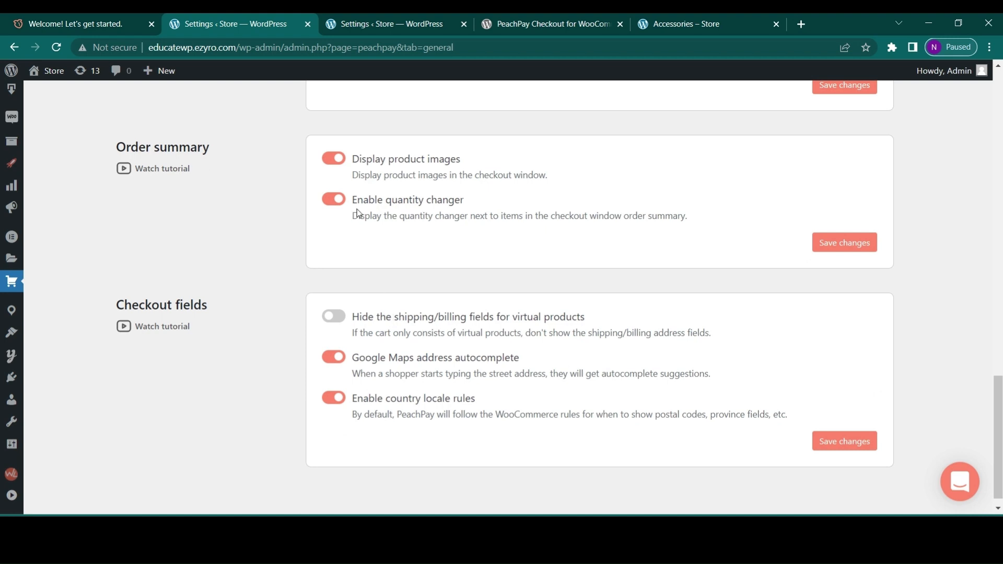
scroll(357, 209, "up", 1)
left_click(340, 203)
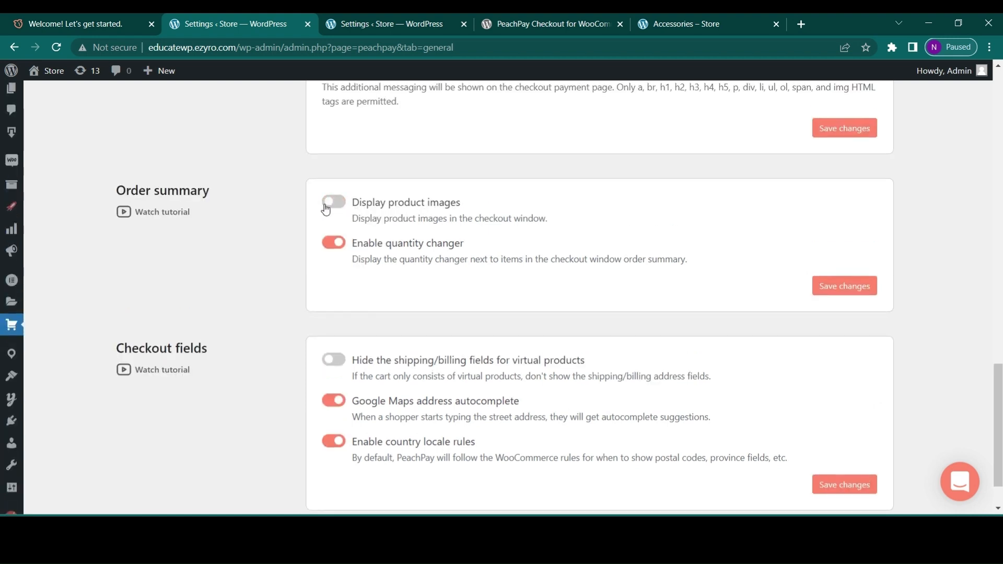
left_click(839, 285)
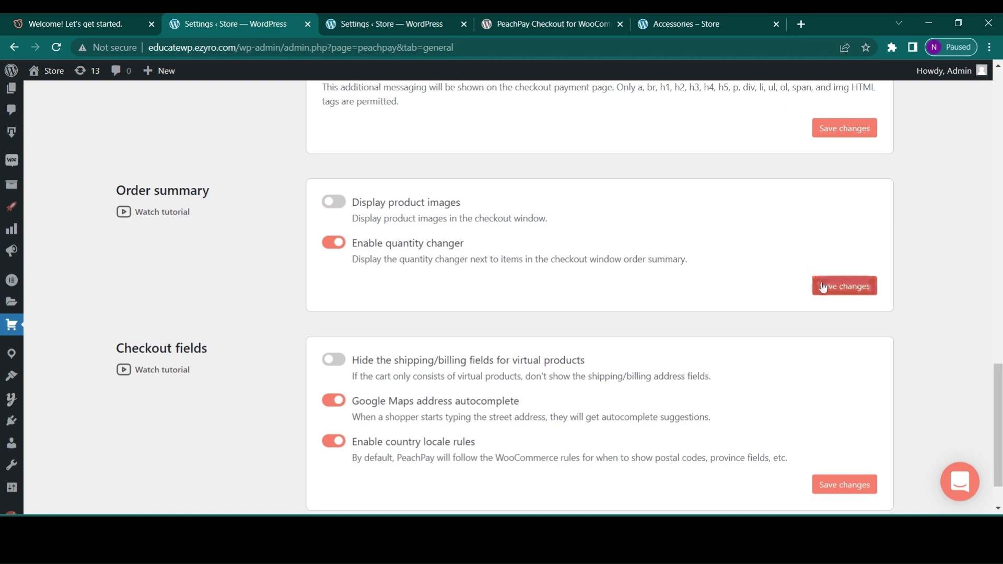
Reload the Accessories store page and reopen checkout, now listing items without images
left_click(674, 24)
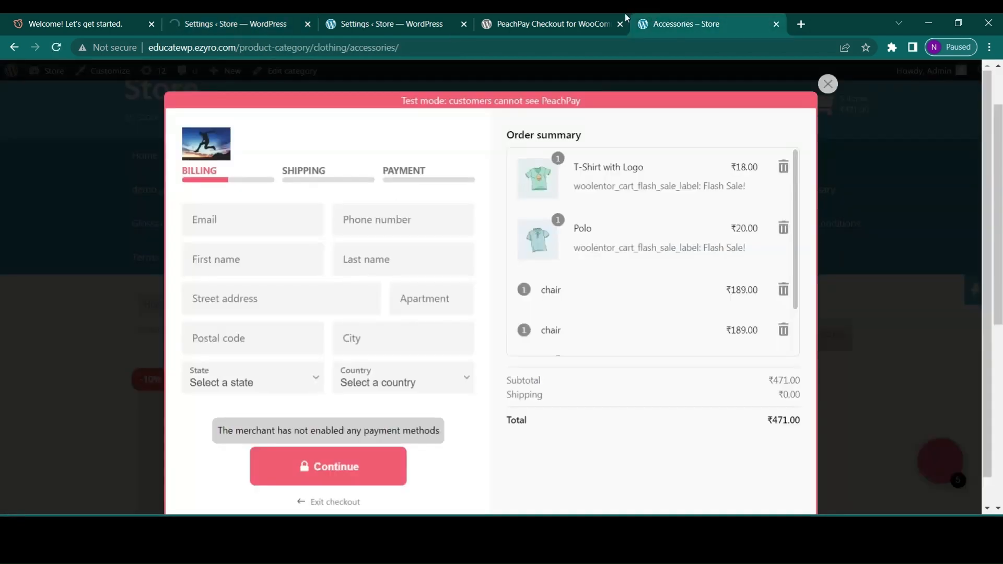
left_click(55, 47)
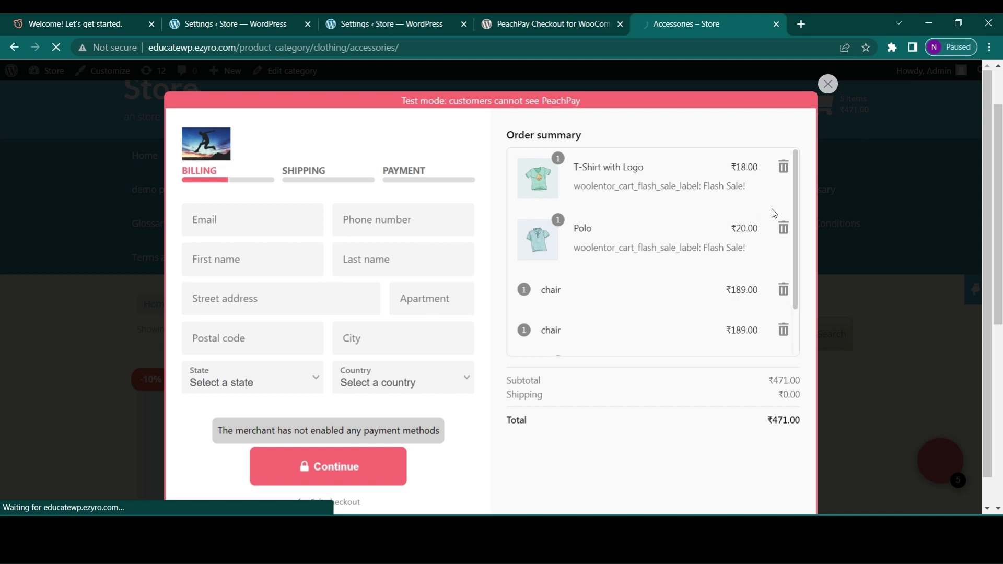
left_click(828, 84)
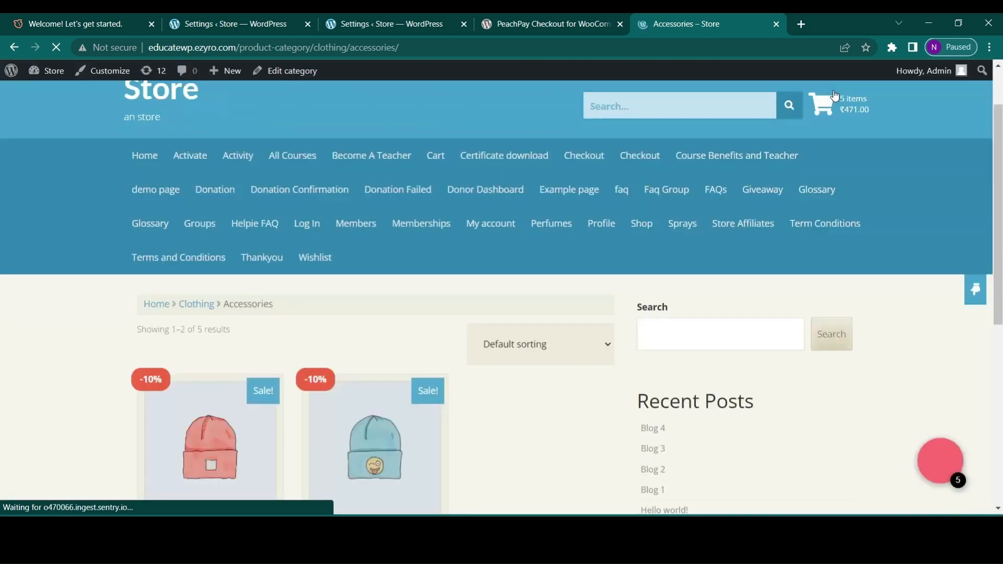
left_click(940, 459)
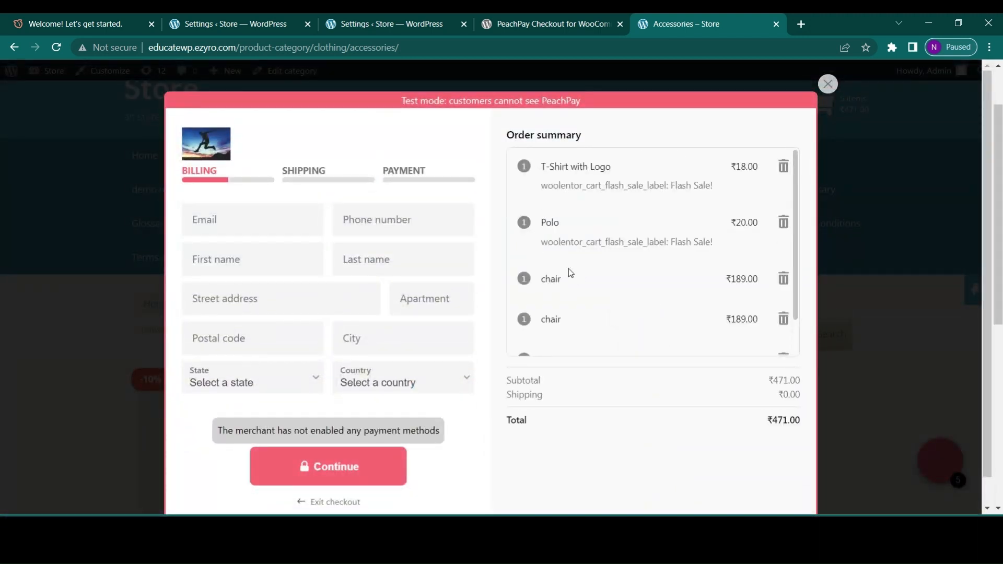
scroll(568, 269, "down", 1)
scroll(569, 268, "up", 1)
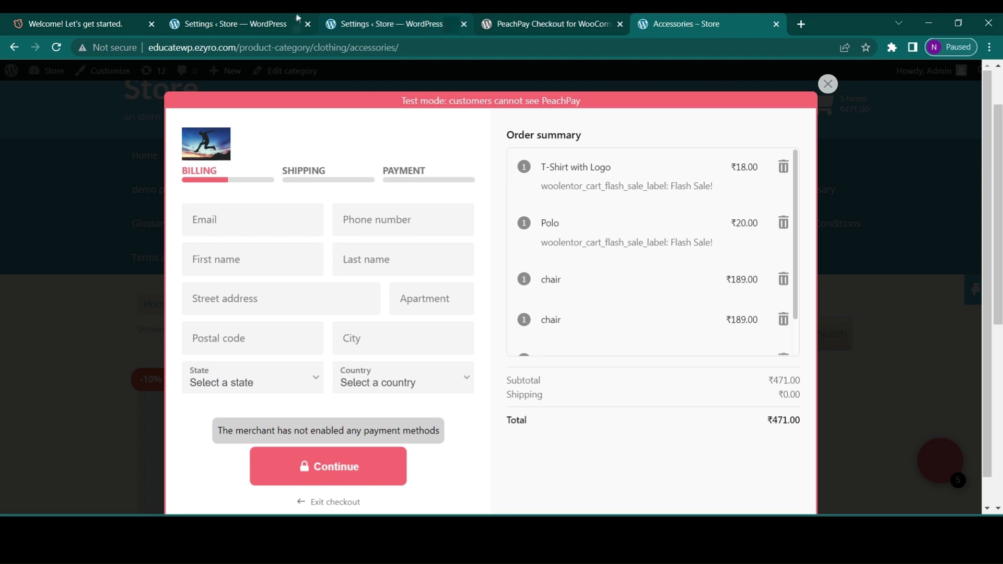
Turn Display product images back on in the Order summary and save
left_click(235, 24)
scroll(233, 248, "down", 8)
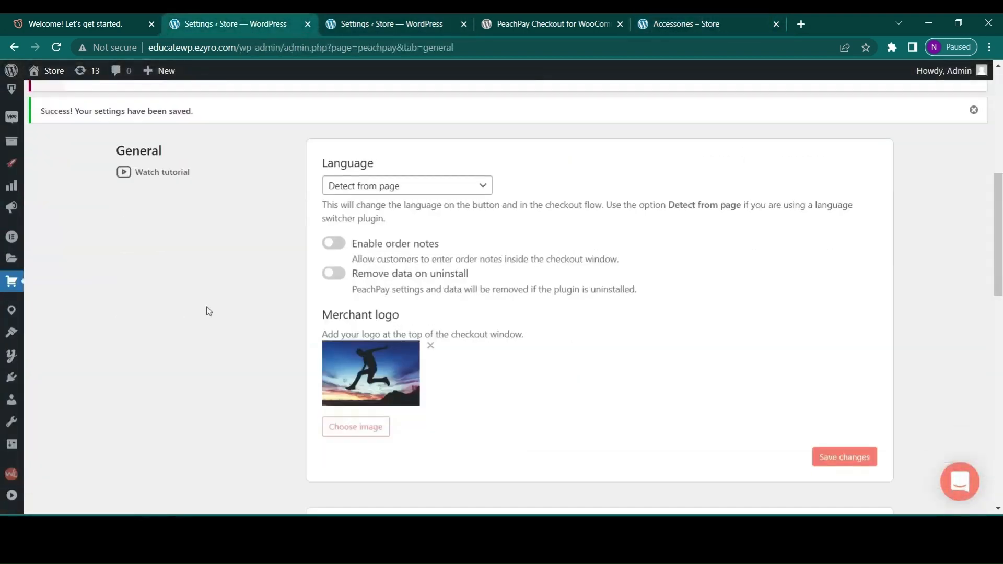
scroll(209, 312, "down", 5)
scroll(209, 312, "down", 3)
scroll(208, 312, "down", 5)
scroll(209, 311, "up", 1)
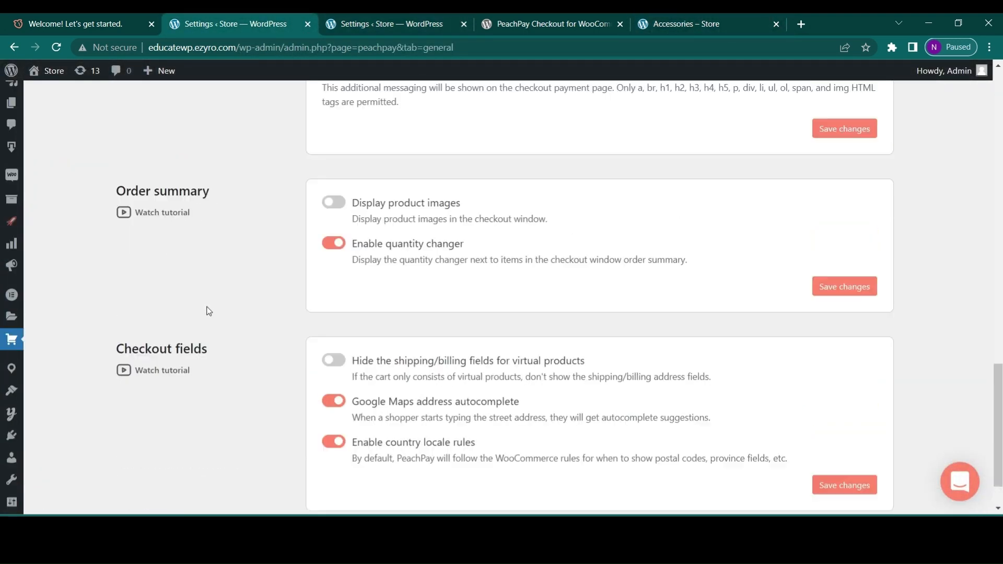
scroll(209, 311, "up", 1)
left_click(333, 220)
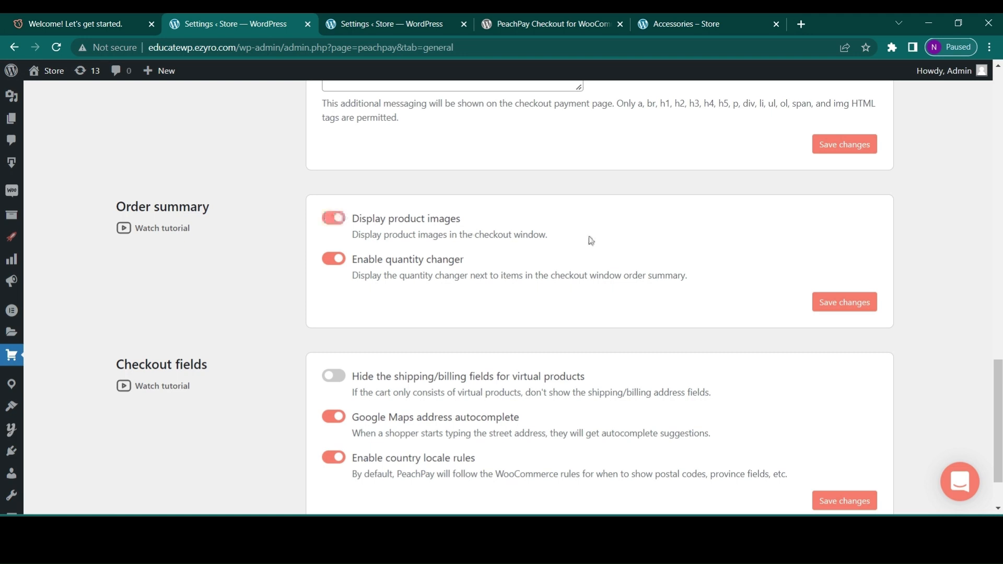
left_click(844, 302)
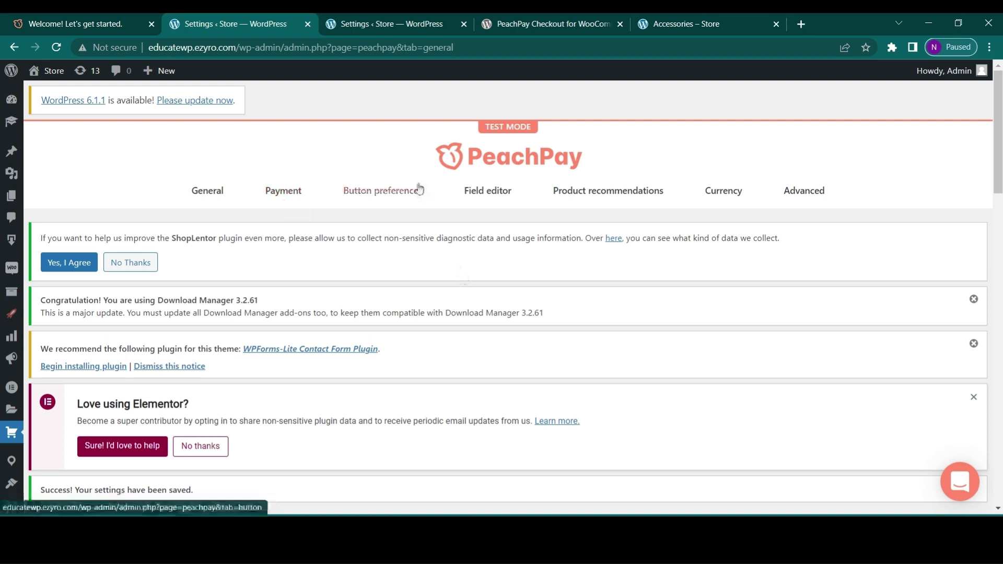
left_click(283, 190)
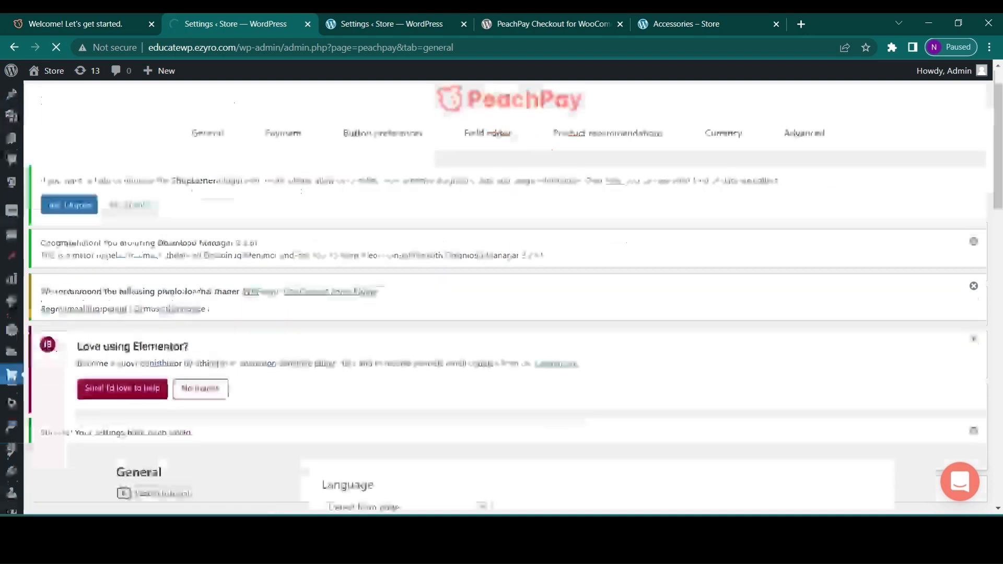
scroll(313, 241, "down", 2)
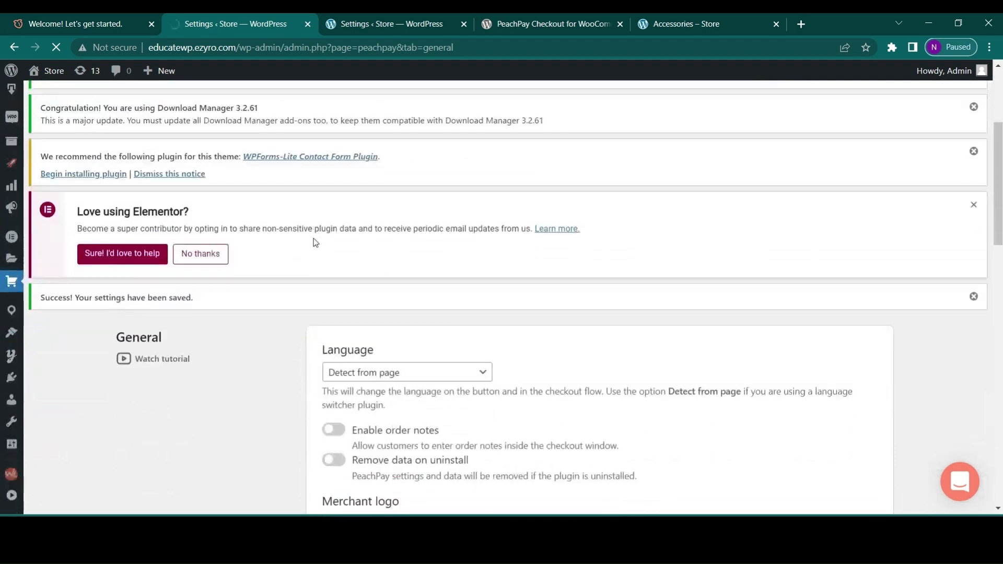
scroll(398, 308, "down", 3)
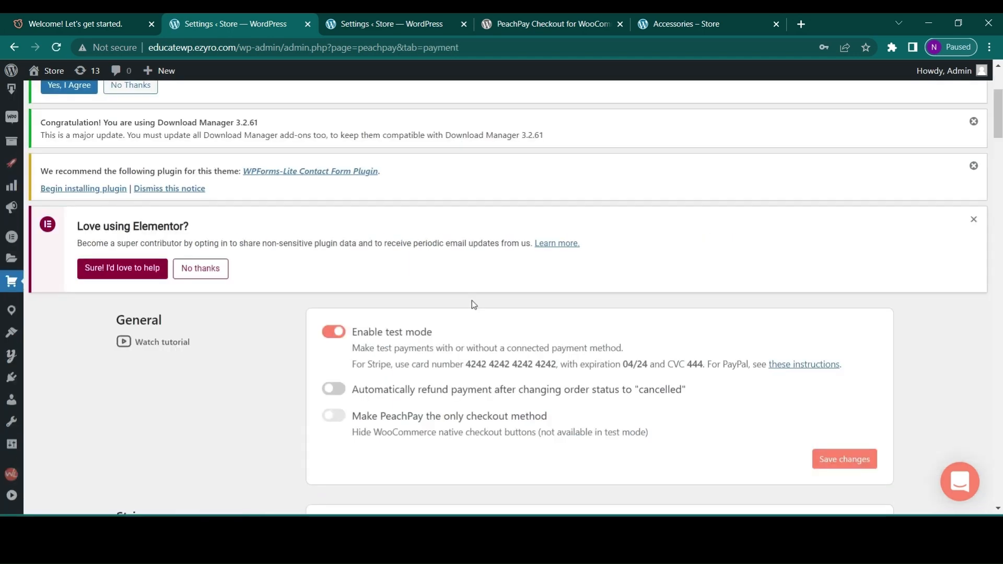
scroll(368, 402, "down", 2)
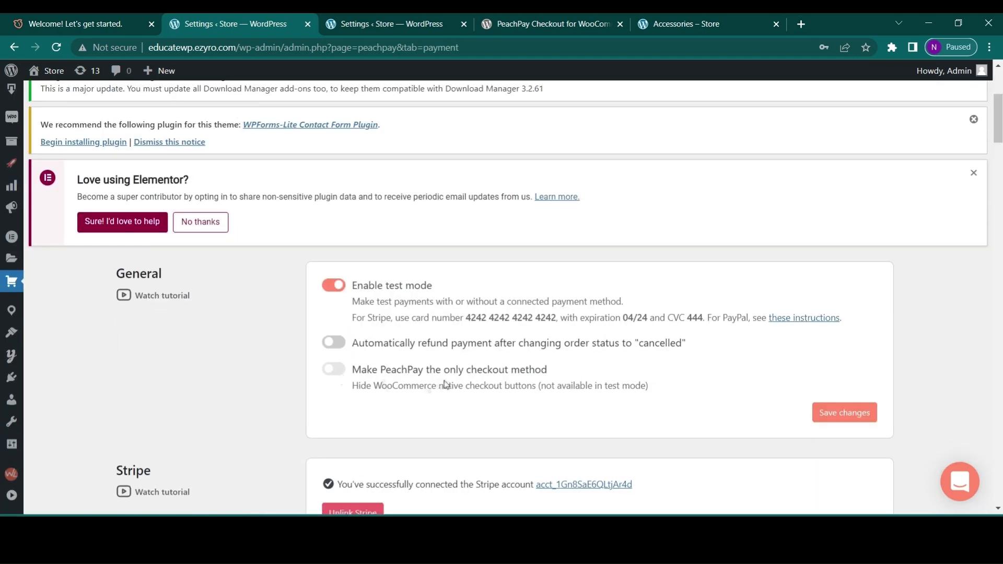
scroll(445, 380, "down", 2)
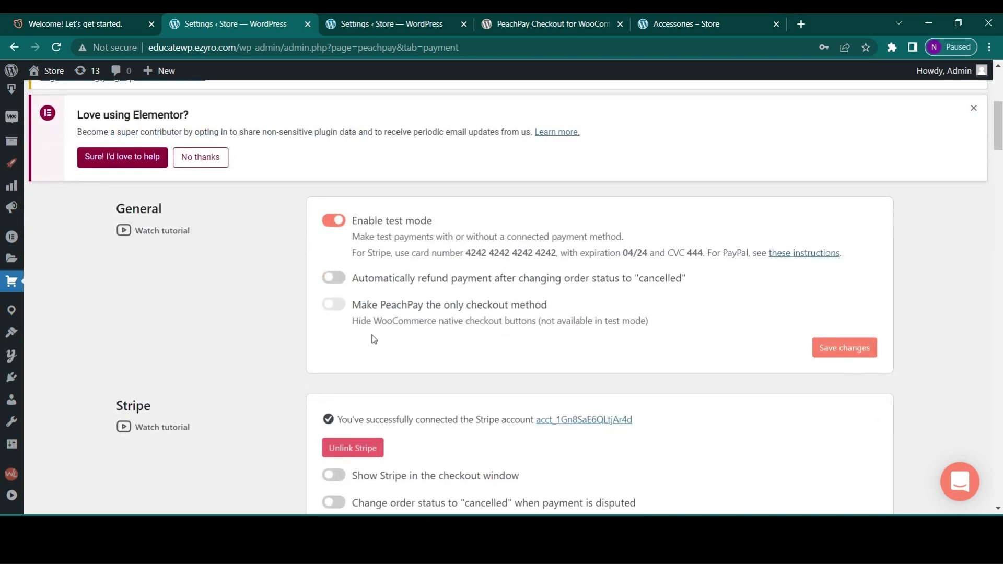
scroll(373, 338, "down", 1)
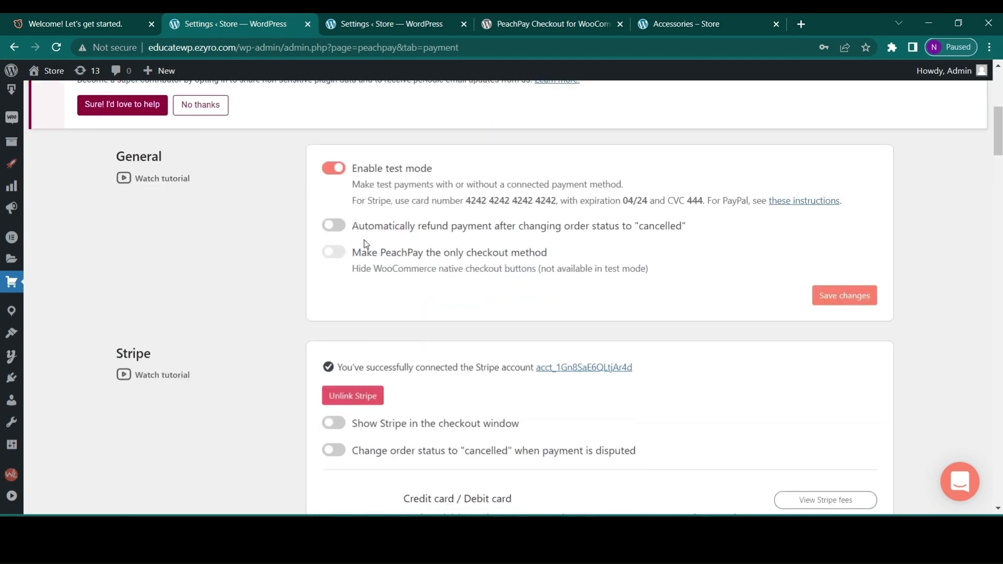
scroll(399, 259, "down", 2)
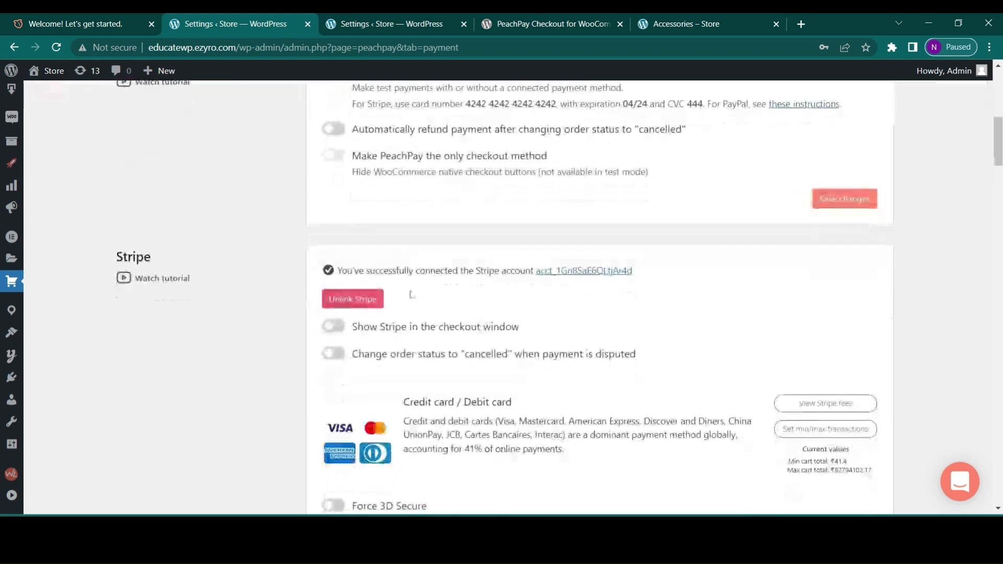
scroll(376, 260, "down", 2)
scroll(363, 259, "down", 3)
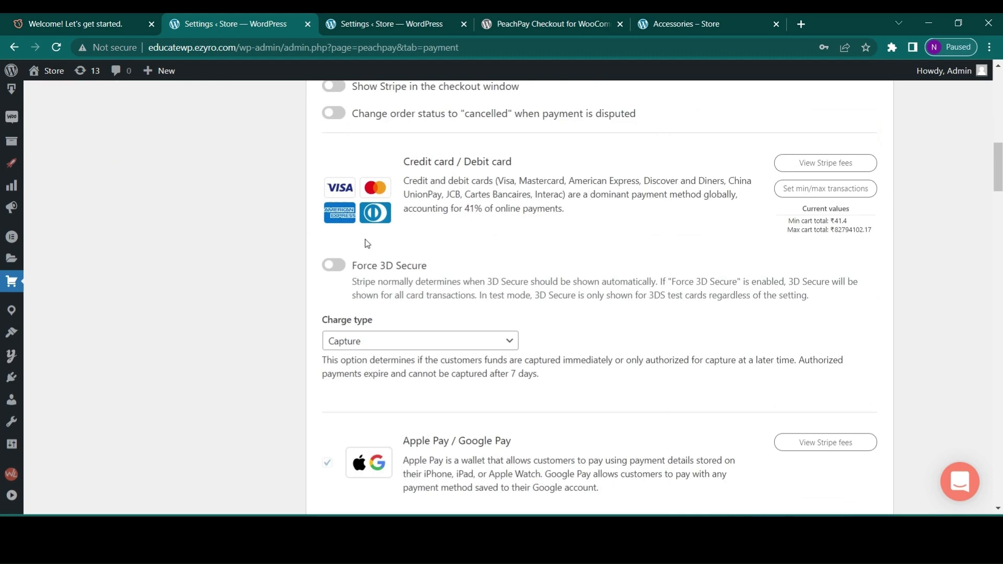
scroll(365, 251, "down", 3)
scroll(366, 245, "down", 3)
scroll(366, 245, "down", 3)
scroll(366, 239, "up", 4)
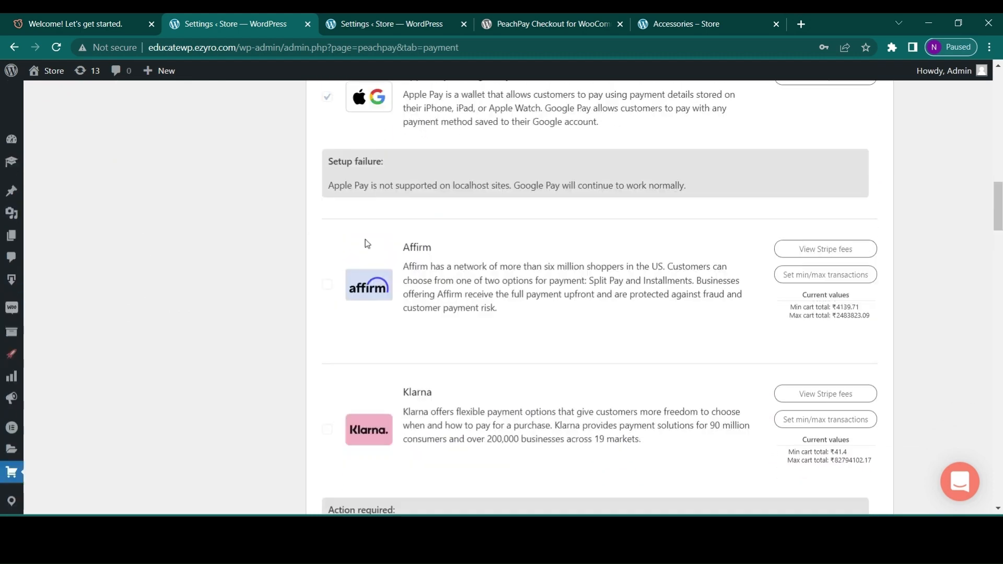
scroll(366, 239, "up", 1)
scroll(366, 239, "down", 5)
scroll(435, 228, "down", 4)
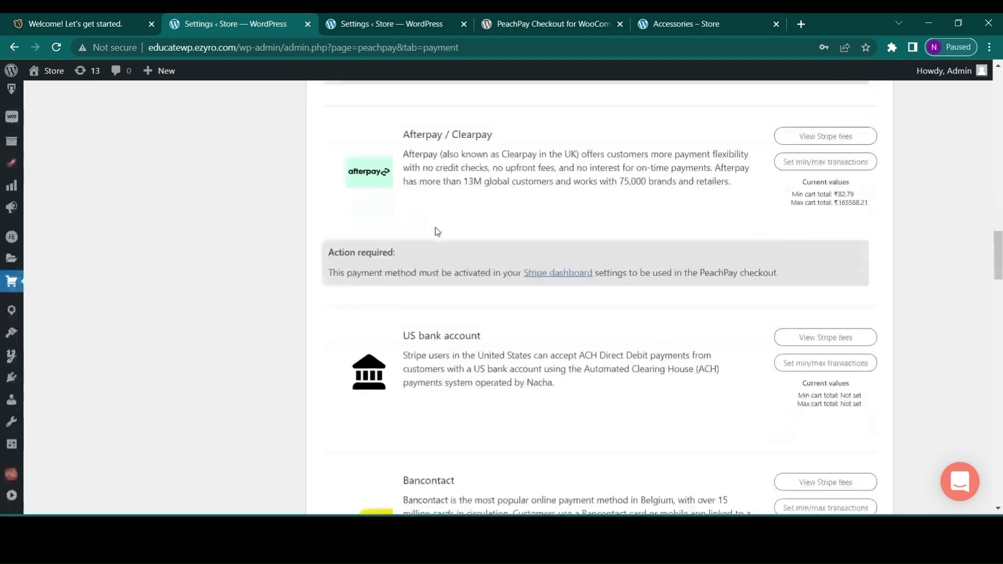
scroll(435, 227, "down", 5)
scroll(435, 229, "up", 8)
scroll(438, 231, "up", 8)
scroll(438, 230, "up", 4)
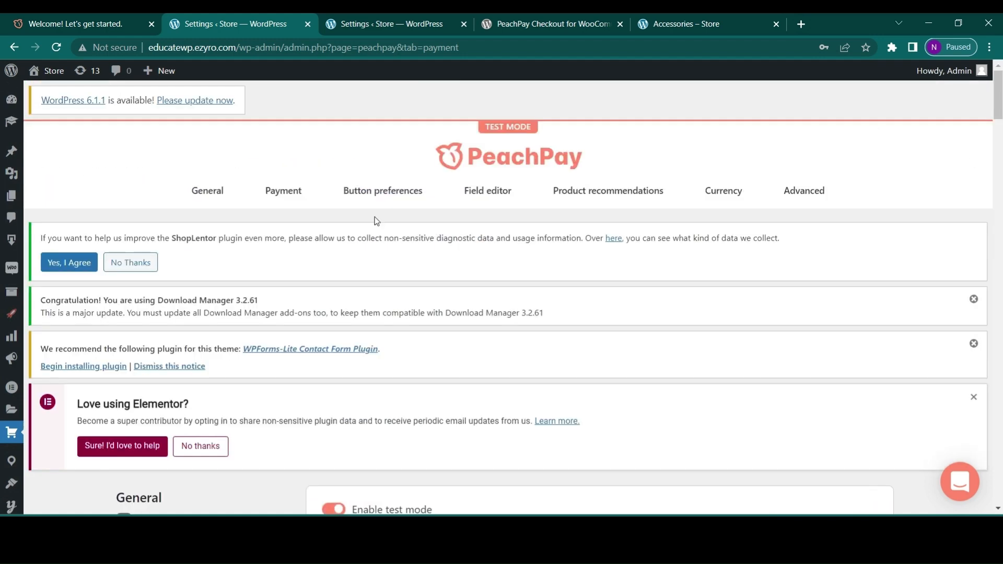
Review the Express Checkout button's Appearance options and preview under Button preferences
left_click(419, 194)
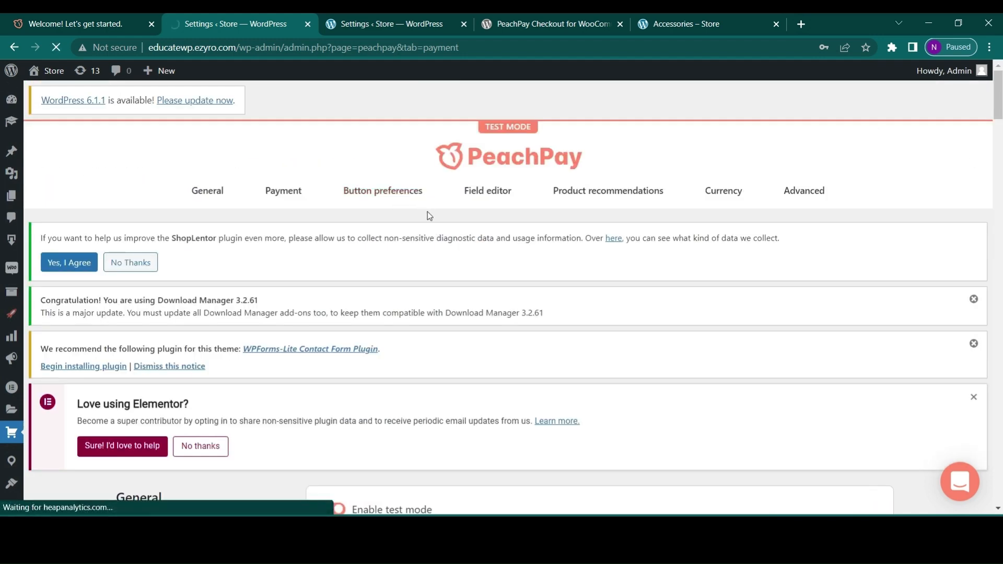
scroll(416, 297, "down", 3)
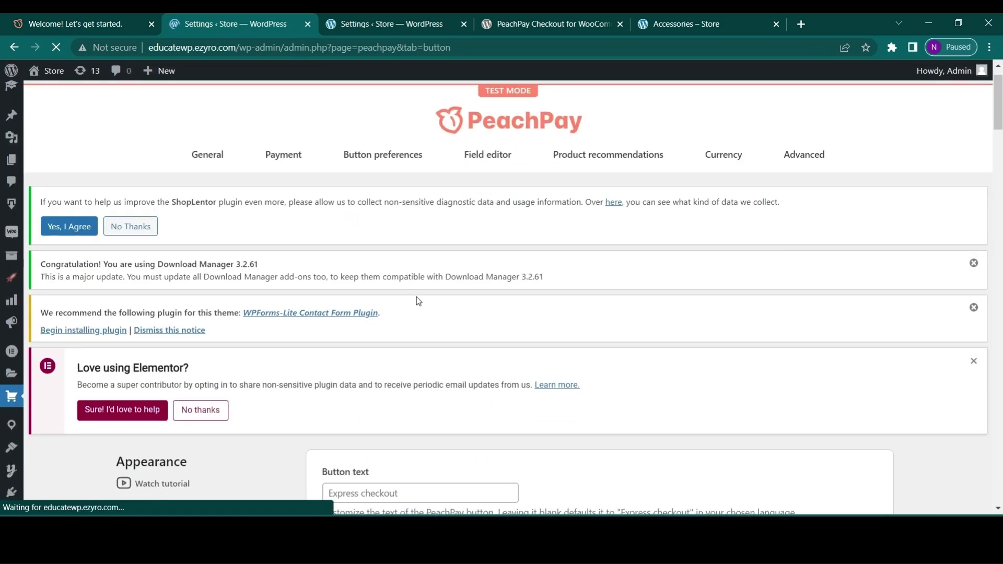
scroll(417, 298, "down", 4)
scroll(416, 297, "down", 4)
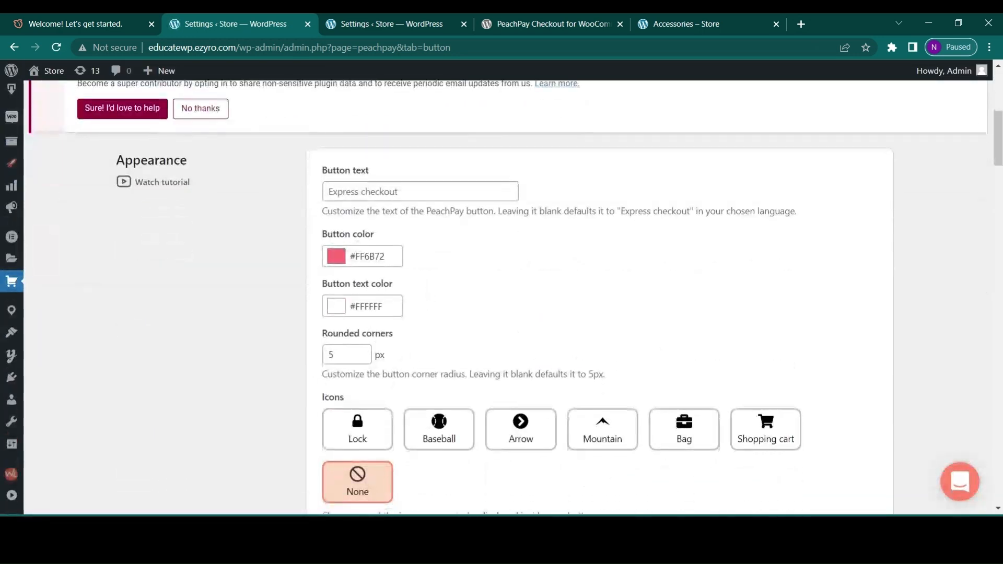
scroll(363, 262, "down", 1)
scroll(357, 322, "down", 2)
scroll(355, 322, "down", 2)
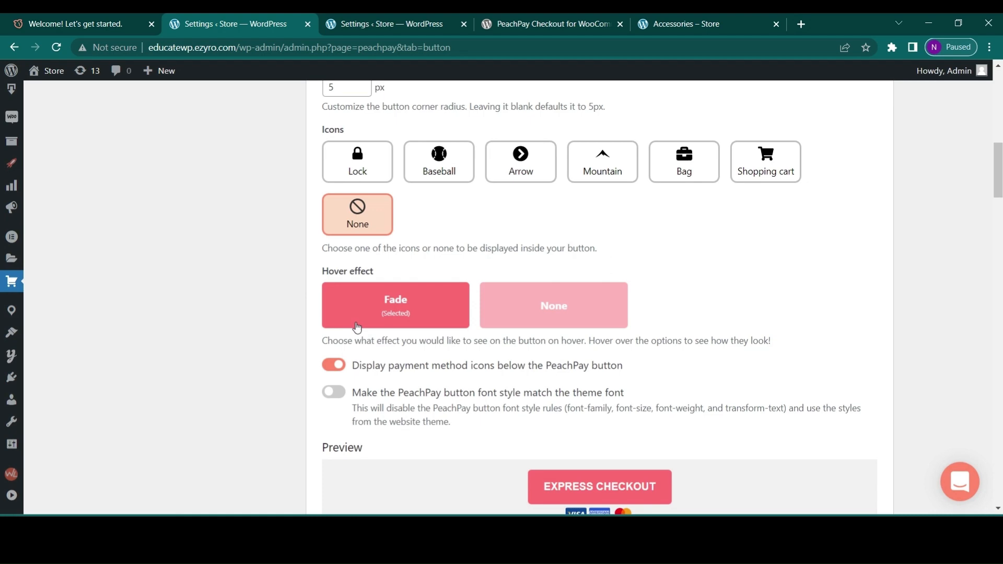
scroll(356, 322, "up", 10)
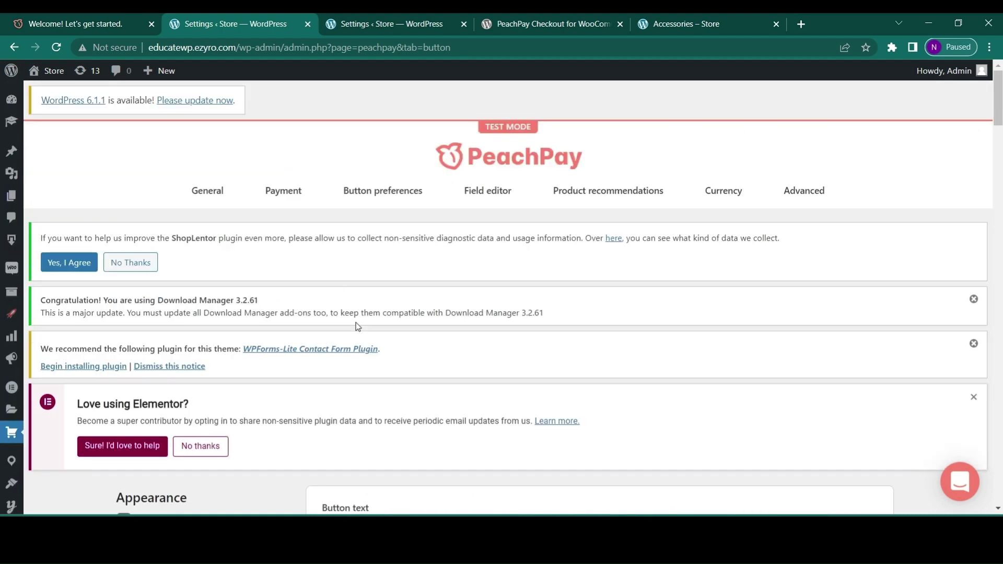
Review the Field editor's billing fields, then bring up Product recommendations settings
left_click(488, 191)
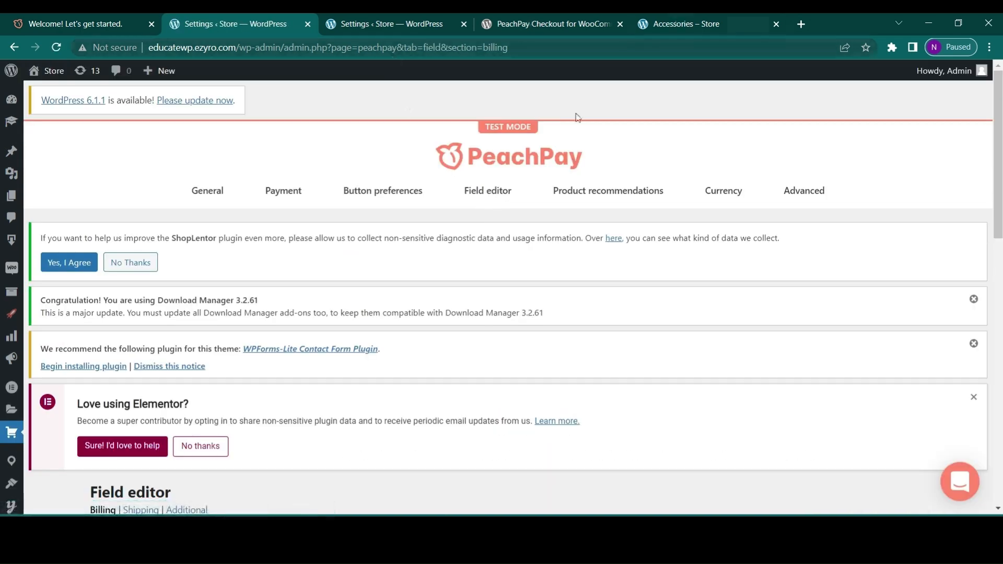
scroll(474, 303, "down", 5)
scroll(473, 303, "down", 3)
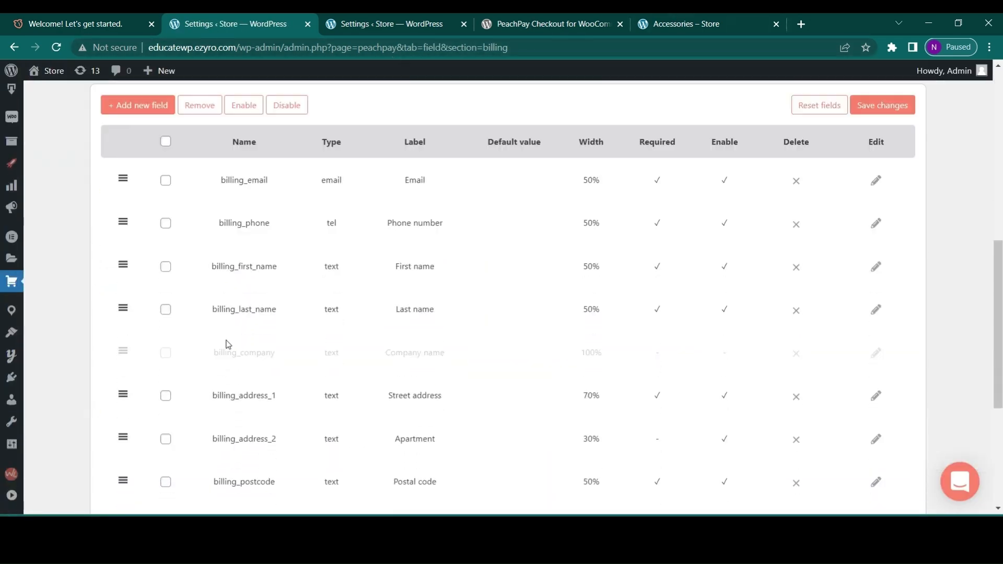
scroll(228, 343, "down", 5)
scroll(228, 343, "down", 3)
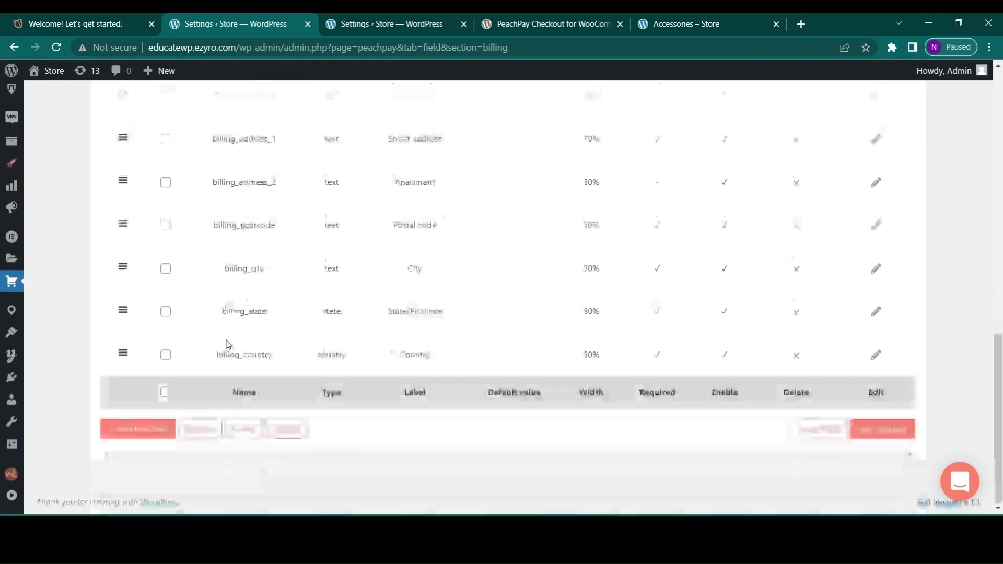
scroll(227, 344, "up", 5)
scroll(227, 343, "up", 8)
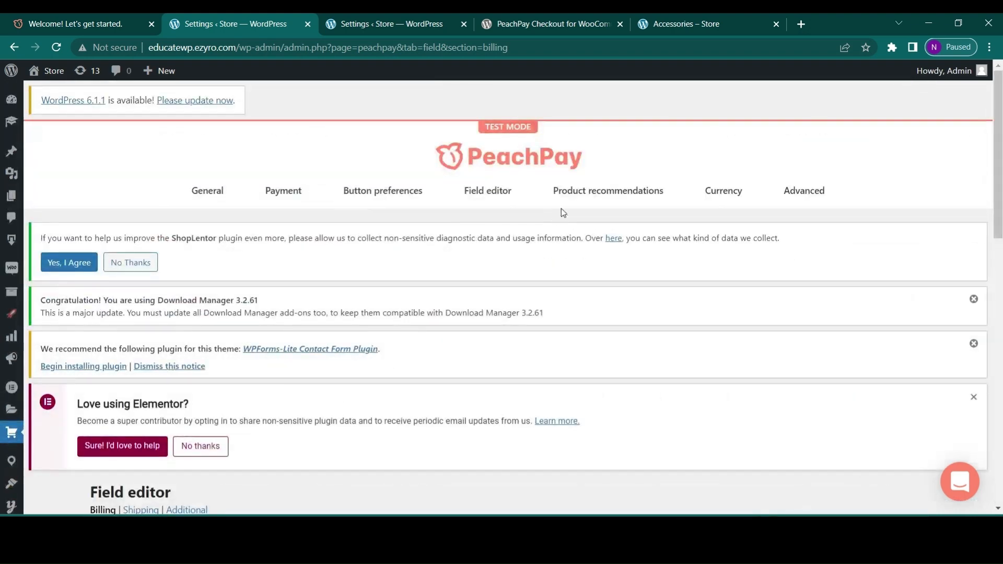
left_click(582, 194)
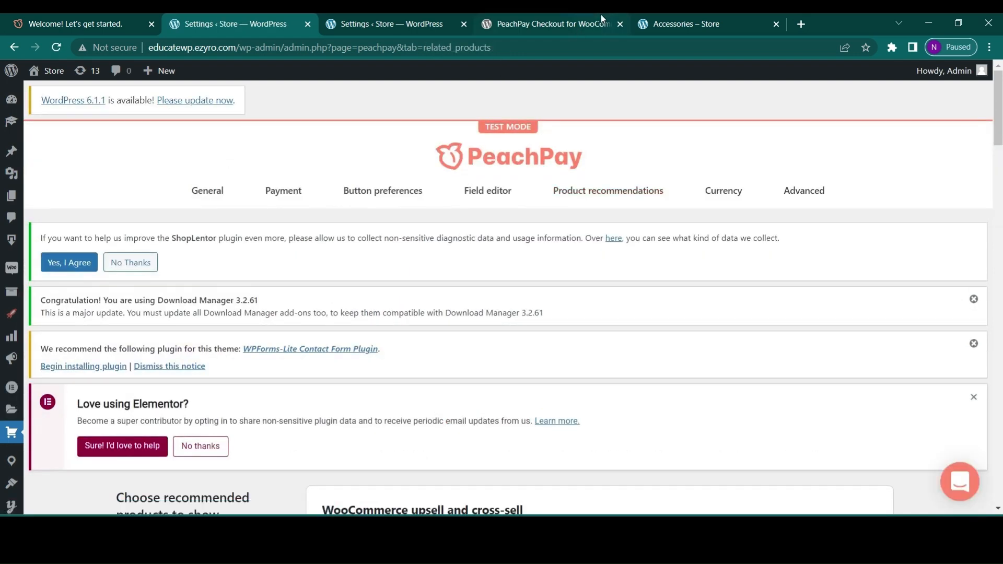
left_click(674, 24)
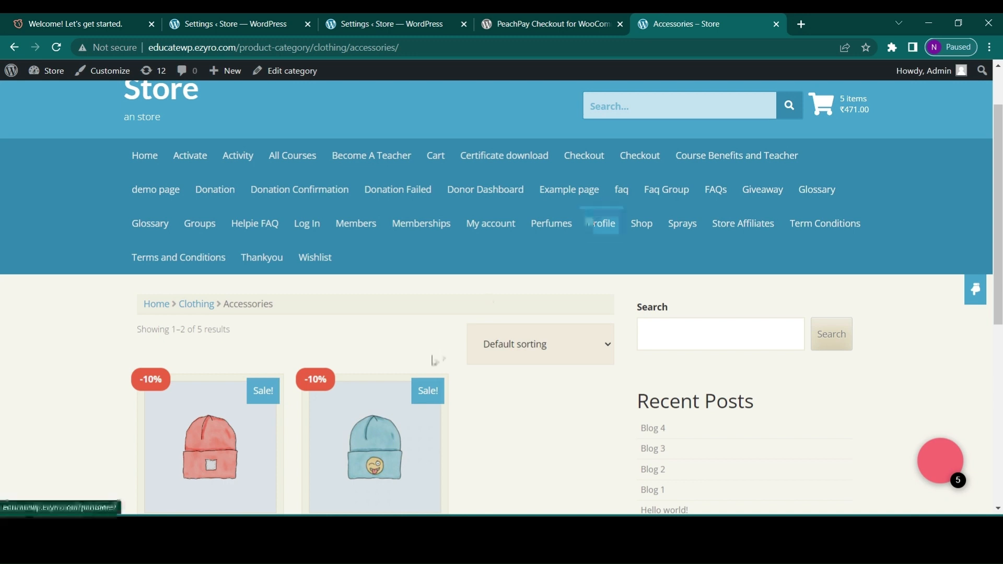
left_click(943, 467)
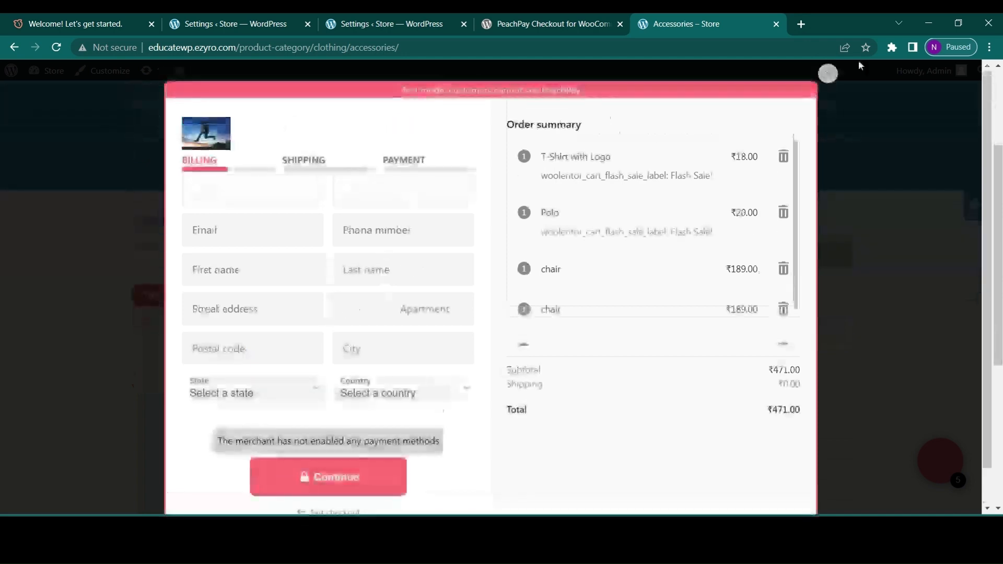
left_click(827, 74)
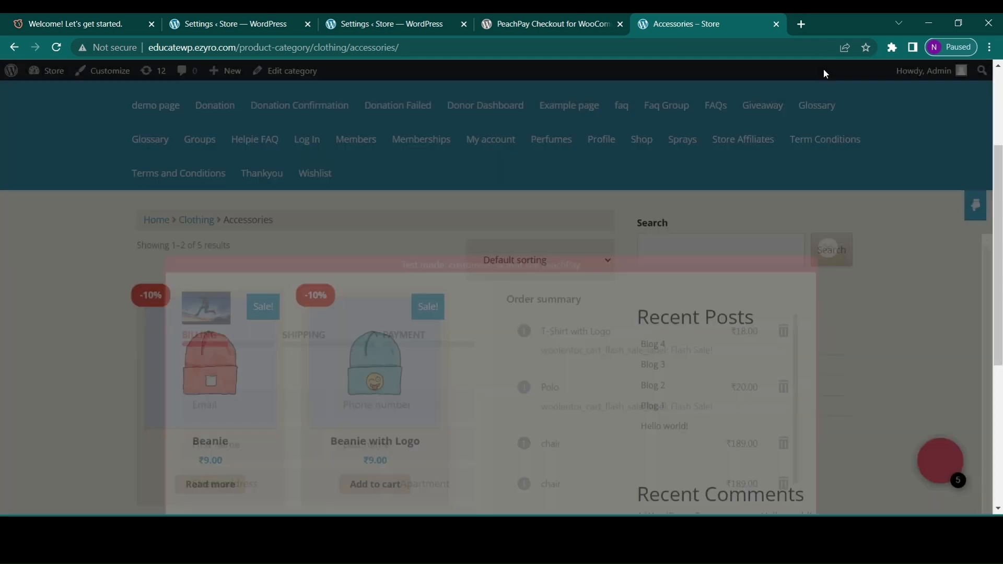
scroll(515, 383, "down", 5)
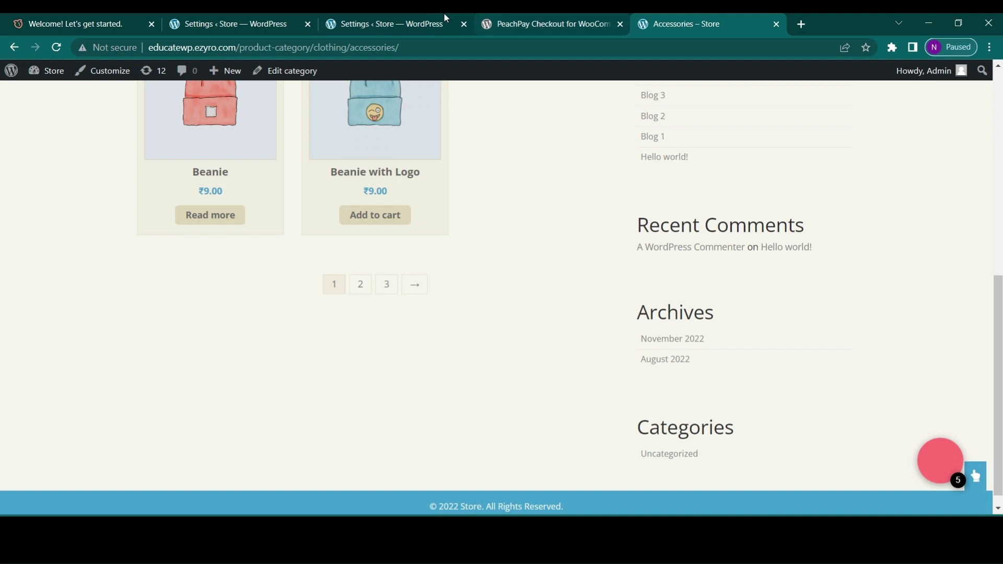
left_click(443, 12)
left_click(301, 16)
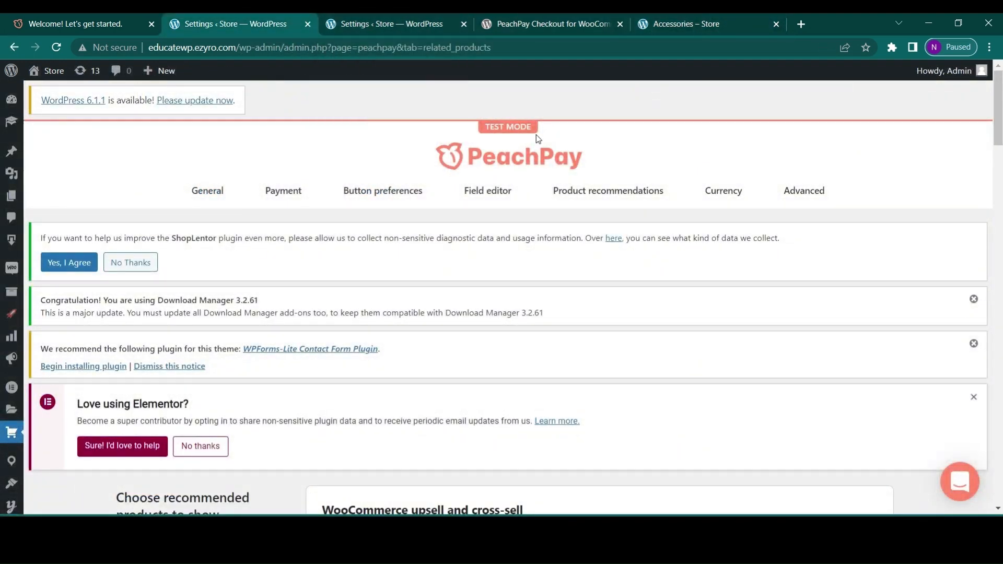
scroll(604, 196, "down", 4)
scroll(382, 287, "down", 2)
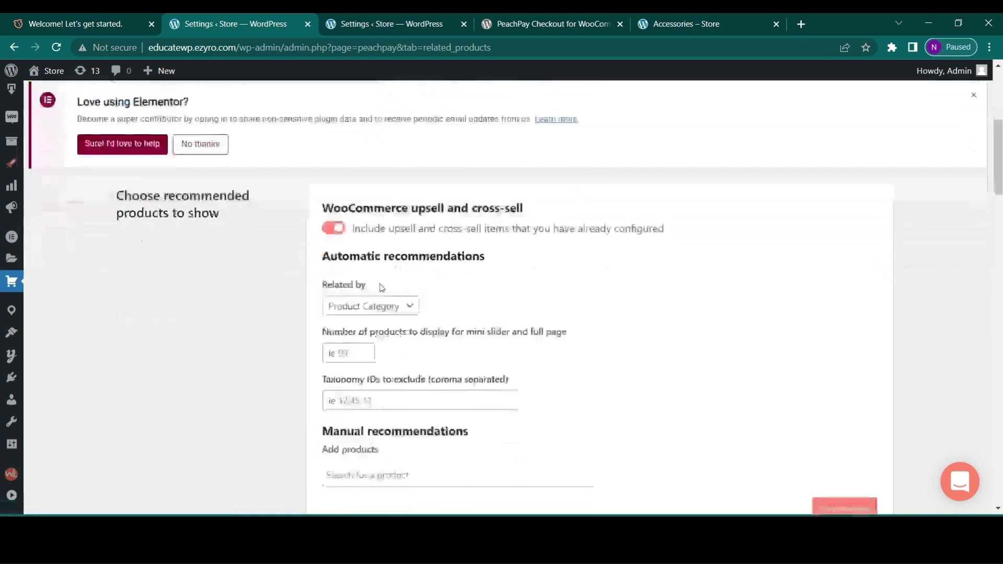
scroll(382, 287, "down", 3)
scroll(356, 252, "down", 1)
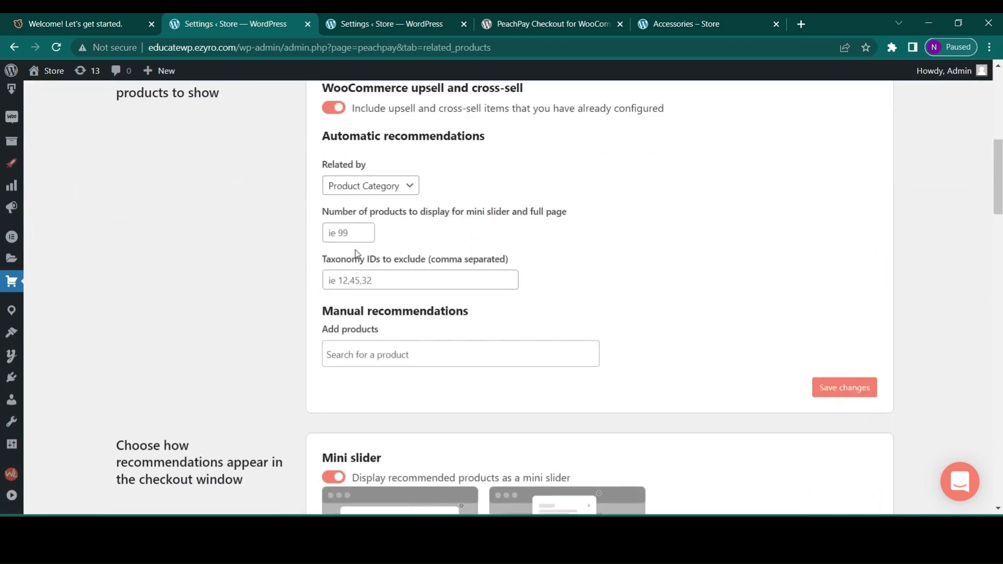
scroll(502, 314, "down", 2)
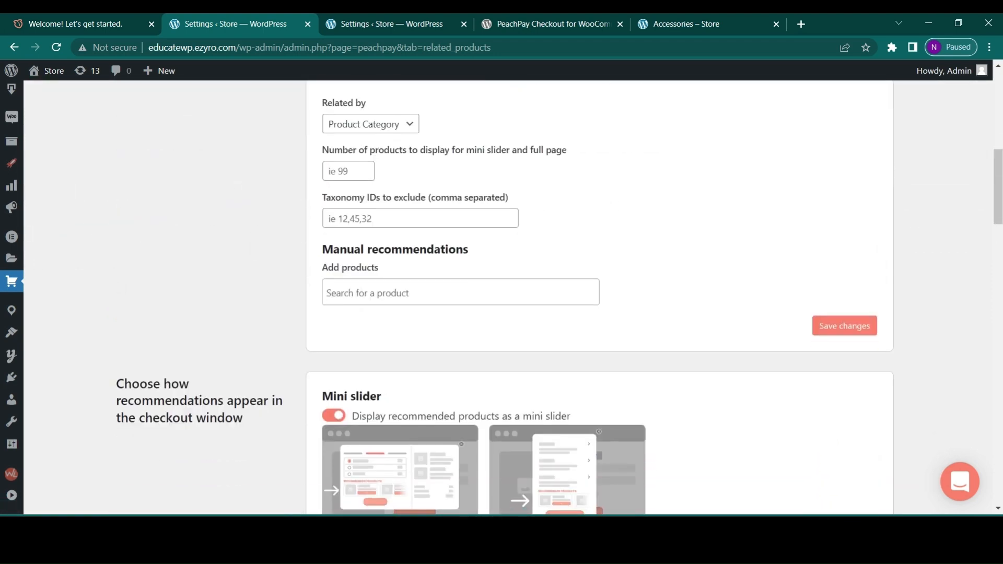
Add T-Shirt as a manual product recommendation and save the recommendation settings
left_click(408, 292)
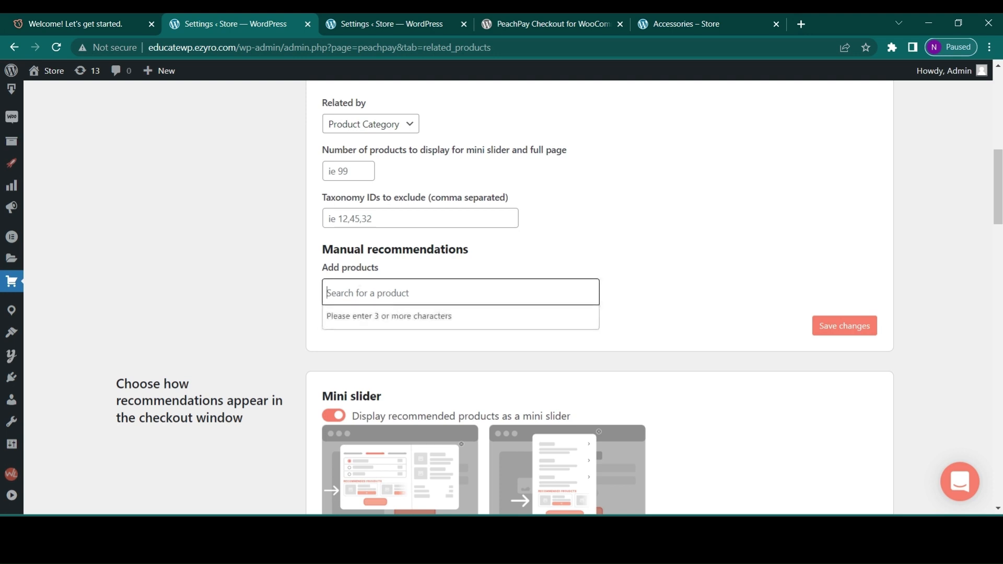
scroll(376, 302, "down", 1)
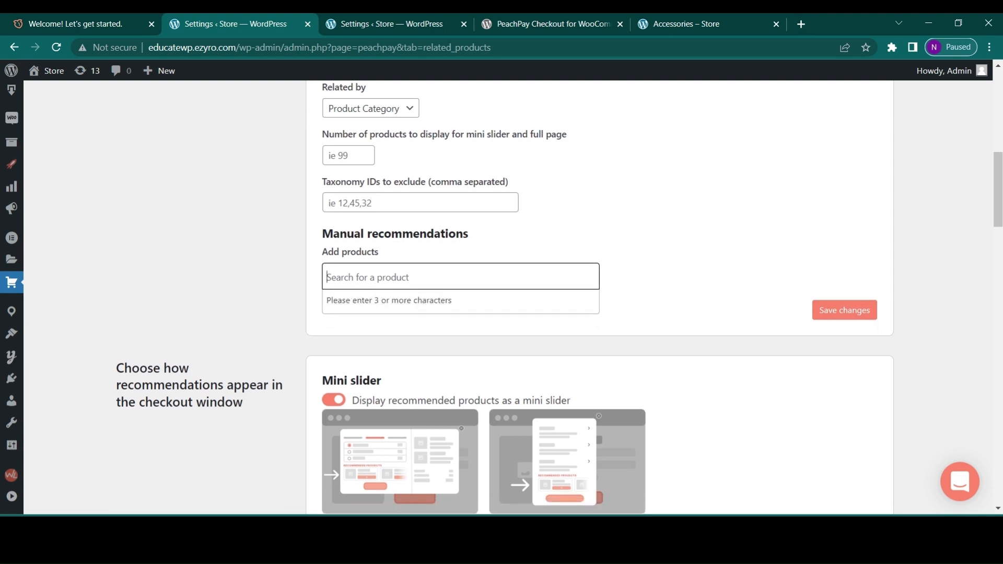
type("d")
key("BackSpace")
type("t")
type(" shi")
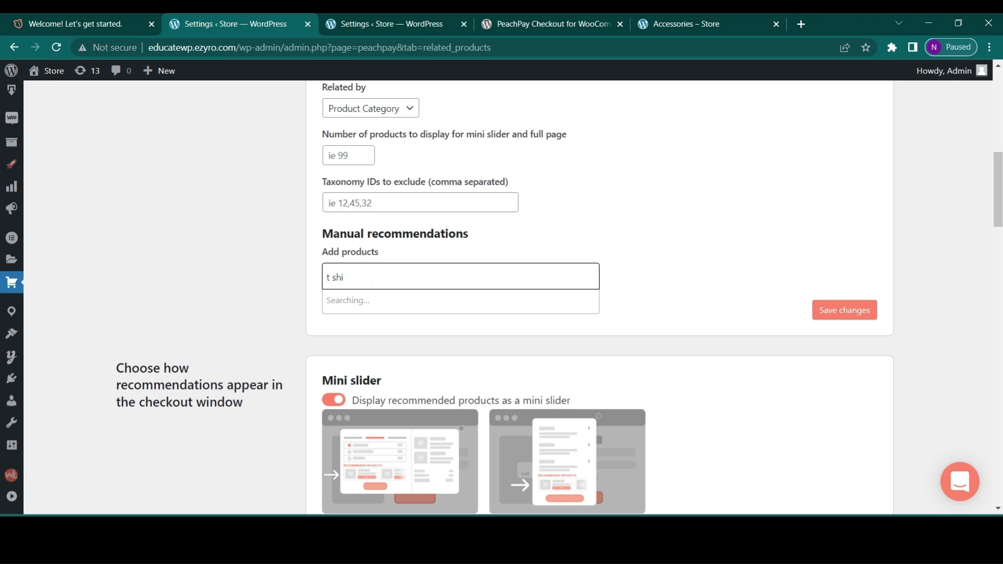
left_click(359, 302)
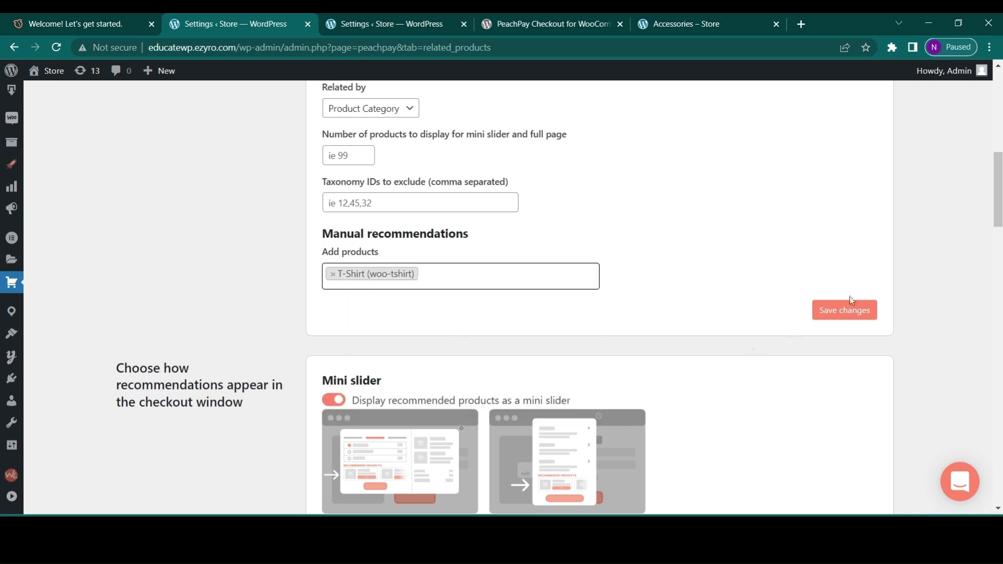
left_click(847, 309)
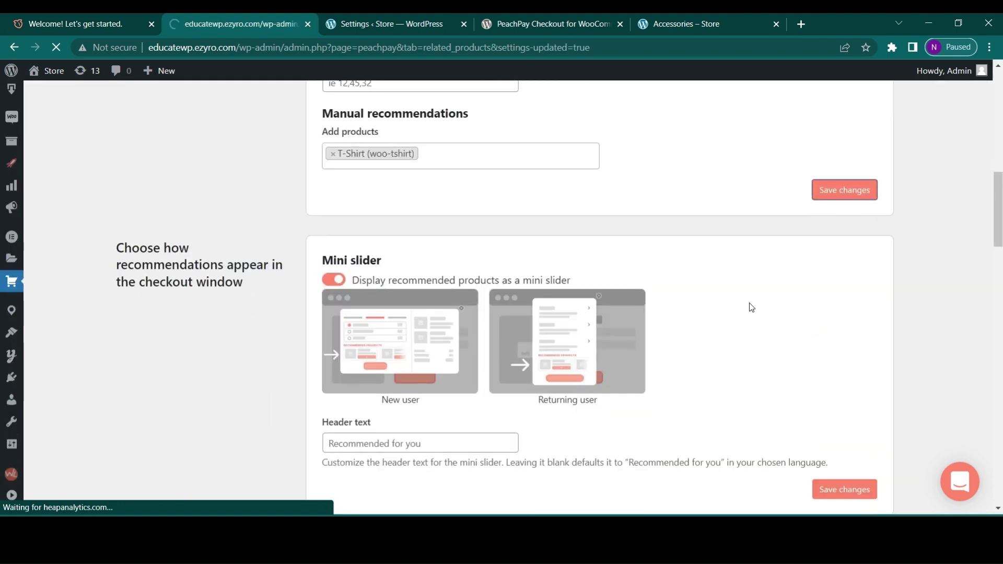
scroll(751, 308, "down", 5)
scroll(749, 308, "down", 5)
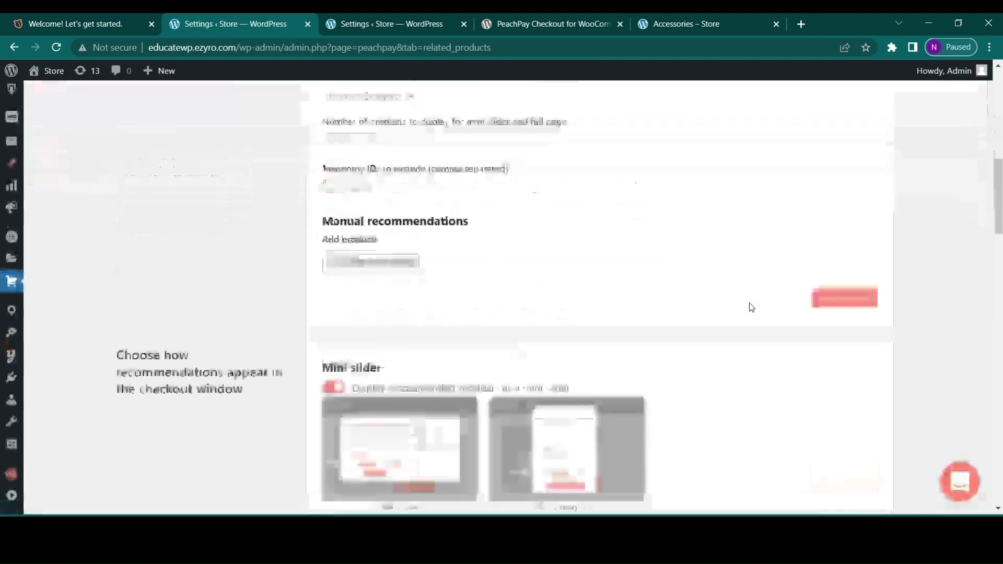
scroll(751, 307, "down", 3)
scroll(750, 308, "up", 1)
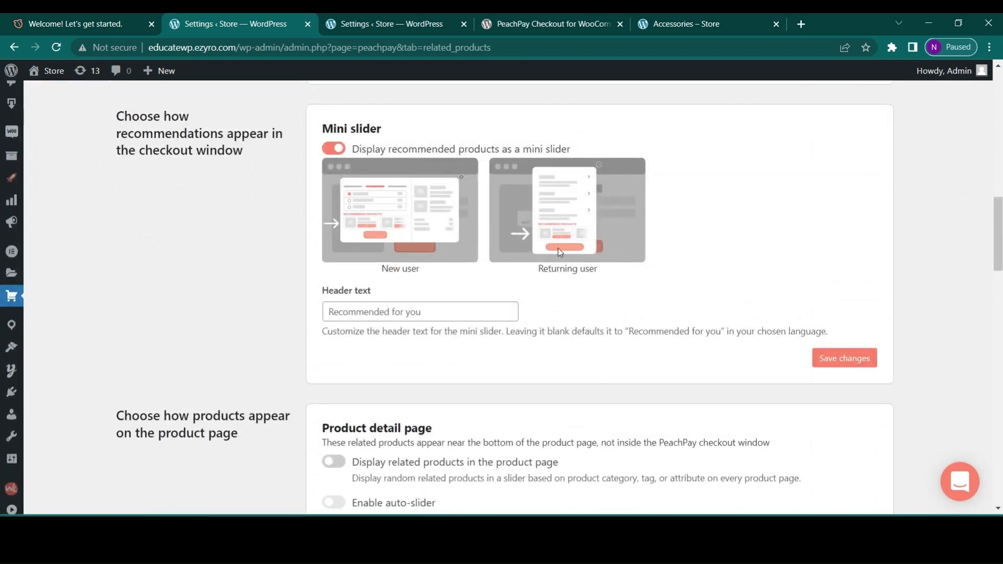
scroll(502, 245, "down", 2)
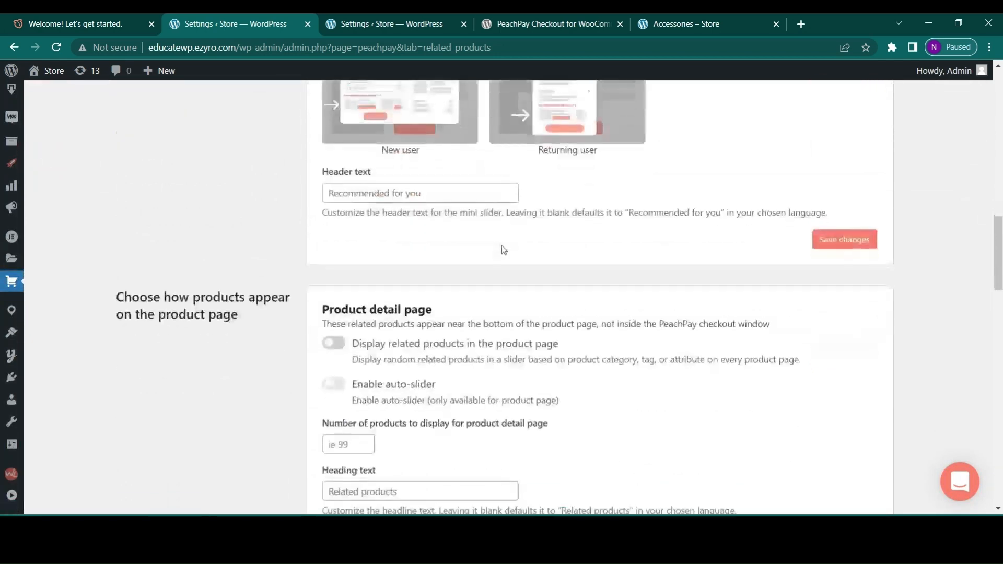
scroll(502, 246, "down", 3)
Reload the Accessories page, view the PeachPay checkout's Recommended for you slider, then return to the plugin page
left_click(681, 23)
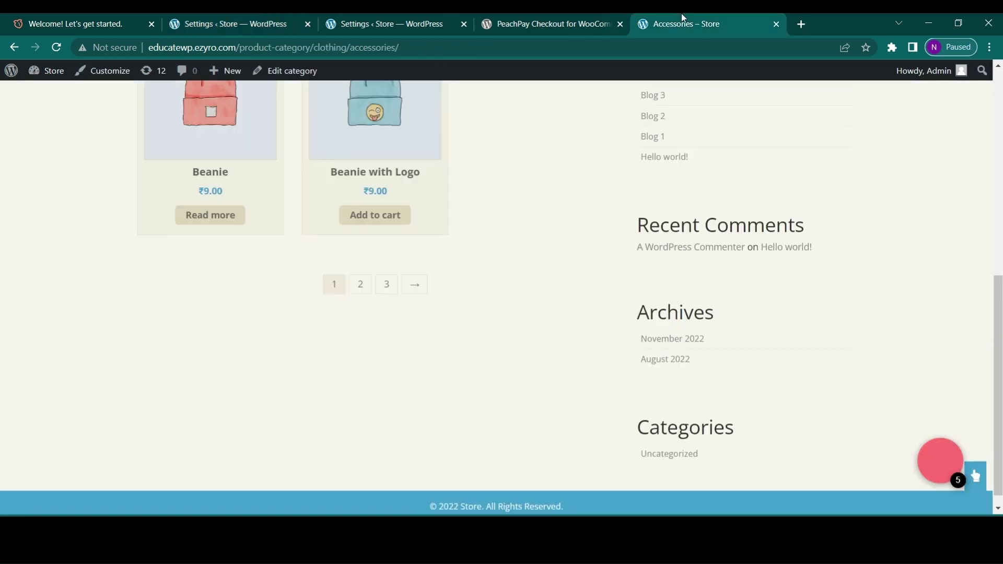
left_click(57, 47)
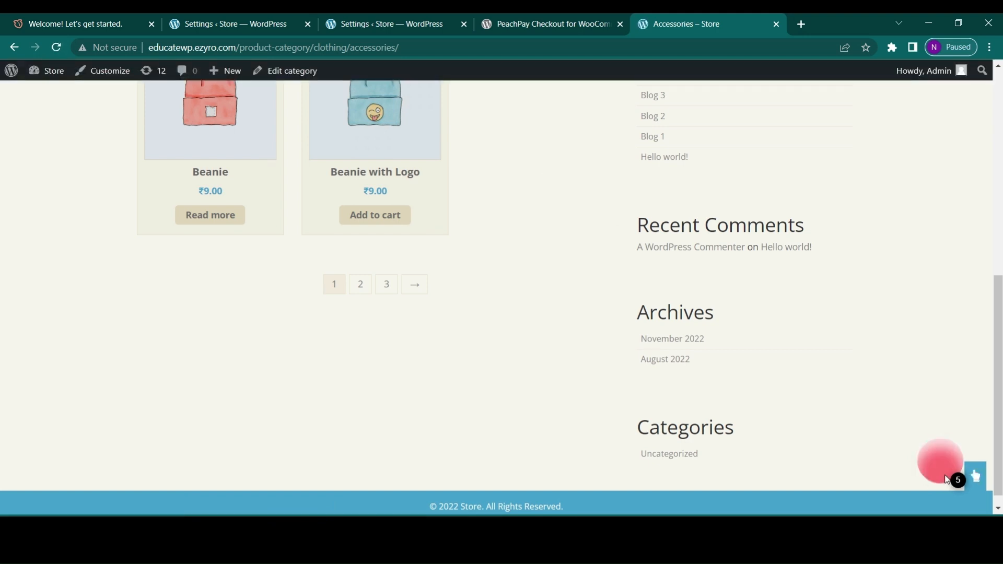
left_click(940, 463)
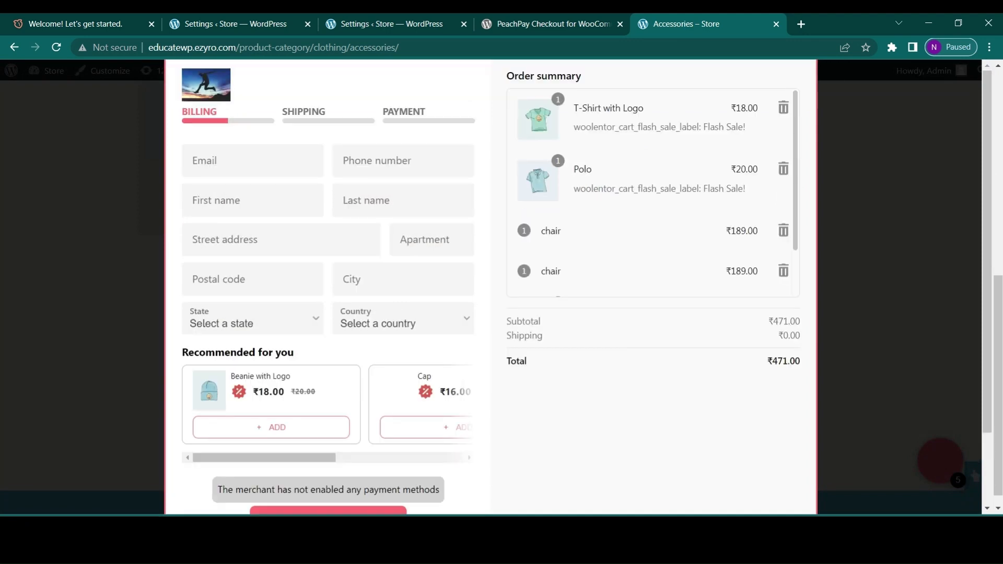
scroll(462, 390, "down", 1)
scroll(339, 353, "down", 3)
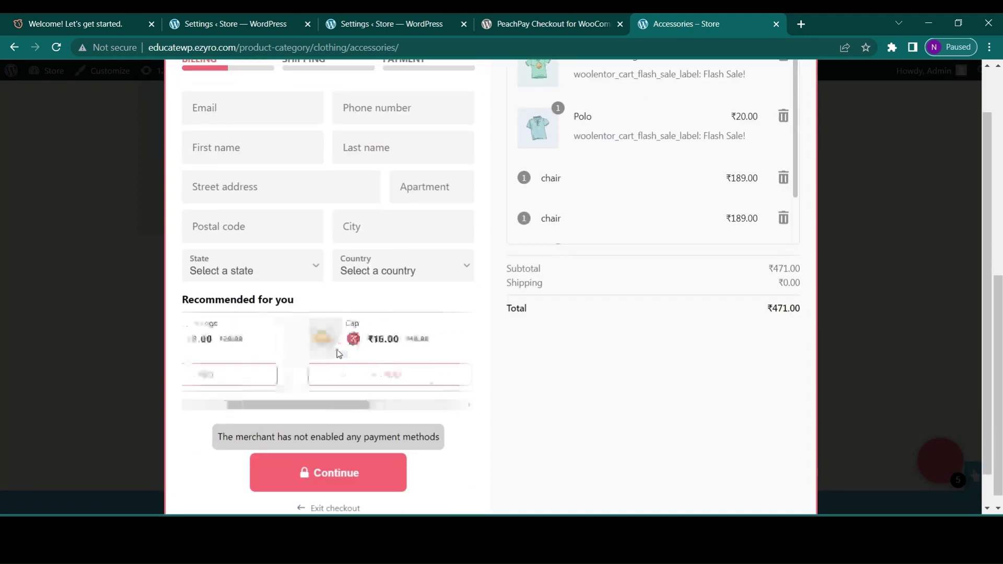
scroll(338, 352, "down", 2)
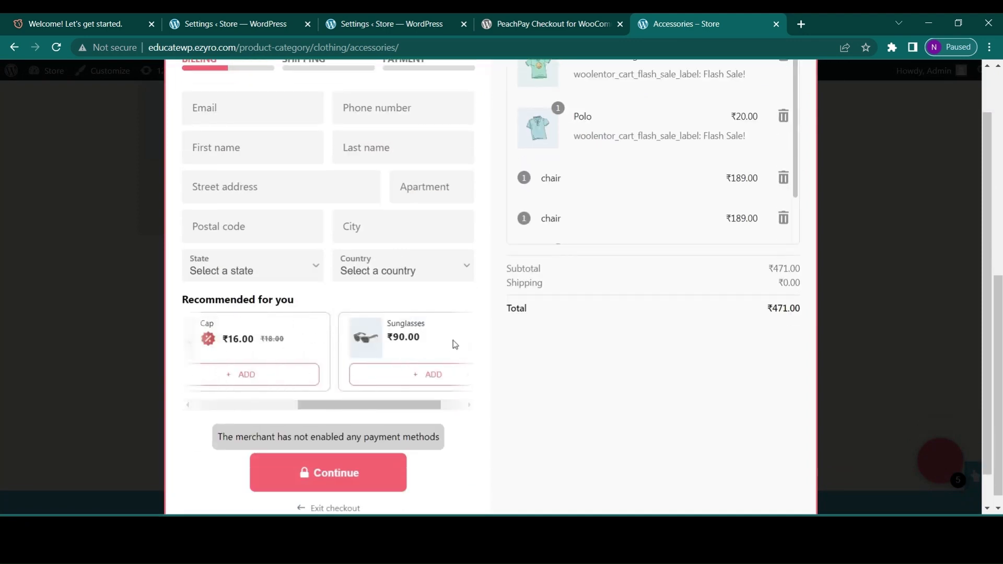
scroll(453, 340, "down", 2)
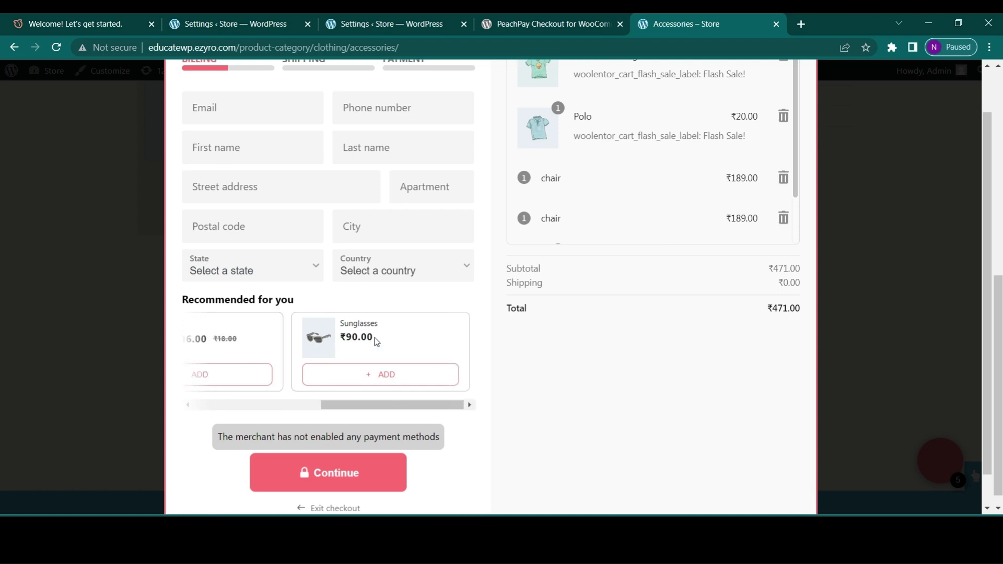
scroll(375, 338, "up", 5)
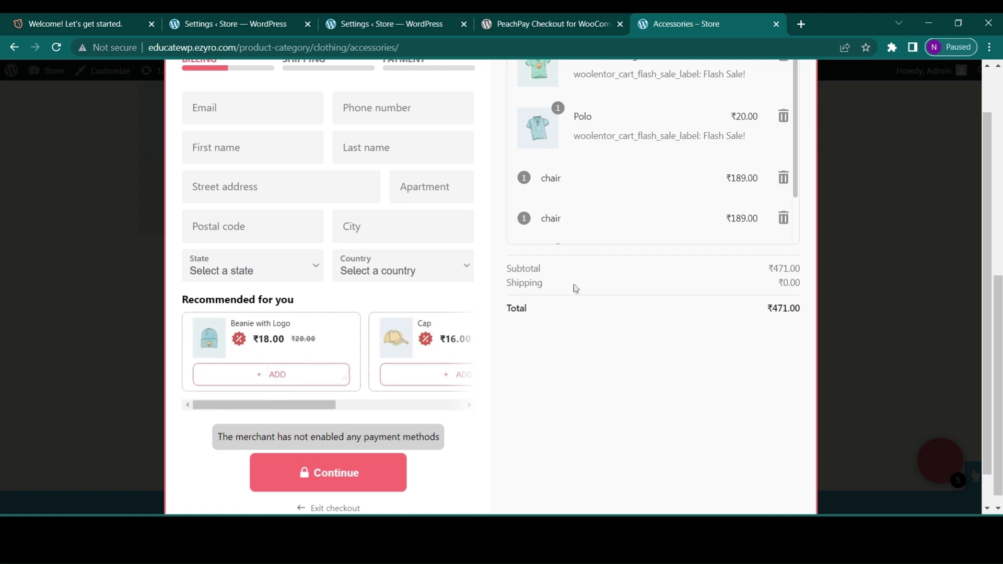
left_click(609, 13)
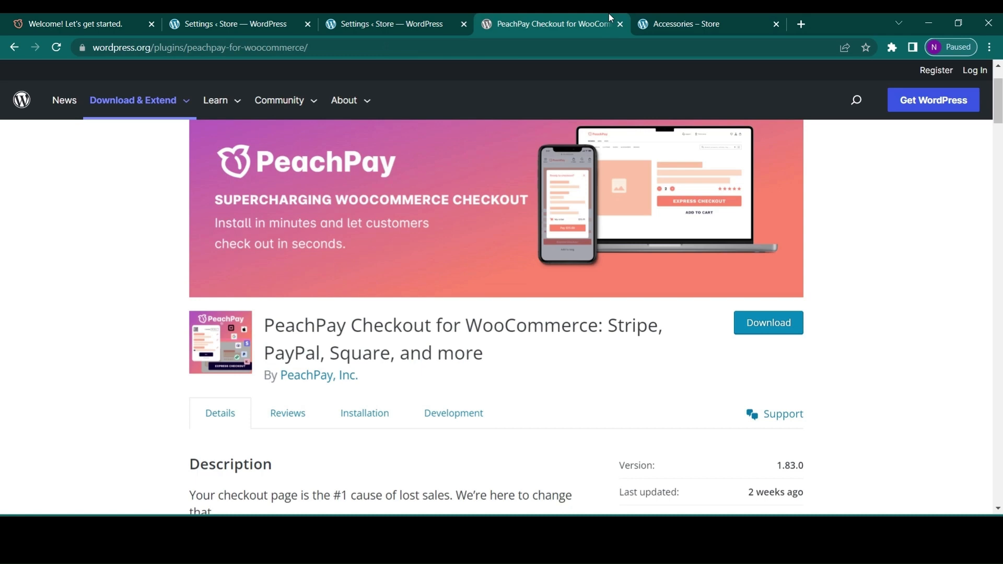
Return to PeachPay's recommendations settings and switch on Enable one-click upsells
left_click(385, 19)
left_click(258, 23)
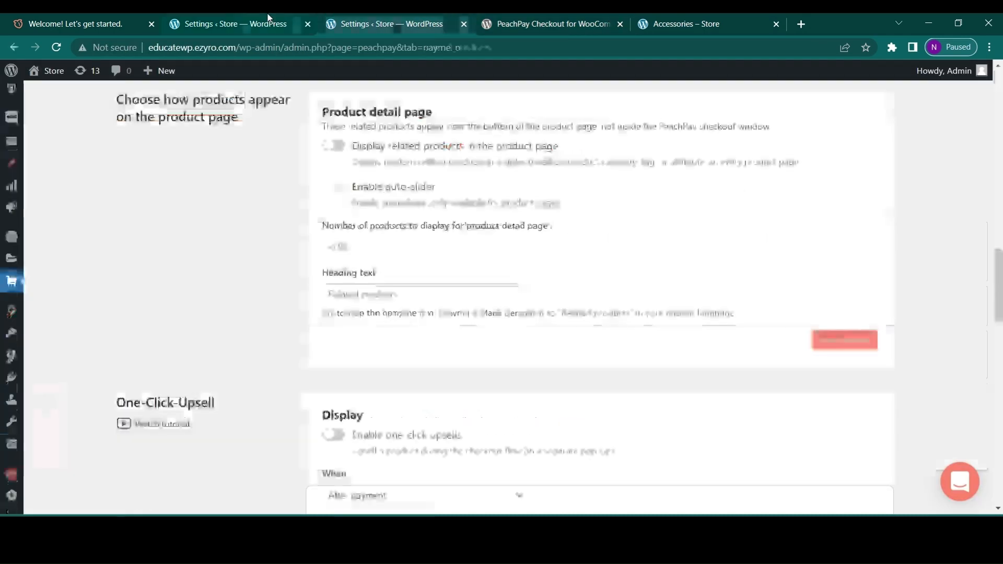
scroll(494, 244, "down", 2)
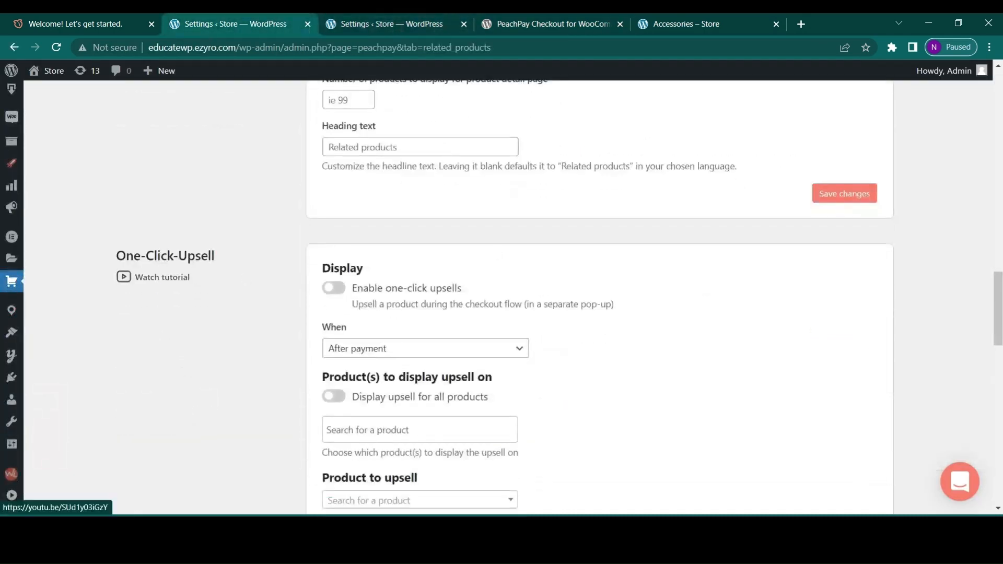
scroll(284, 291, "down", 2)
scroll(284, 291, "down", 1)
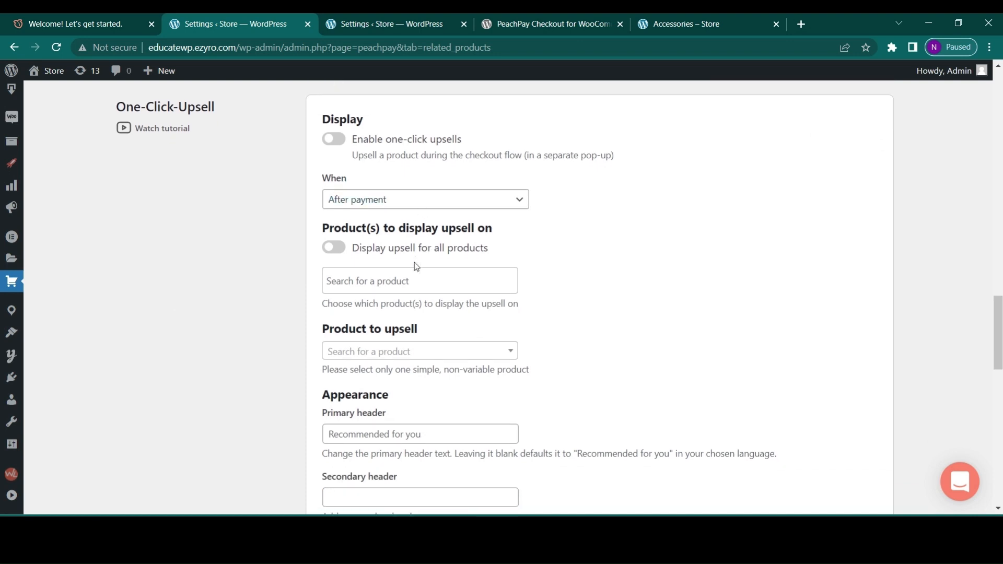
left_click(336, 139)
left_click(335, 140)
scroll(452, 241, "down", 1)
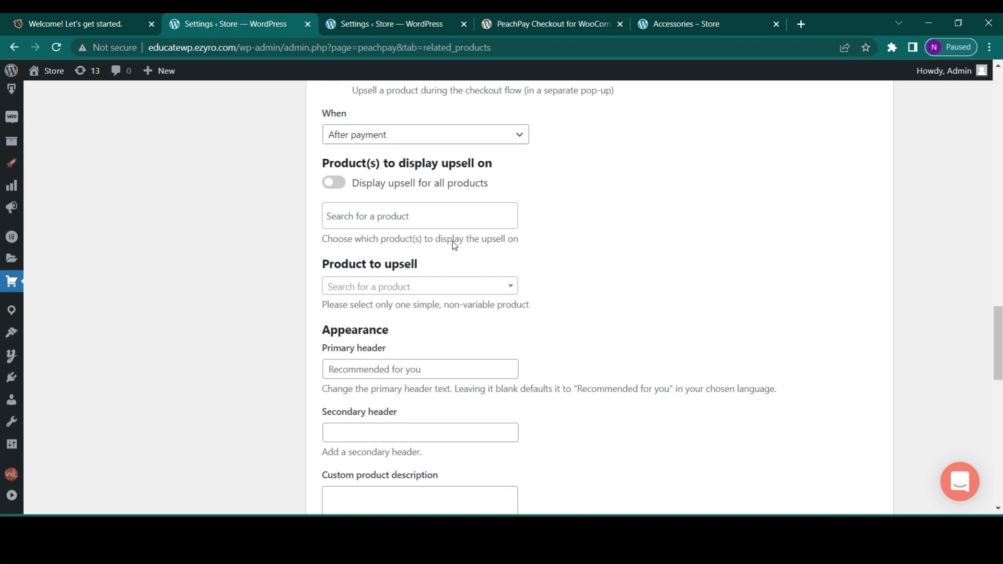
scroll(452, 242, "up", 1)
scroll(453, 242, "up", 3)
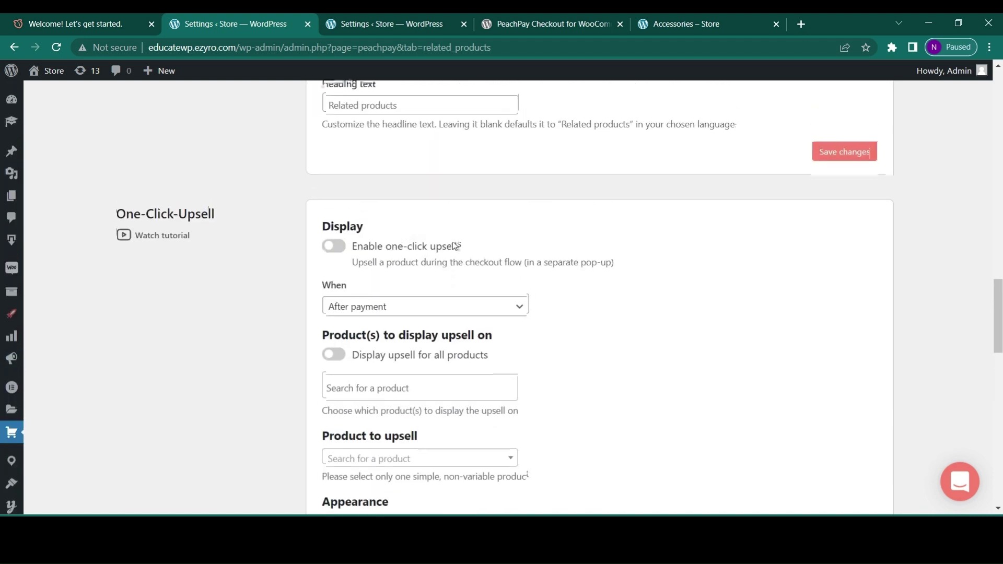
left_click(331, 250)
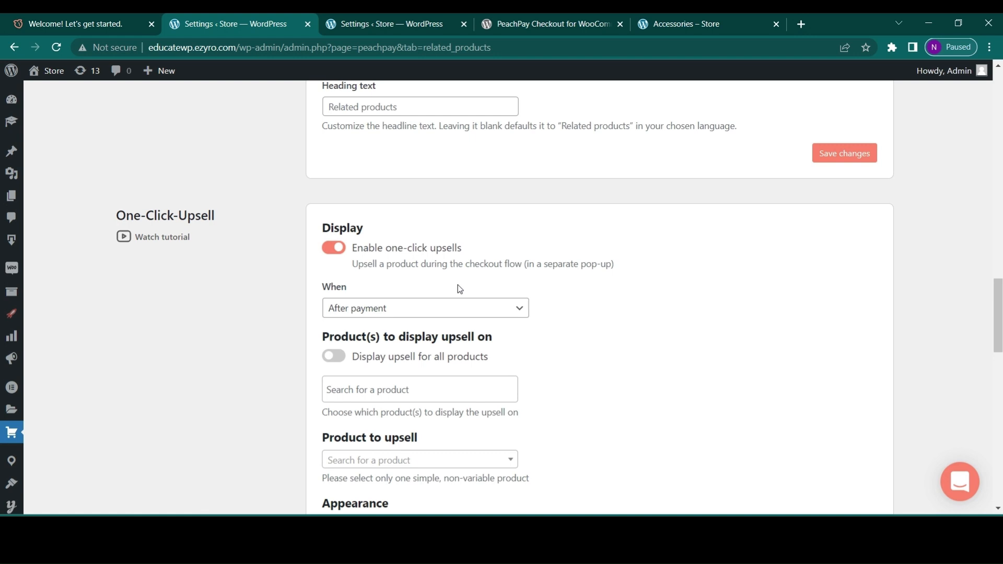
scroll(458, 288, "down", 1)
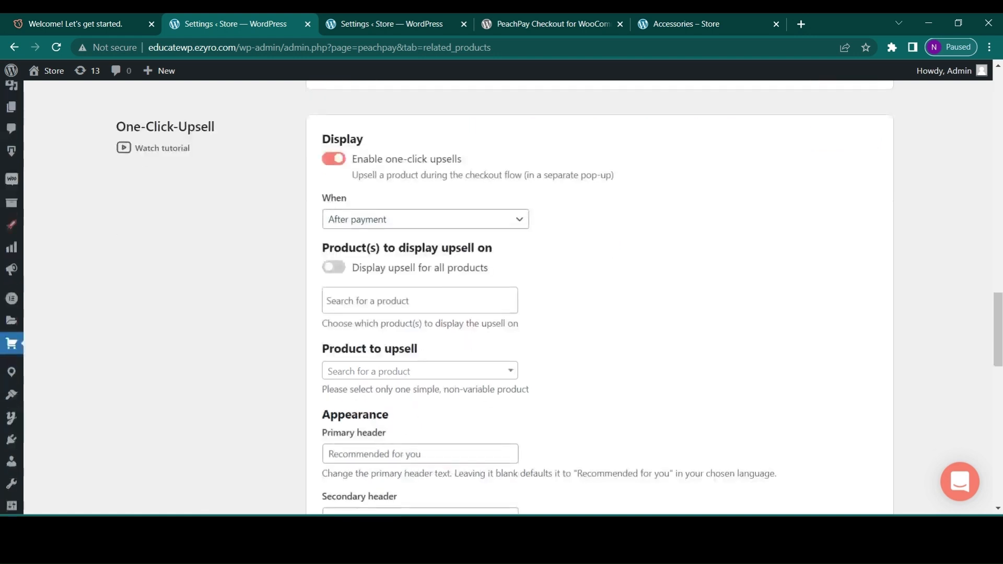
Select Beanie as the product displaying the upsell and save the changes
left_click(420, 300)
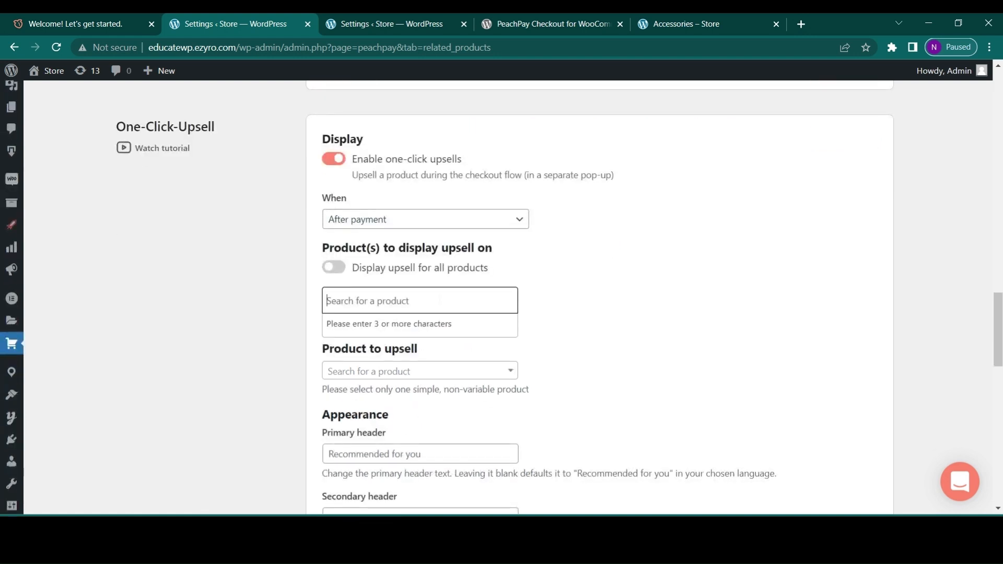
type("bee")
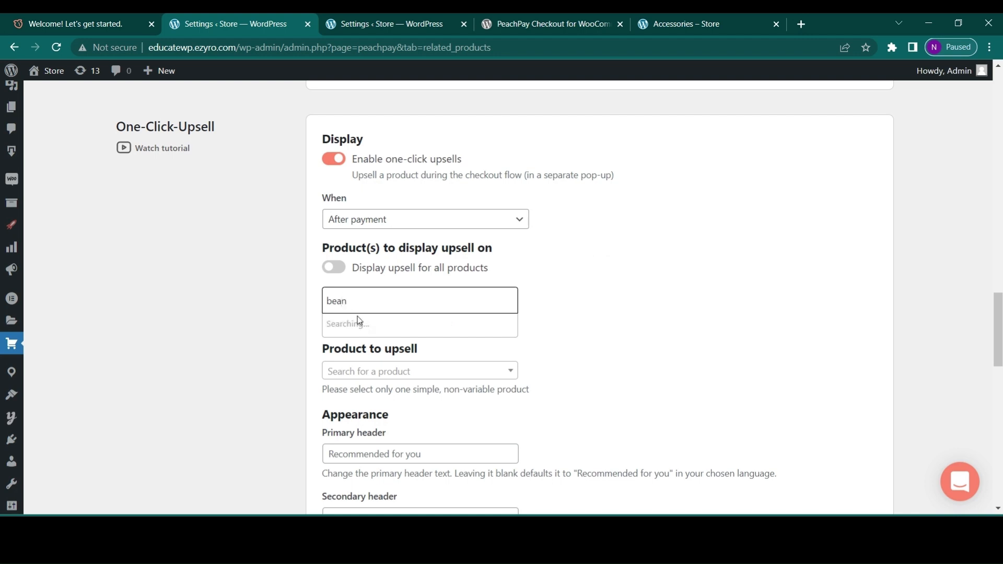
left_click(352, 326)
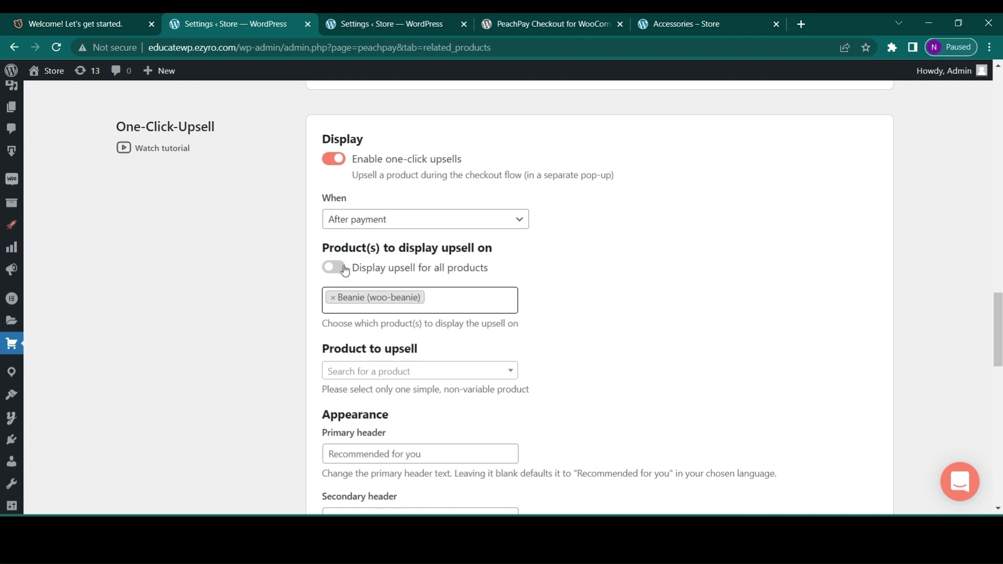
scroll(367, 333, "down", 3)
scroll(367, 333, "down", 2)
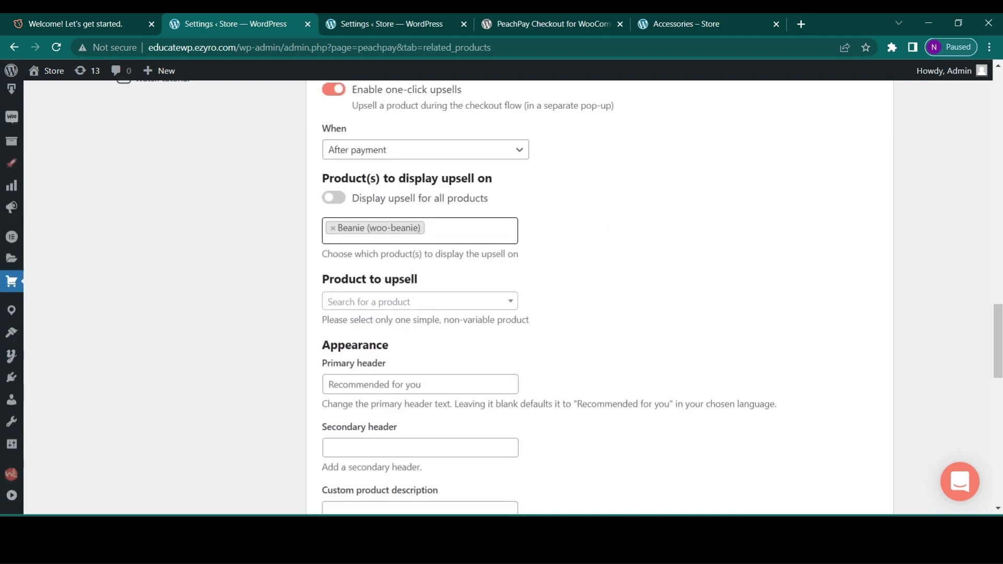
left_click(406, 303)
left_click(406, 313)
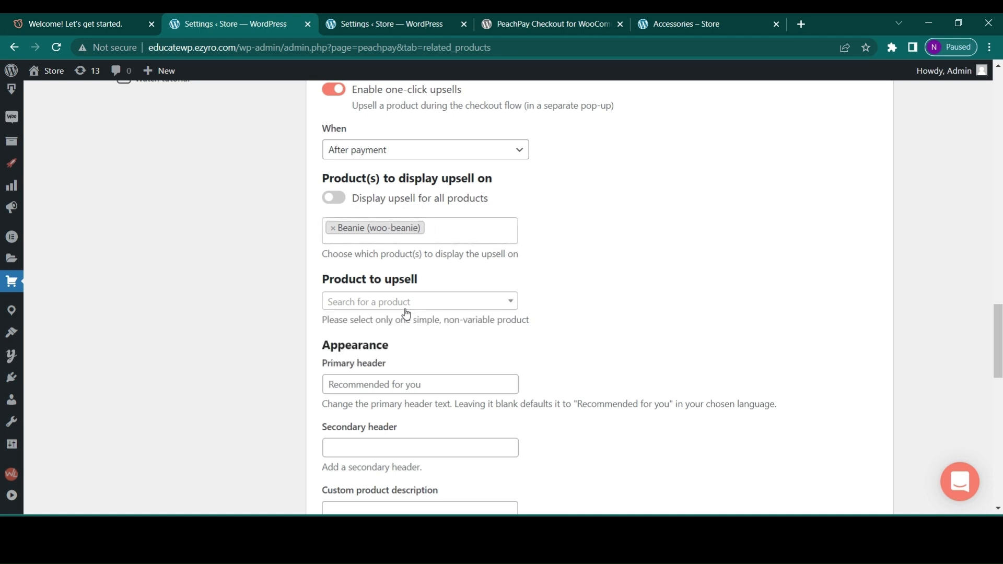
scroll(478, 341, "down", 3)
scroll(478, 341, "down", 1)
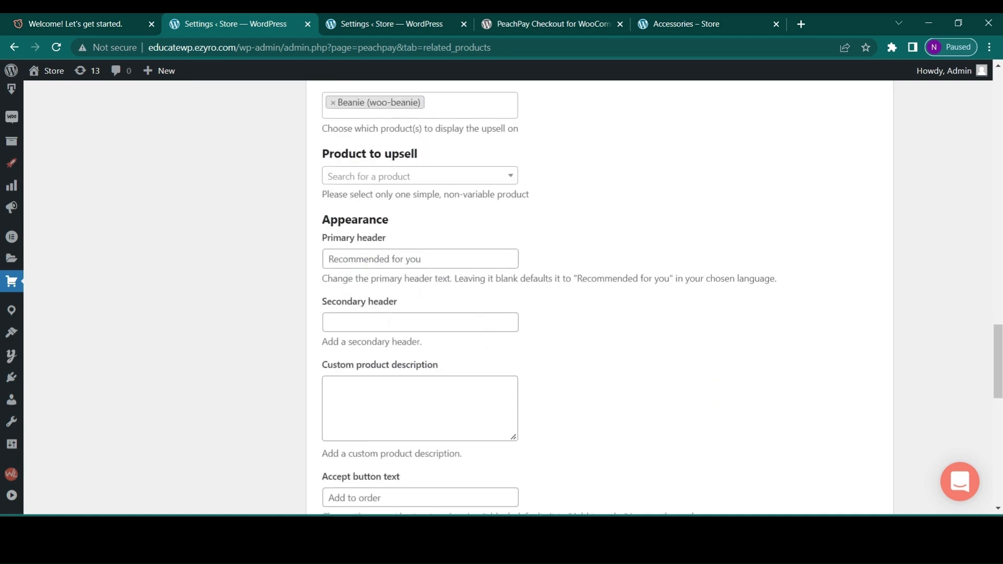
scroll(472, 237, "down", 2)
scroll(472, 237, "down", 3)
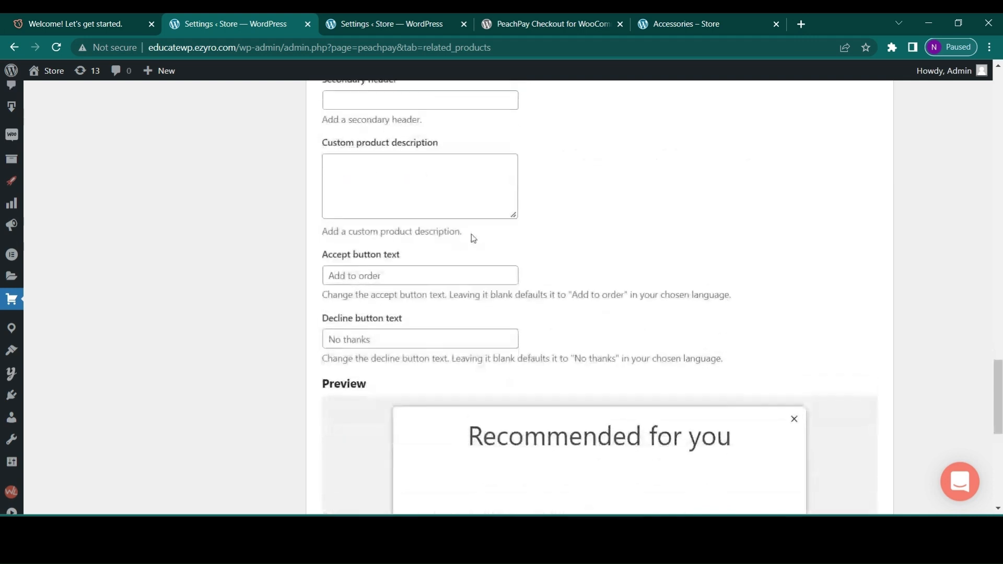
scroll(473, 236, "up", 2)
scroll(472, 435, "down", 6)
scroll(472, 435, "down", 3)
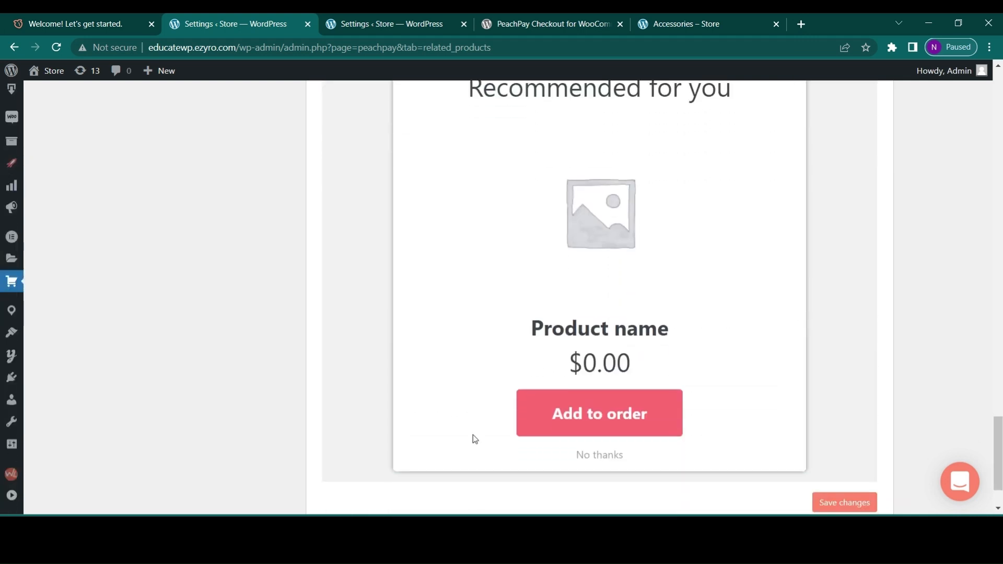
scroll(473, 434, "down", 1)
scroll(599, 283, "up", 1)
scroll(599, 313, "down", 1)
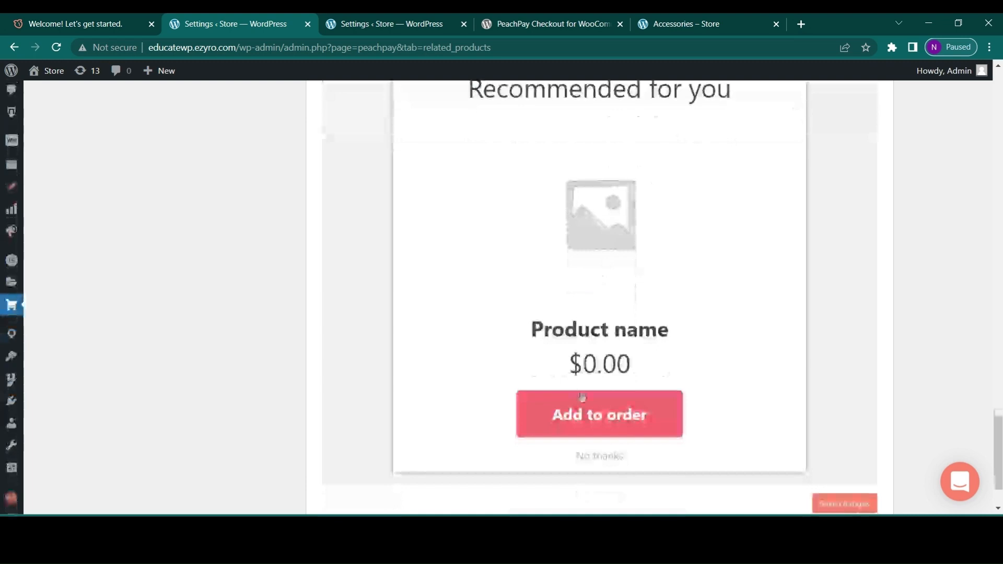
scroll(641, 420, "down", 1)
left_click(844, 425)
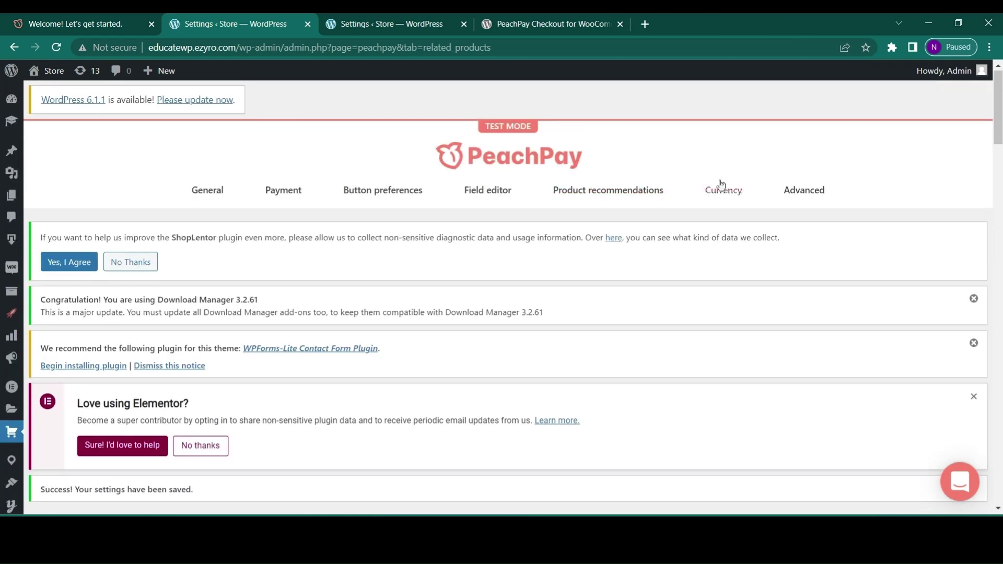
Switch on Enable currency switcher, then head to Advanced settings without saving
left_click(722, 189)
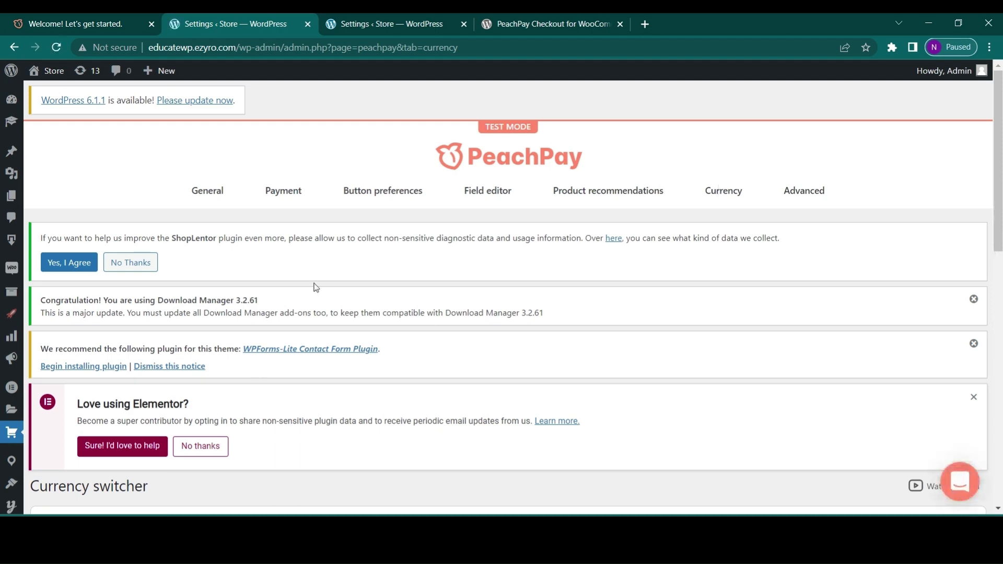
scroll(313, 287, "down", 3)
scroll(313, 287, "down", 3)
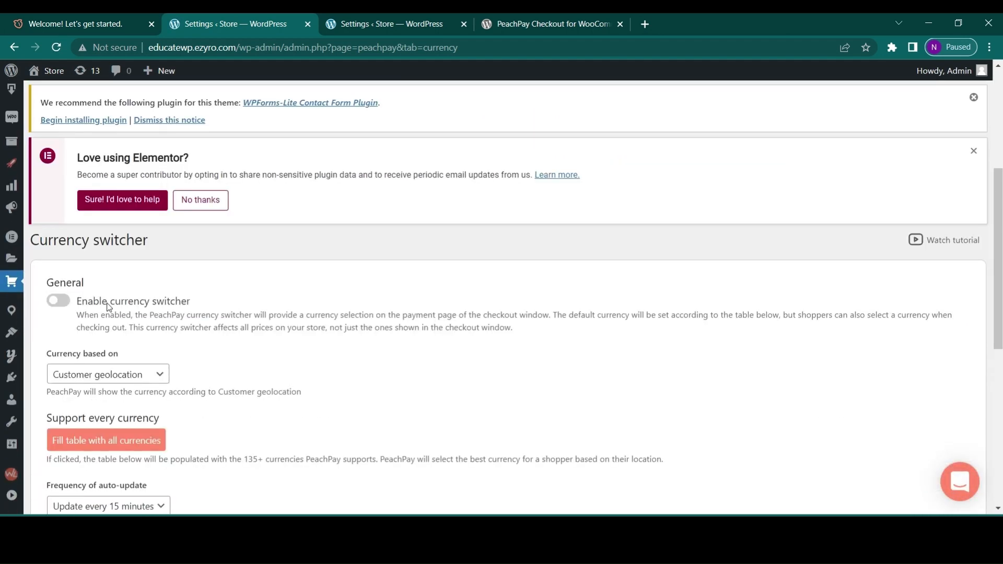
left_click(58, 301)
scroll(85, 317, "down", 2)
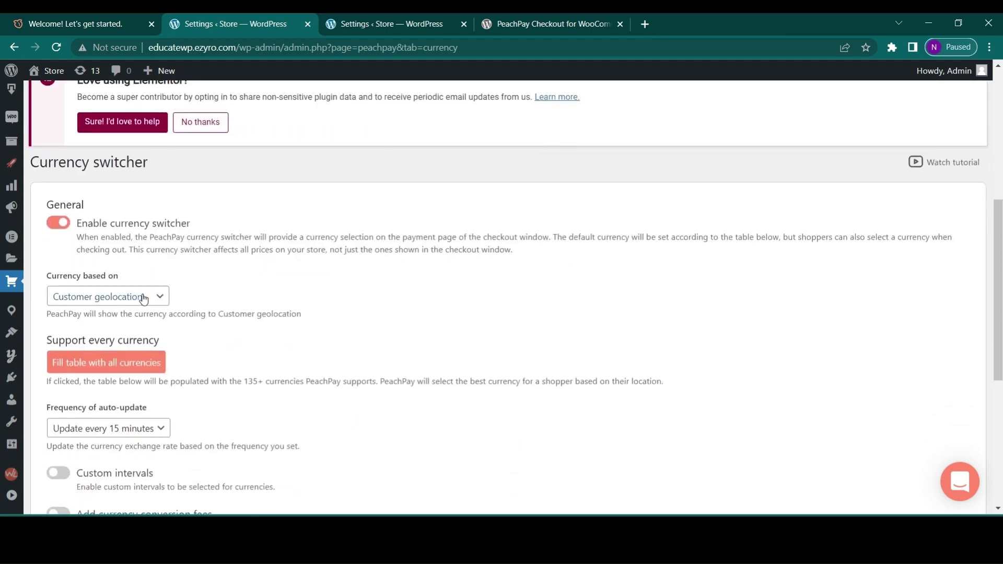
scroll(143, 298, "down", 3)
scroll(142, 299, "down", 2)
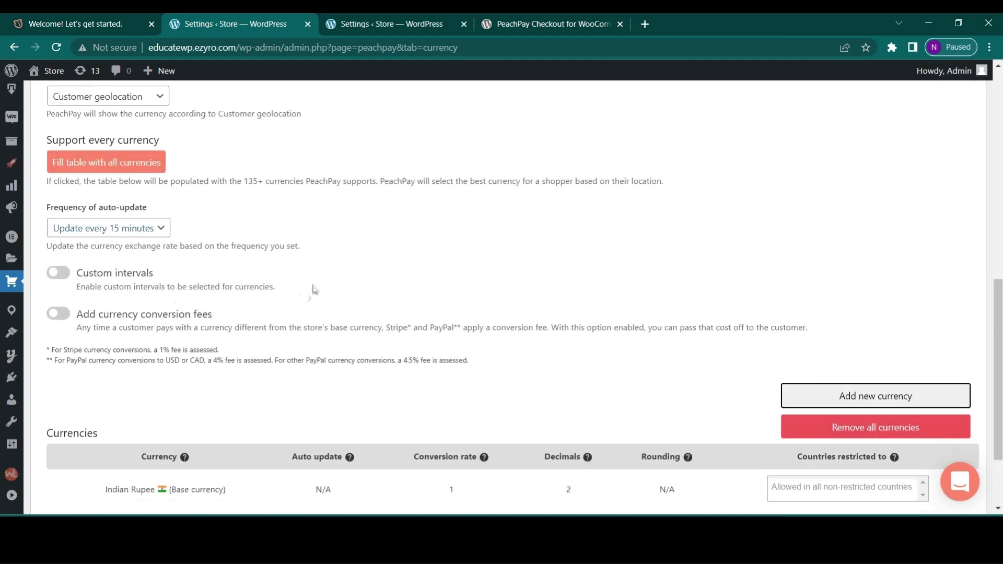
scroll(311, 290, "up", 5)
scroll(235, 94, "up", 3)
scroll(678, 262, "up", 3)
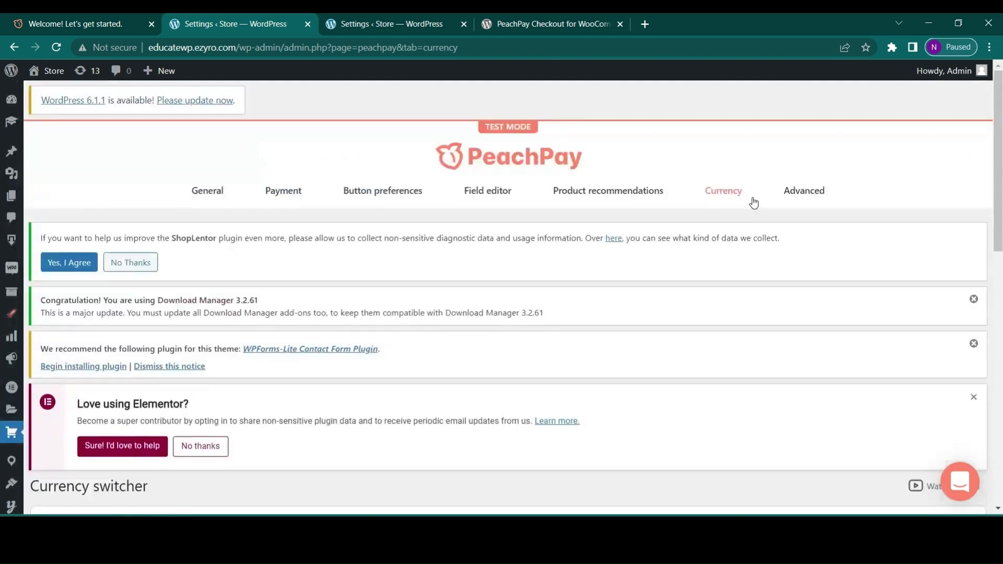
left_click(801, 191)
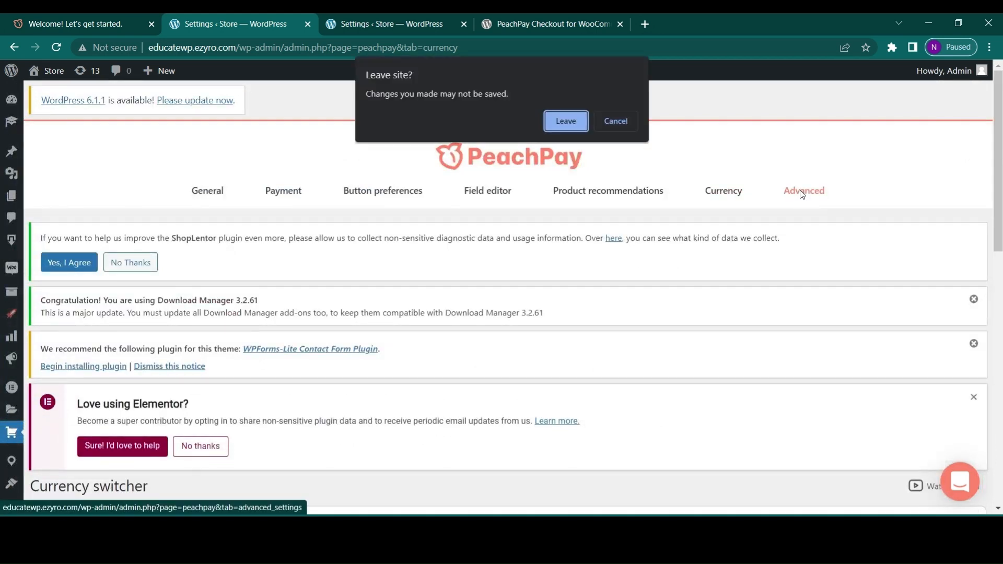
Leave to the Advanced settings with custom CSS and JS options, then switch browser tabs
left_click(566, 121)
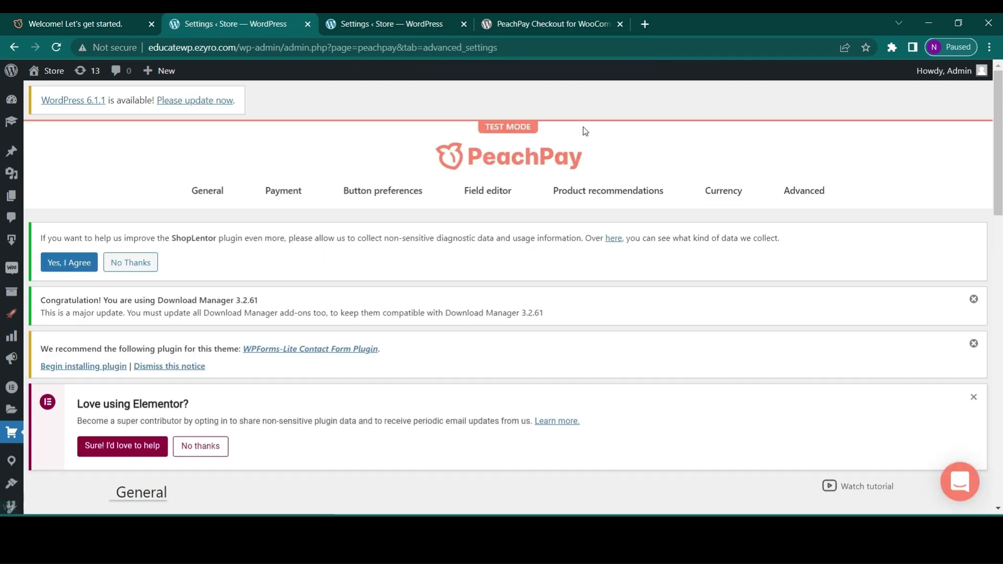
scroll(567, 249, "down", 4)
scroll(567, 250, "down", 3)
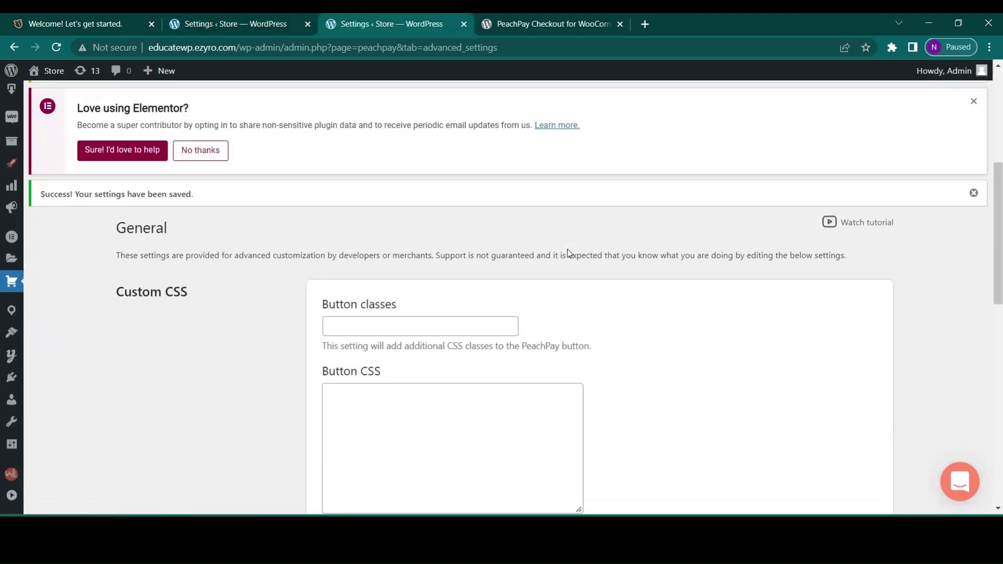
scroll(498, 265, "up", 3)
scroll(498, 266, "up", 3)
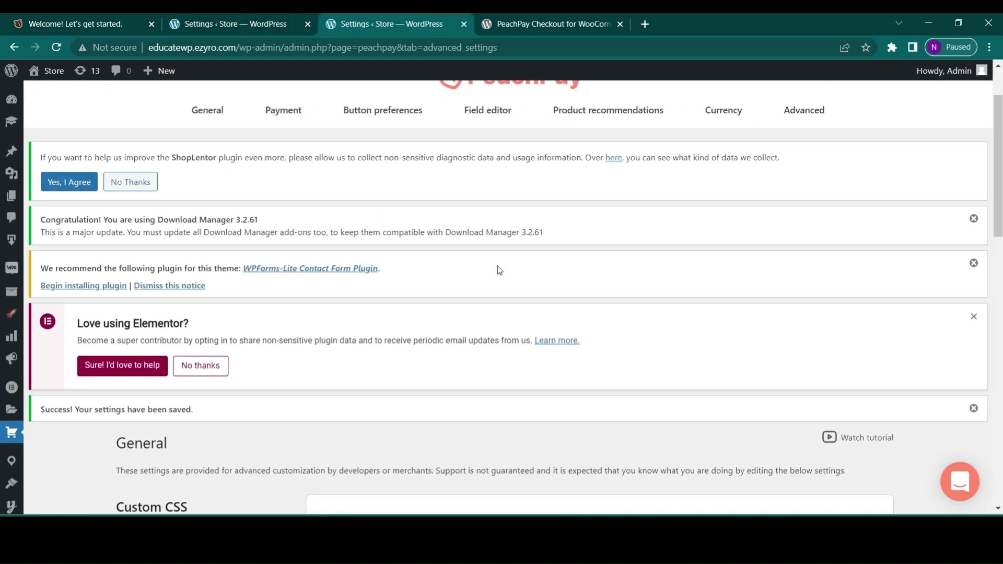
scroll(498, 266, "up", 3)
scroll(498, 266, "down", 3)
scroll(498, 266, "down", 3)
scroll(239, 329, "down", 2)
scroll(239, 329, "down", 3)
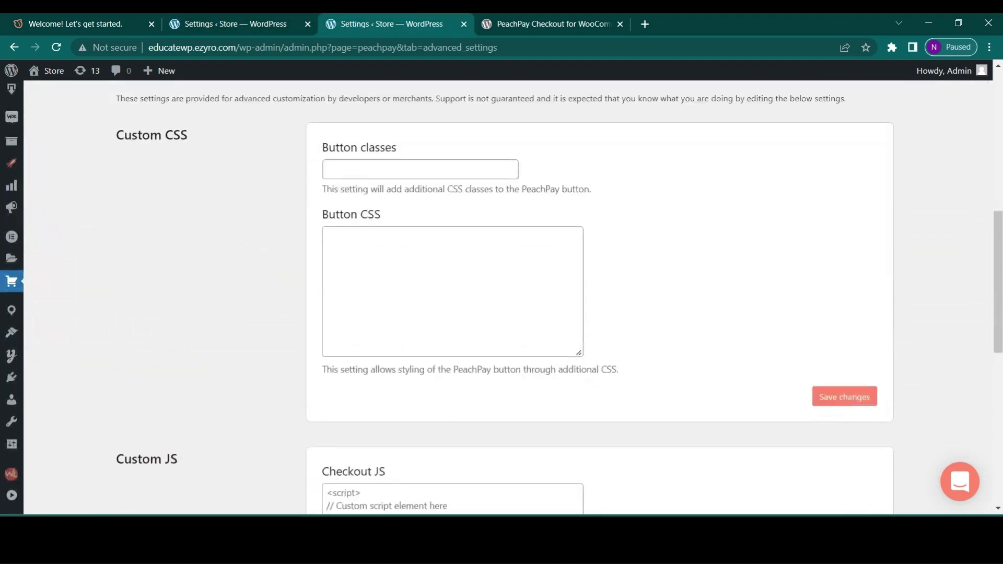
scroll(222, 424, "down", 3)
scroll(222, 423, "down", 3)
scroll(222, 423, "down", 2)
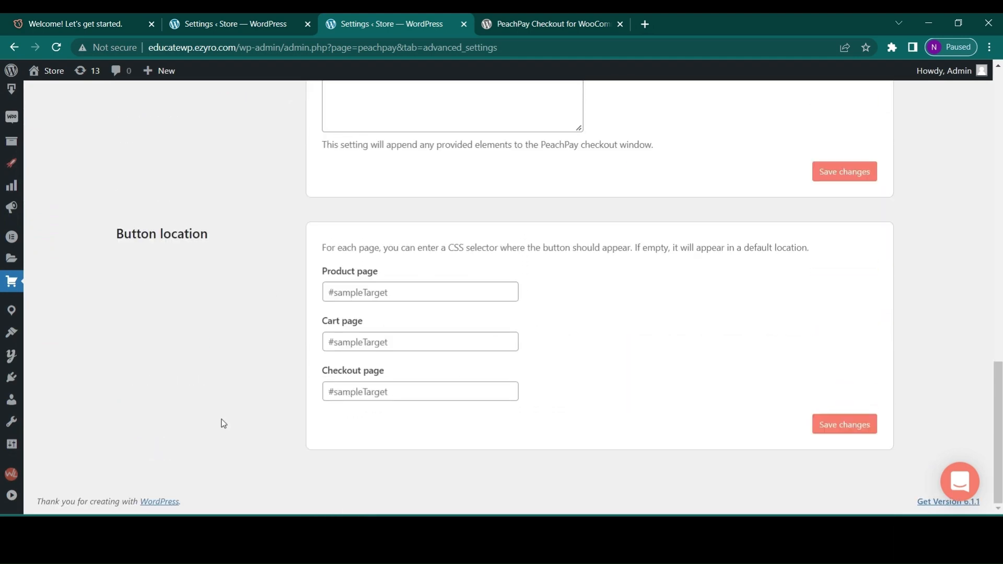
key("Return")
scroll(386, 481, "down", 5)
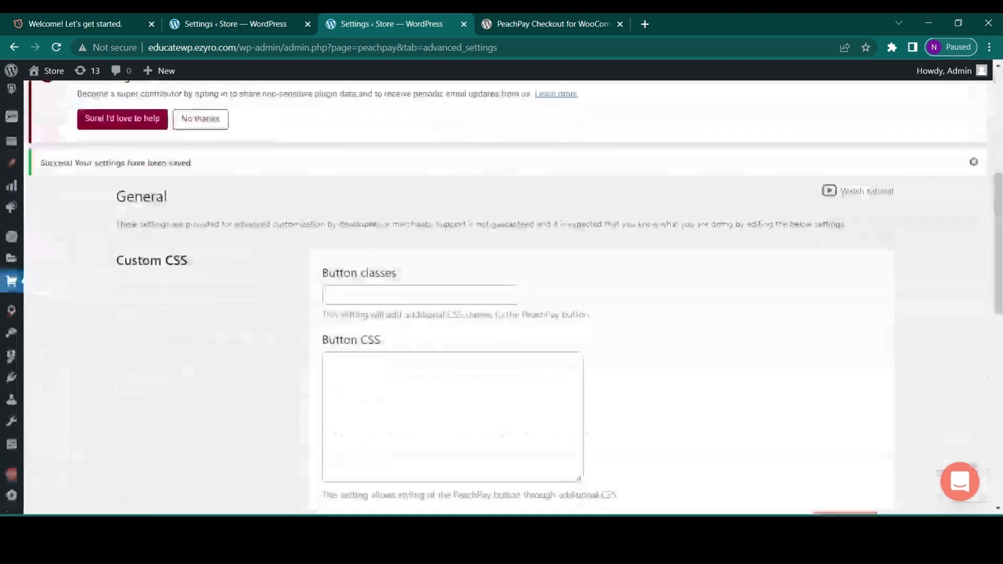
scroll(470, 392, "up", 2)
scroll(560, 470, "up", 2)
scroll(559, 471, "down", 2)
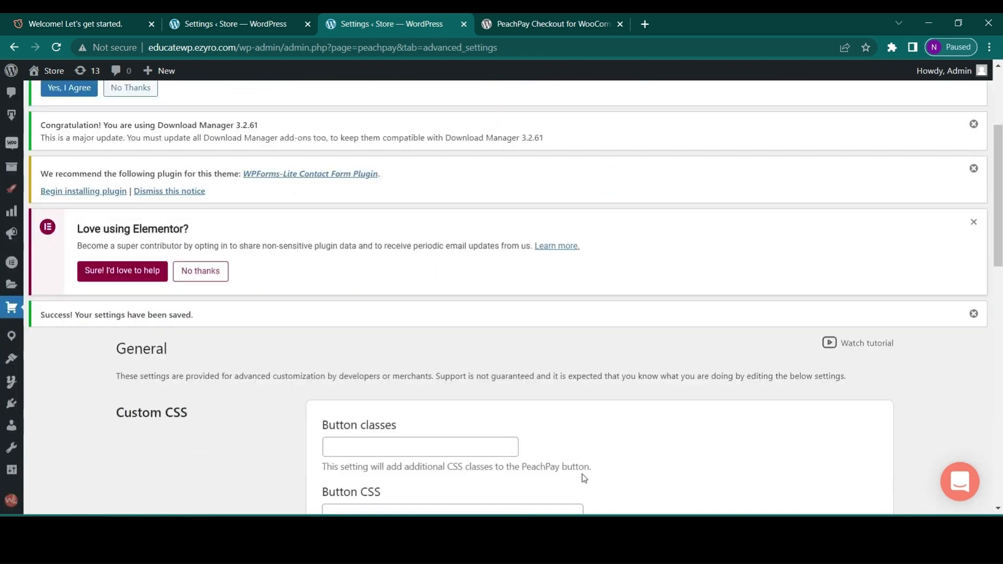
scroll(582, 475, "down", 1)
scroll(614, 256, "up", 3)
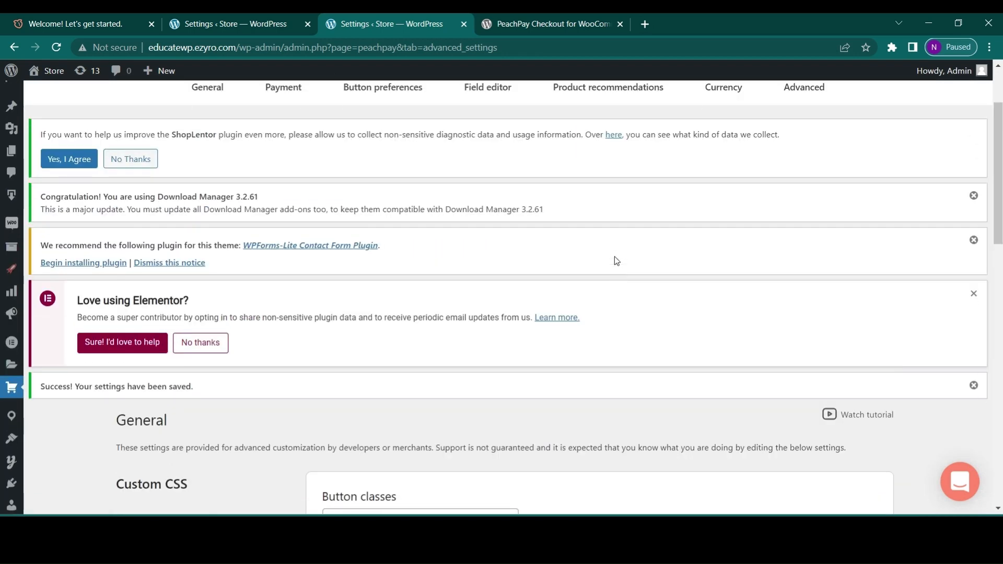
scroll(615, 256, "up", 3)
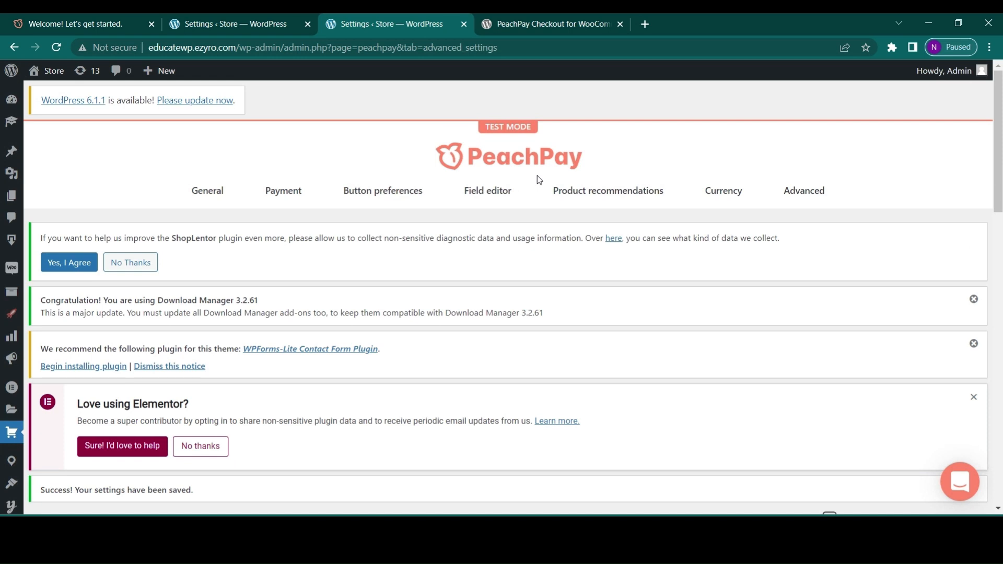
left_click(284, 16)
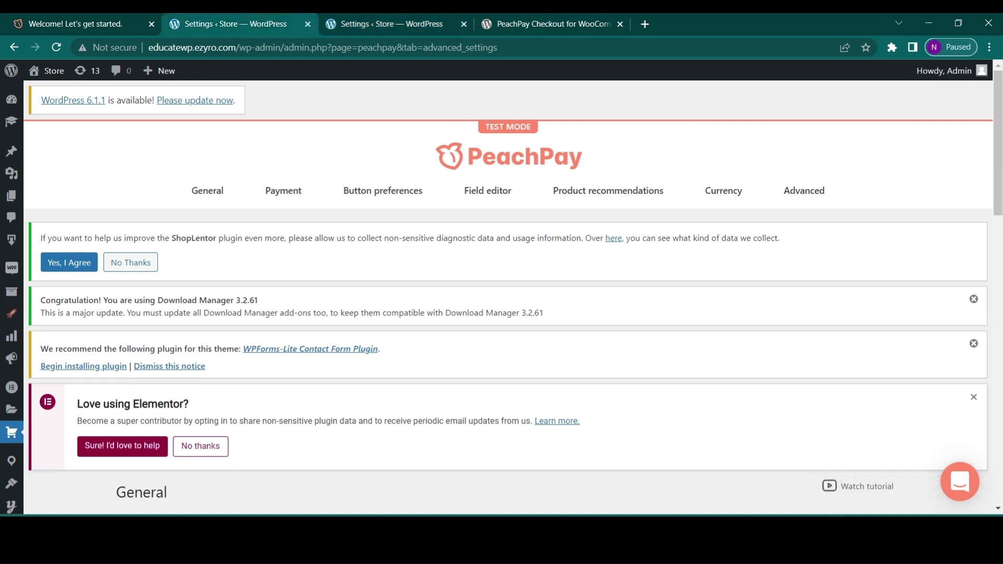
mouse_move(49, 71)
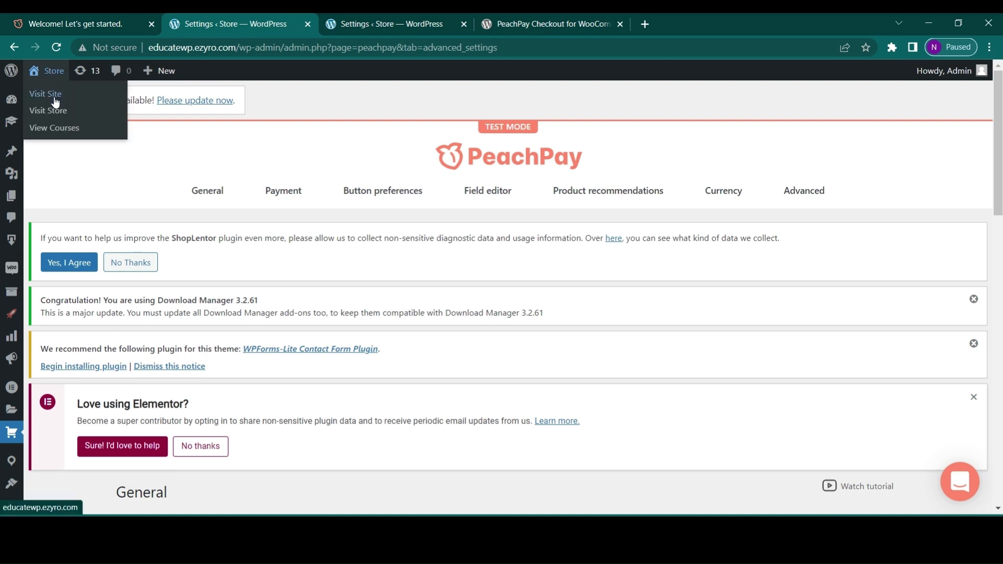
Visit the storefront Shop, the Beanie page, then the Cap product showing Express Checkout
left_click(49, 110)
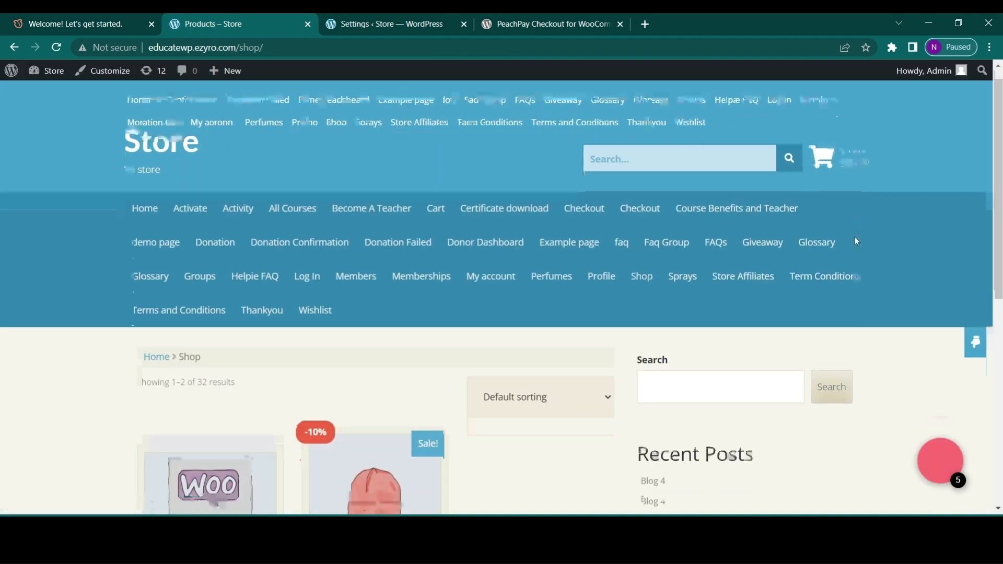
scroll(854, 237, "down", 2)
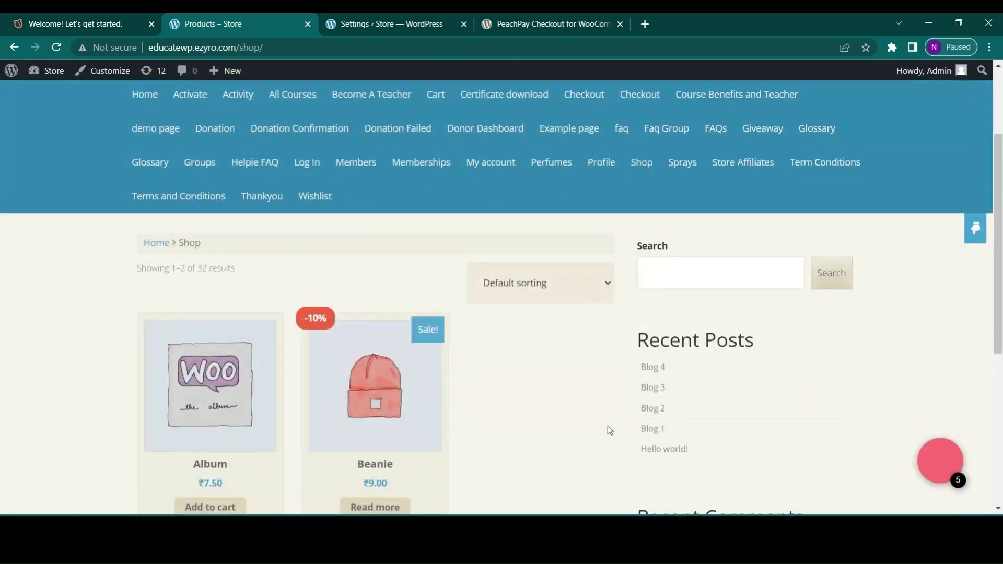
scroll(608, 426, "down", 2)
left_click(361, 298)
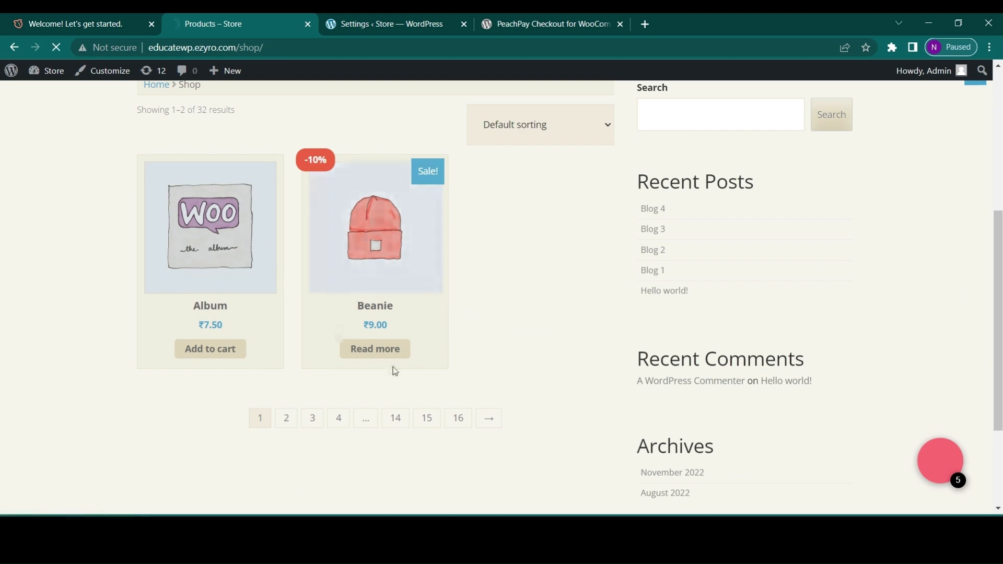
scroll(400, 347, "down", 3)
scroll(400, 347, "down", 1)
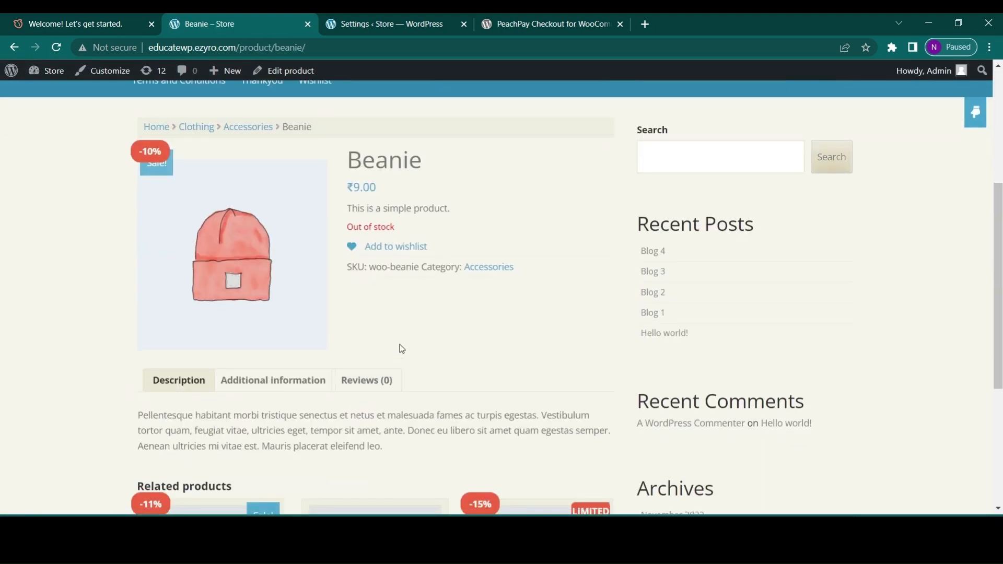
scroll(385, 300, "up", 1)
scroll(385, 300, "down", 2)
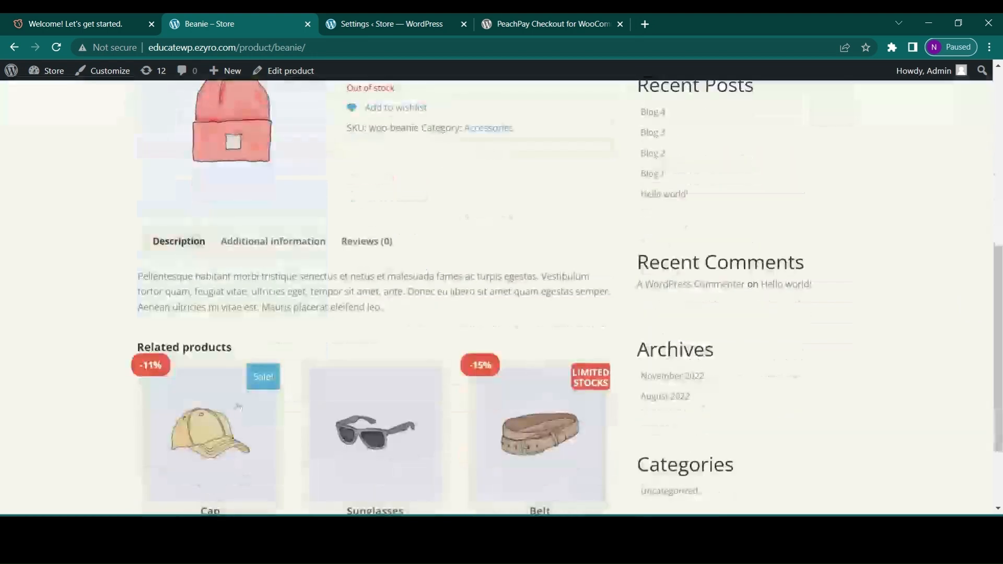
left_click(213, 419)
scroll(213, 419, "down", 2)
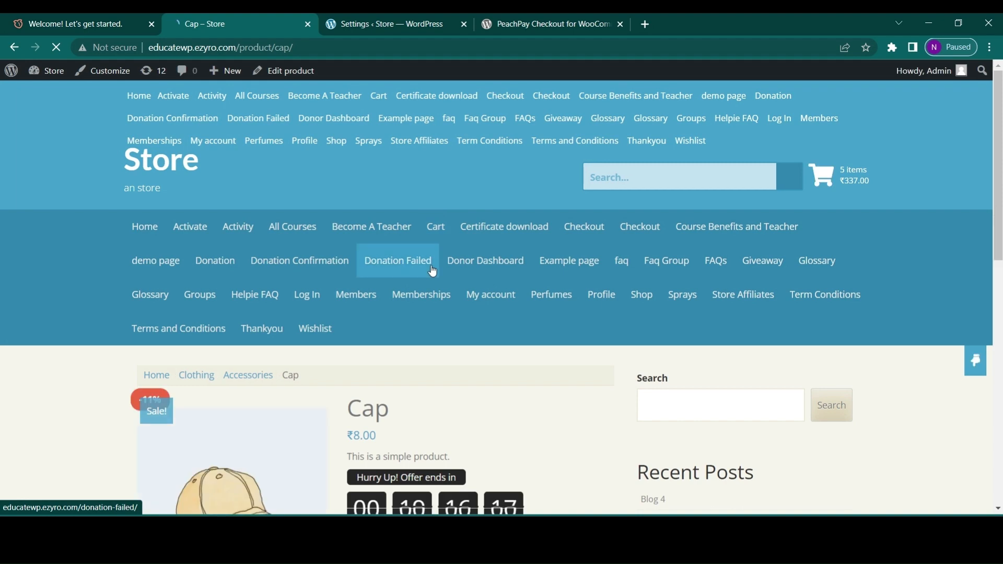
scroll(430, 274, "down", 2)
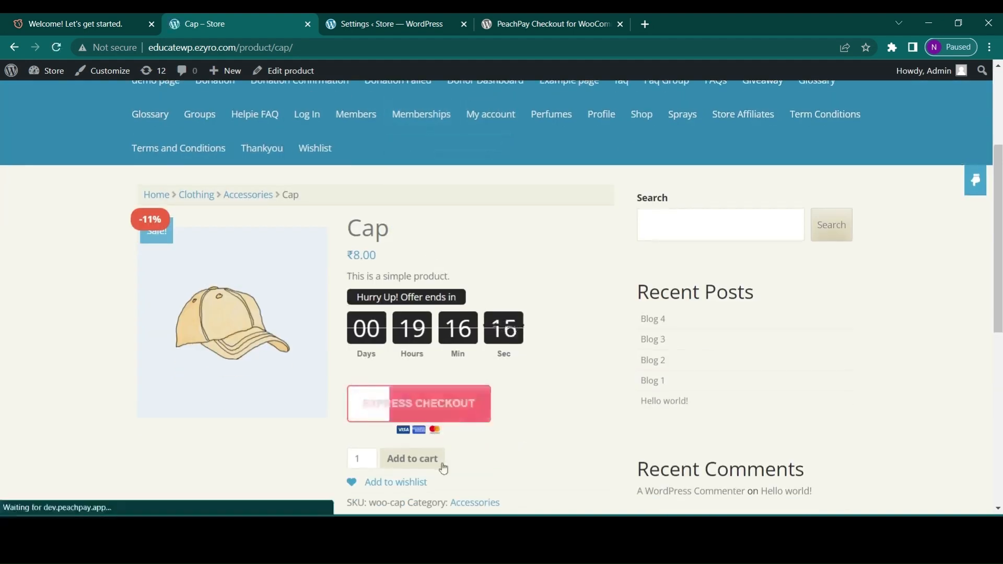
scroll(432, 438, "down", 1)
scroll(432, 438, "down", 1)
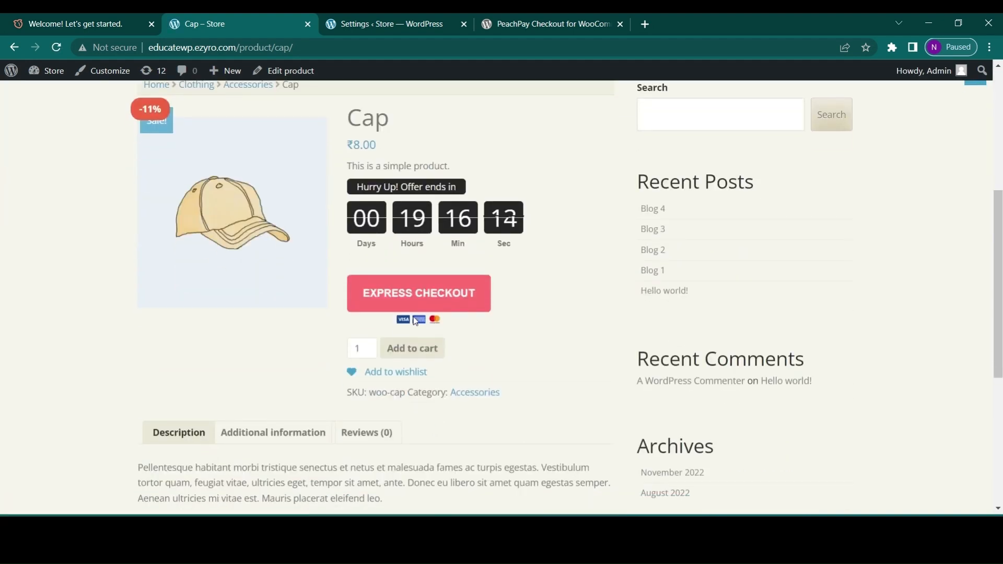